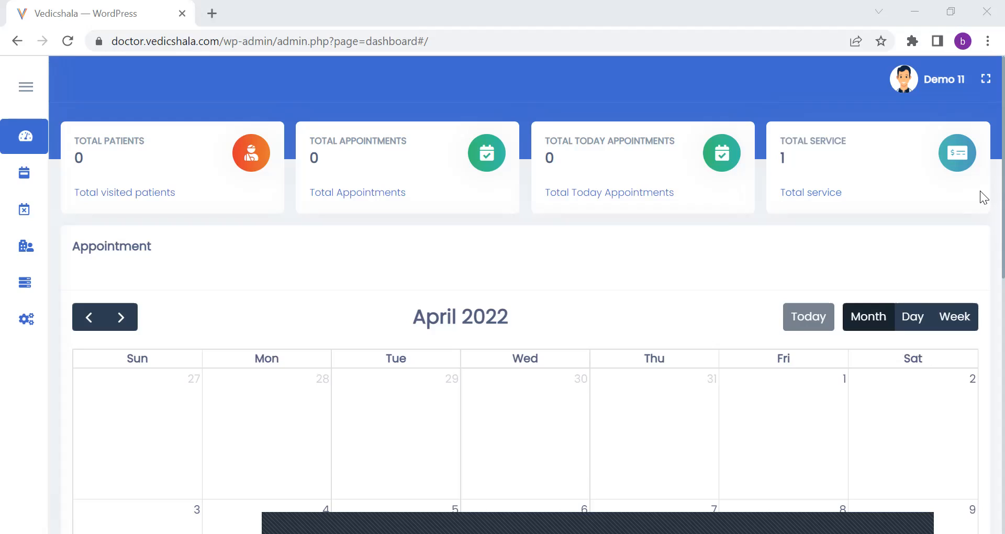
Look through the dashboard's appointment calendar and advance it month by month from April to September 2022.
scroll(980, 198, down, 1)
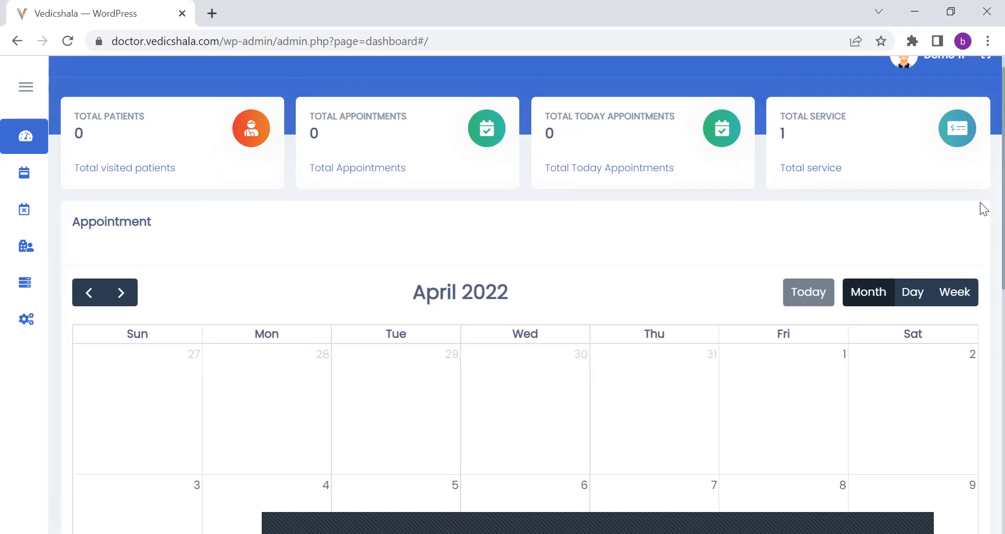
scroll(982, 220, down, 1)
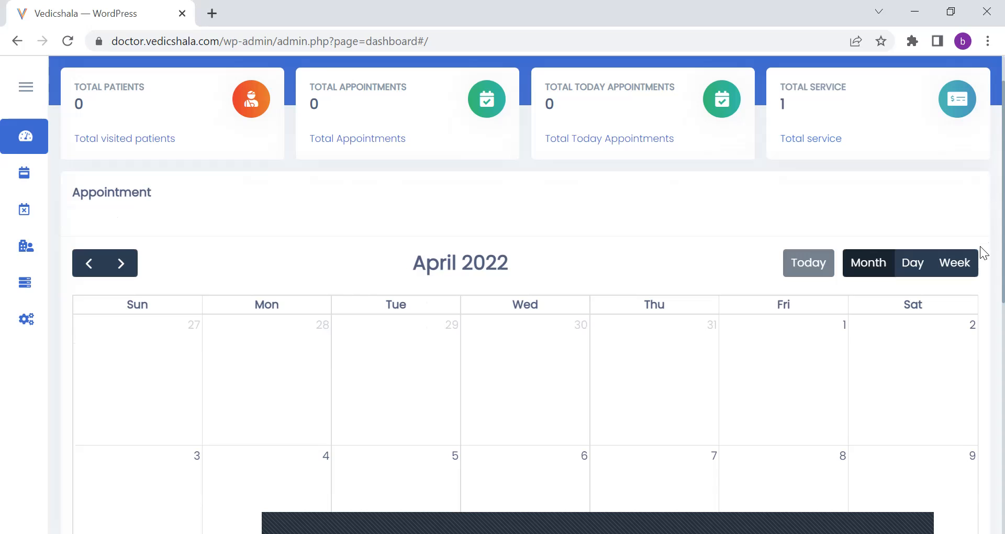
scroll(980, 278, down, 2)
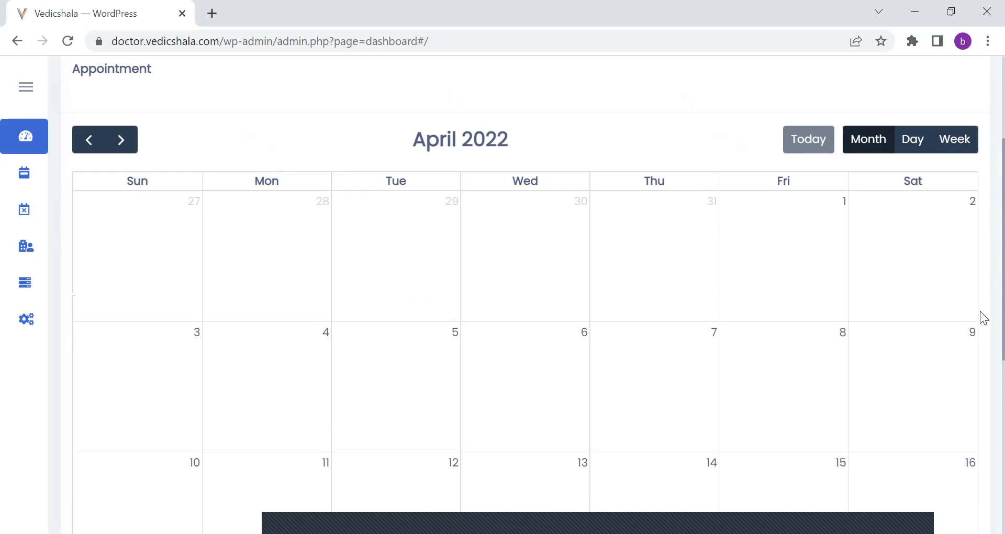
scroll(982, 316, down, 6)
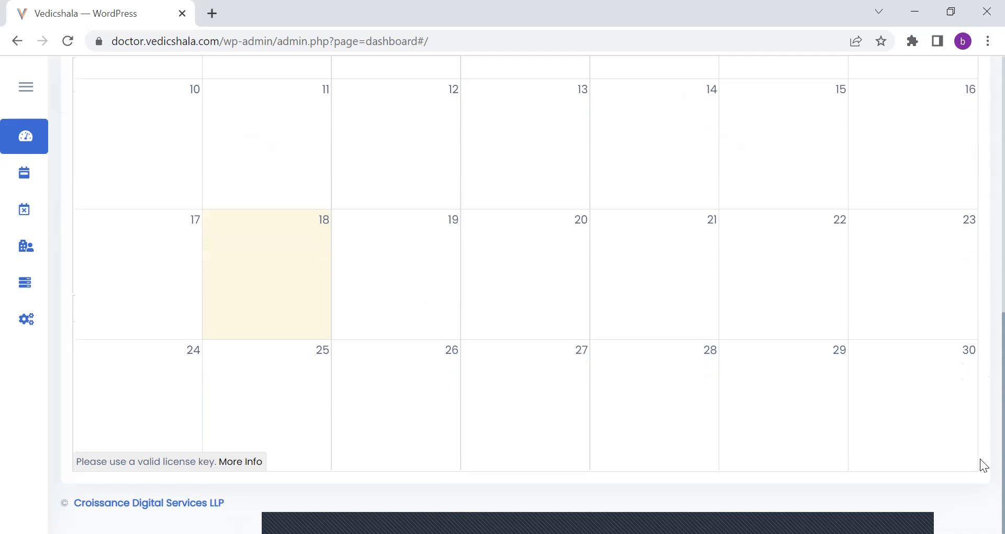
scroll(981, 324, up, 5)
scroll(983, 301, up, 1)
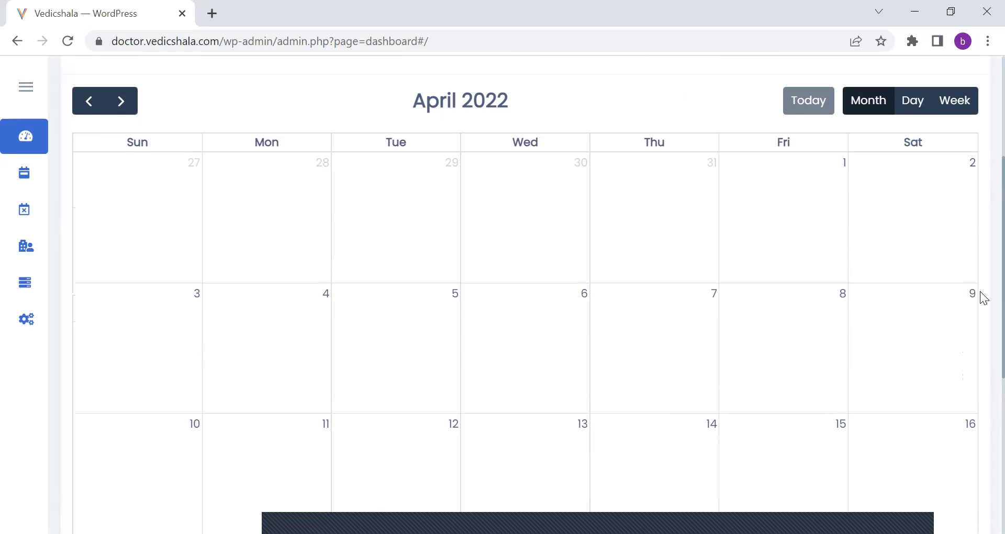
click(121, 102)
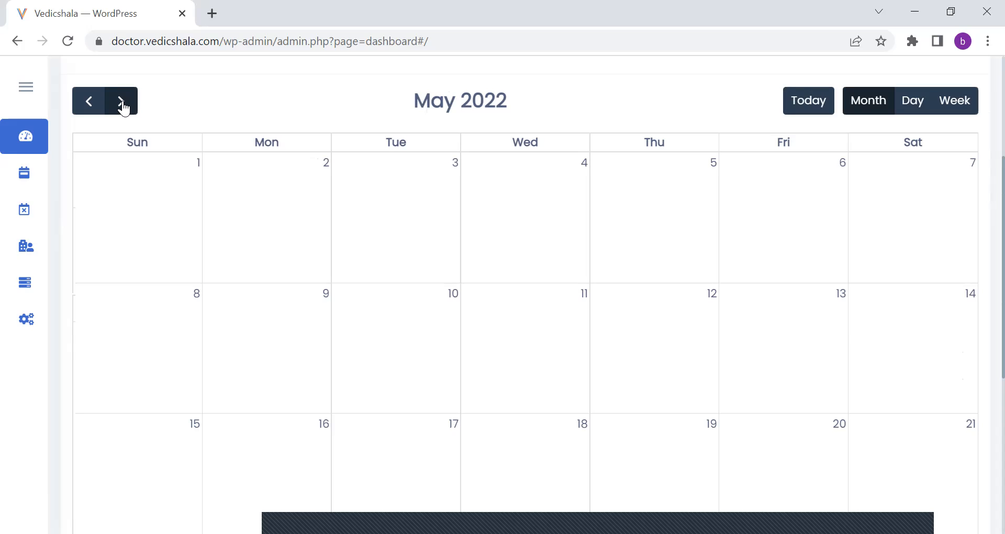
click(122, 102)
click(122, 102)
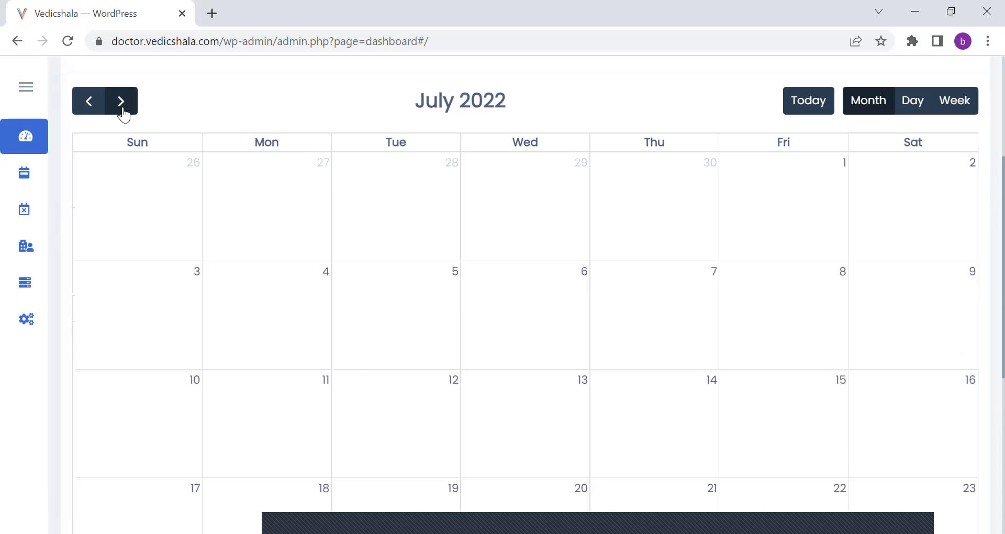
click(123, 112)
click(124, 112)
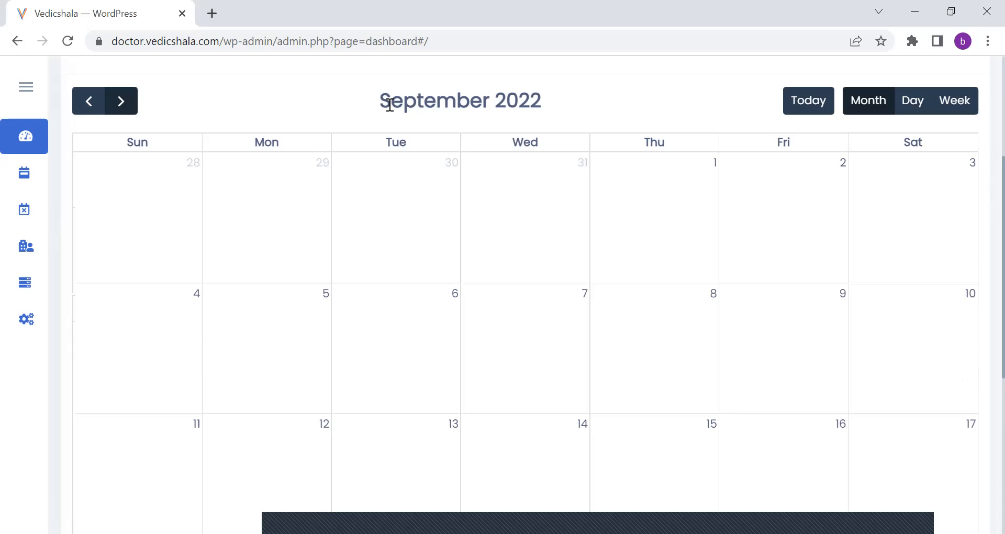
Page the appointment calendar back to March 2022 and return it to April 2022.
click(85, 105)
click(84, 104)
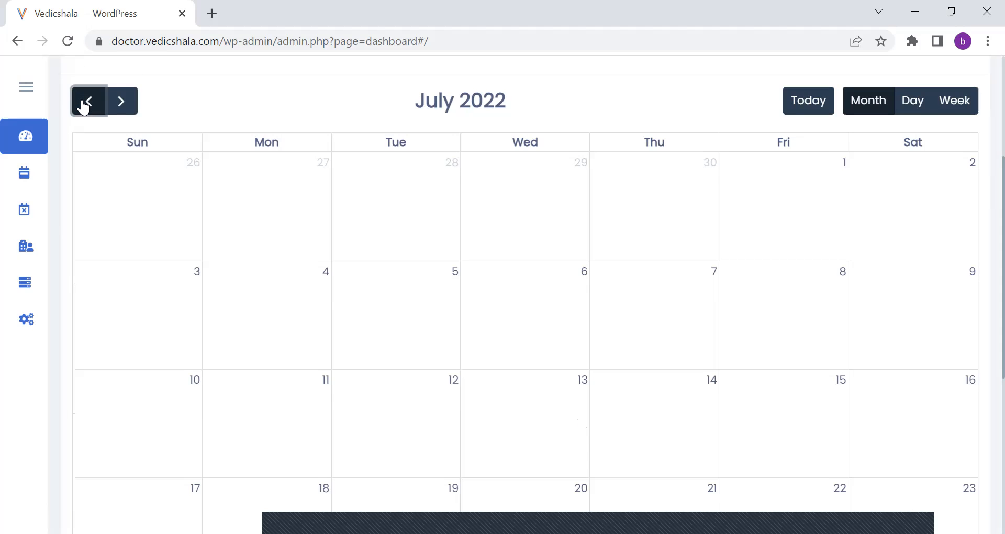
double_click(84, 104)
click(83, 105)
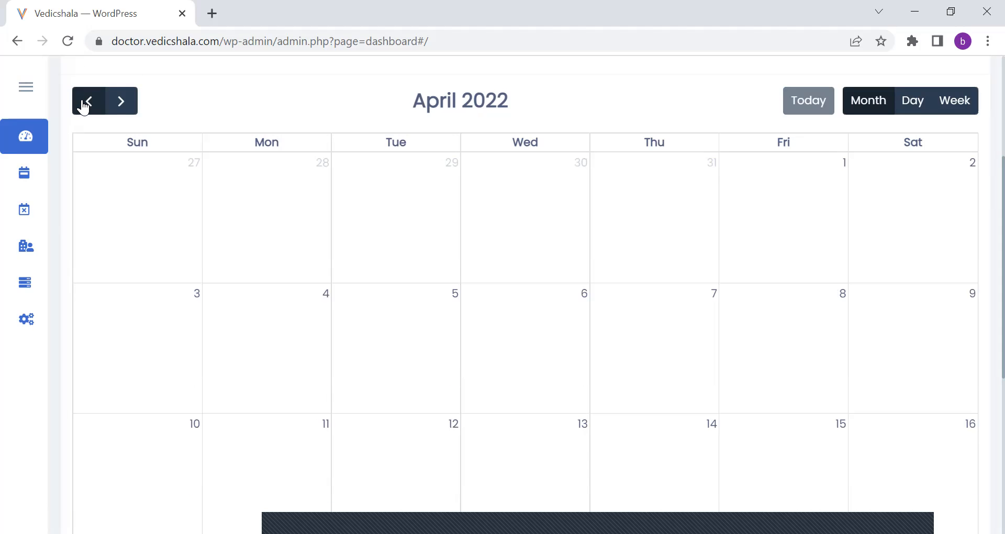
click(84, 105)
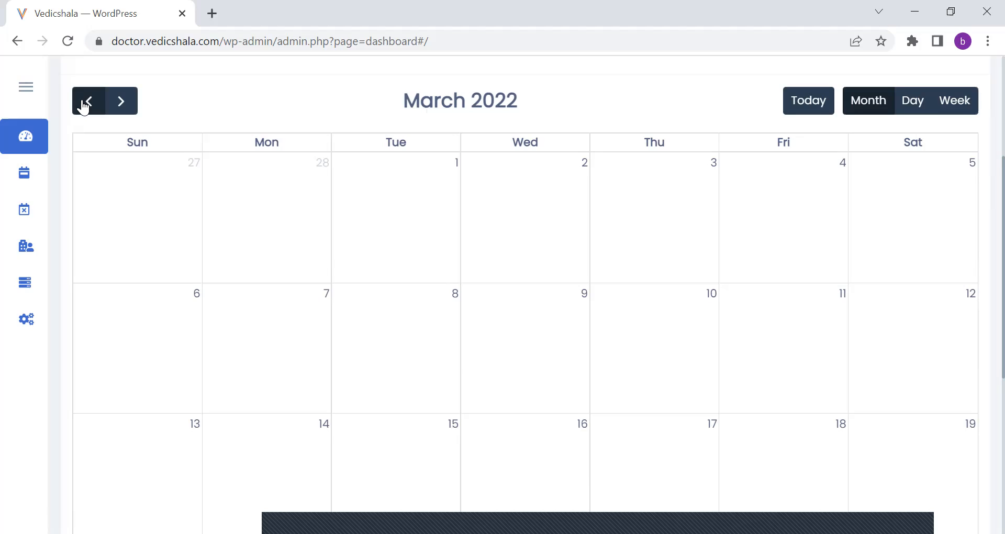
click(118, 102)
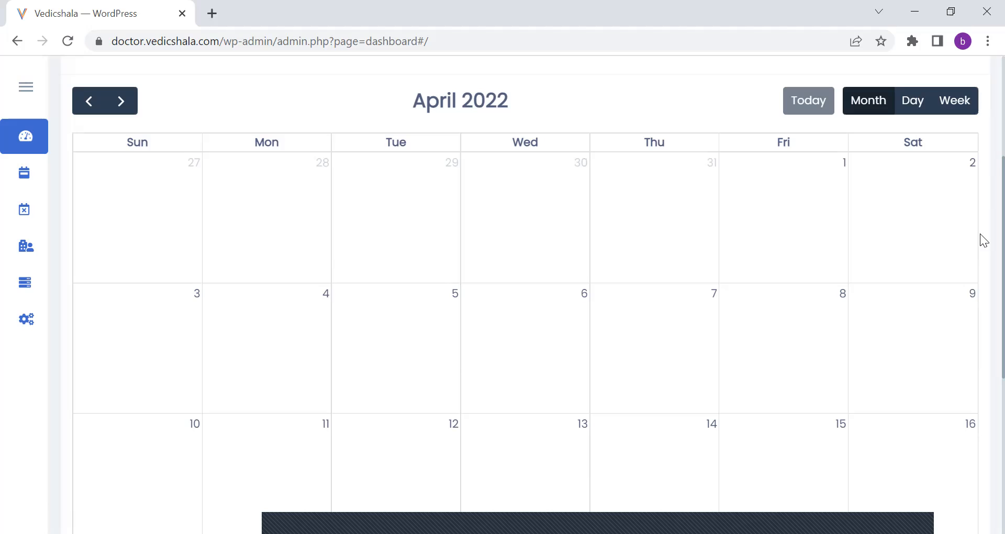
scroll(982, 177, up, 4)
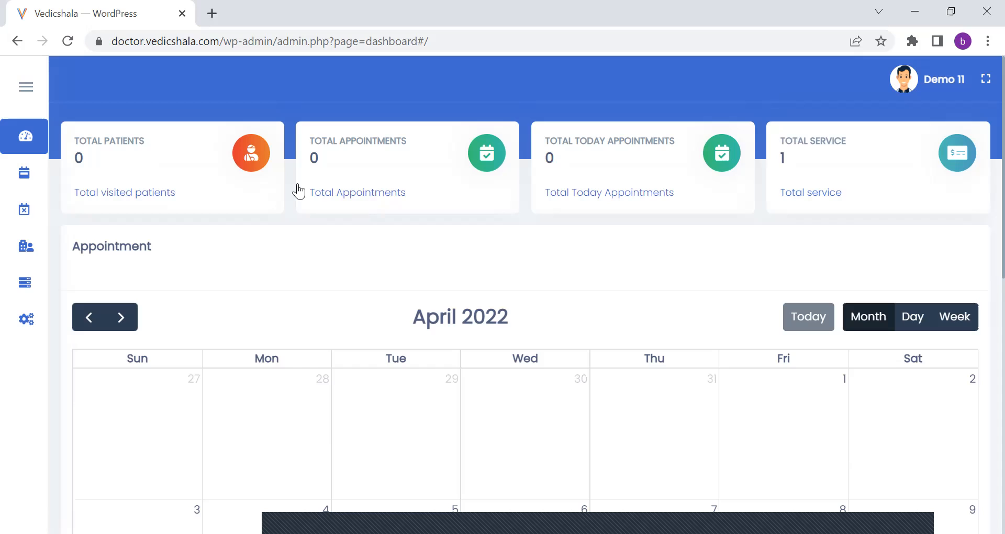
Open the appointments list and view all, upcoming and past appointments in turn.
click(64, 175)
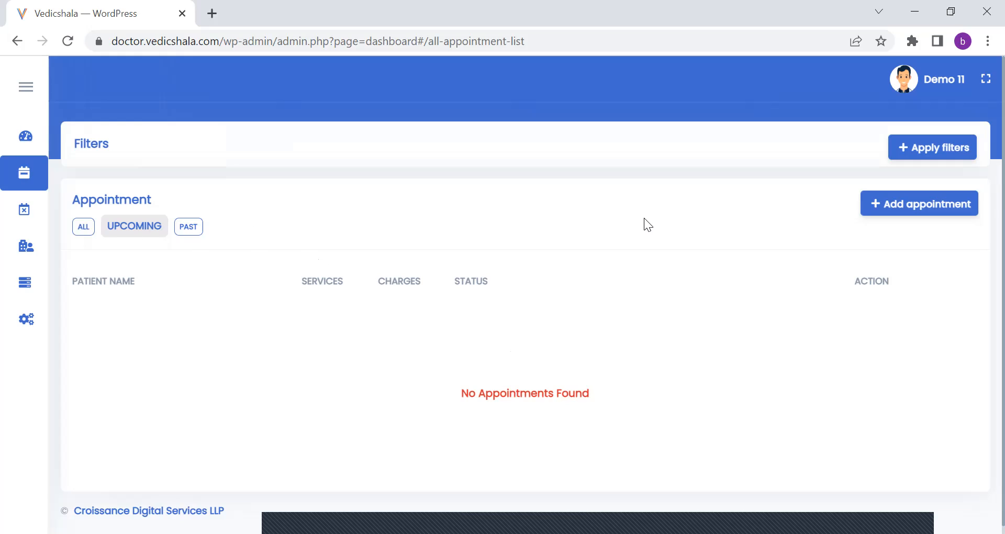
click(76, 232)
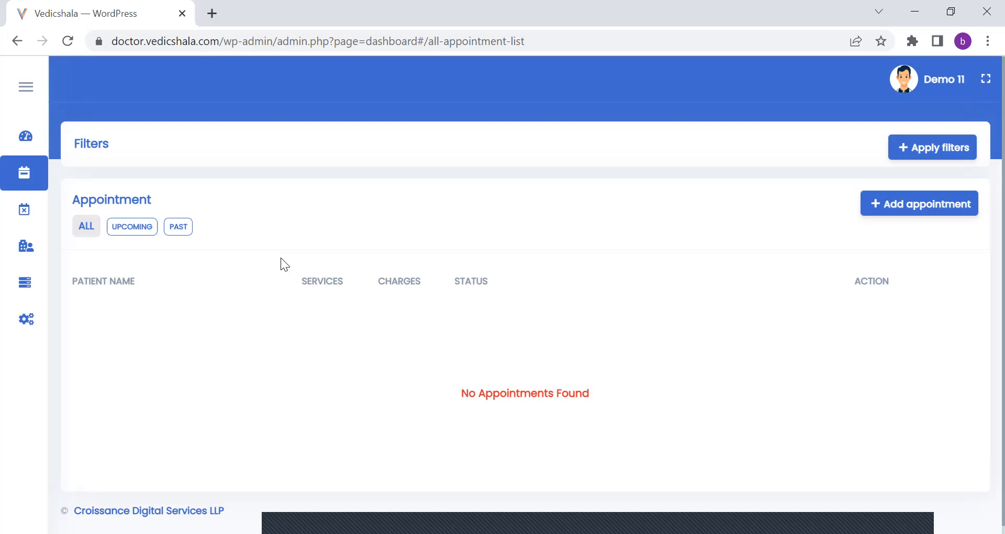
click(131, 231)
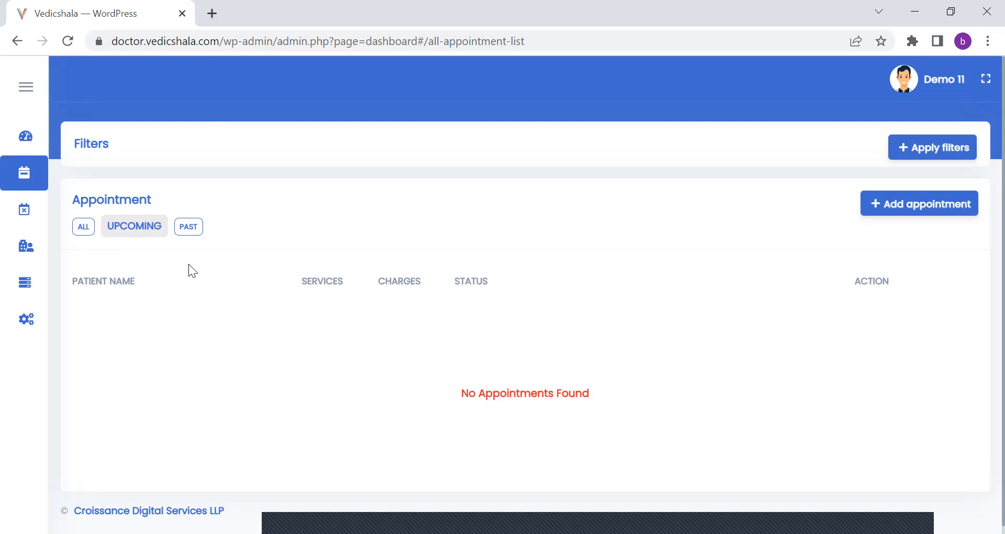
click(187, 237)
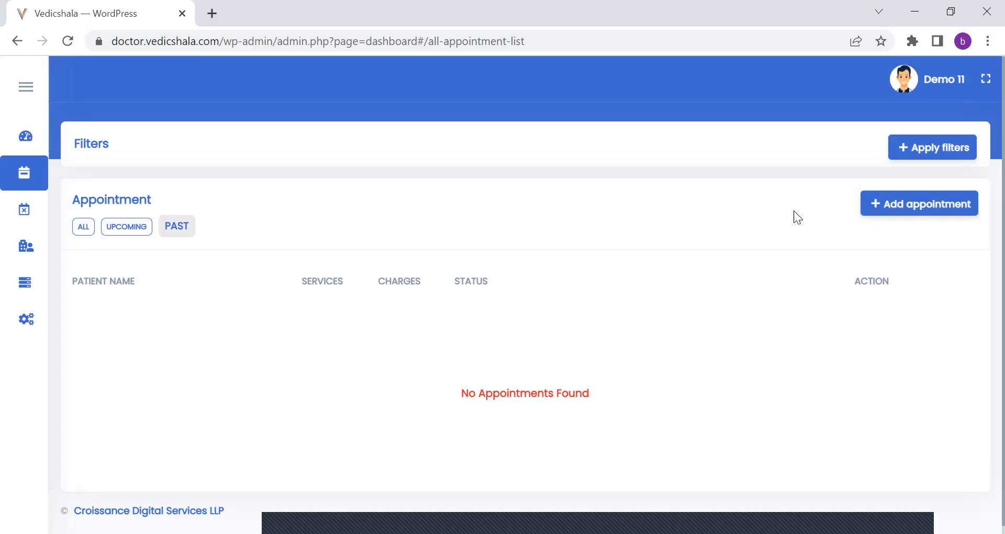
Open the form for adding an appointment and check its clinic and service choices.
click(918, 212)
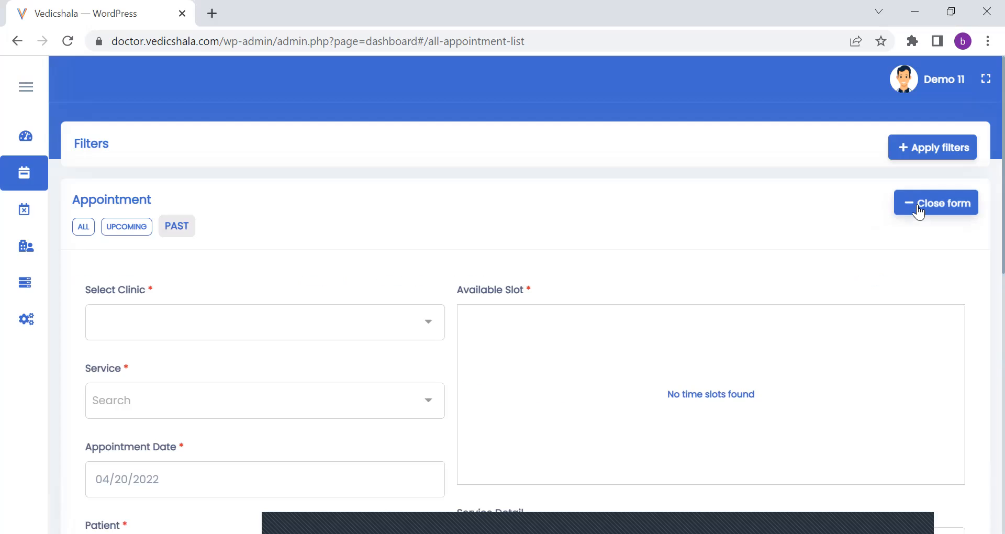
scroll(980, 257, down, 3)
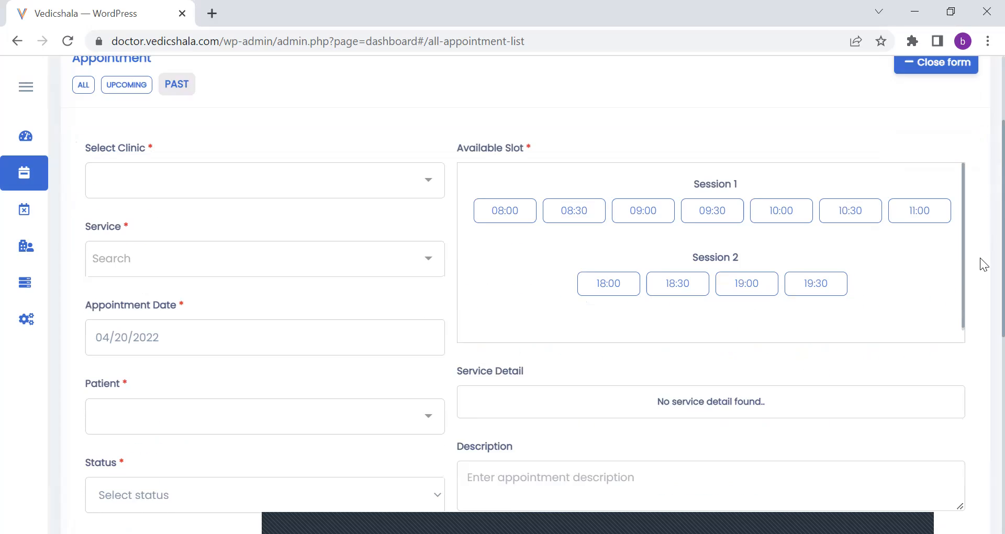
click(429, 153)
click(430, 231)
click(432, 242)
click(431, 236)
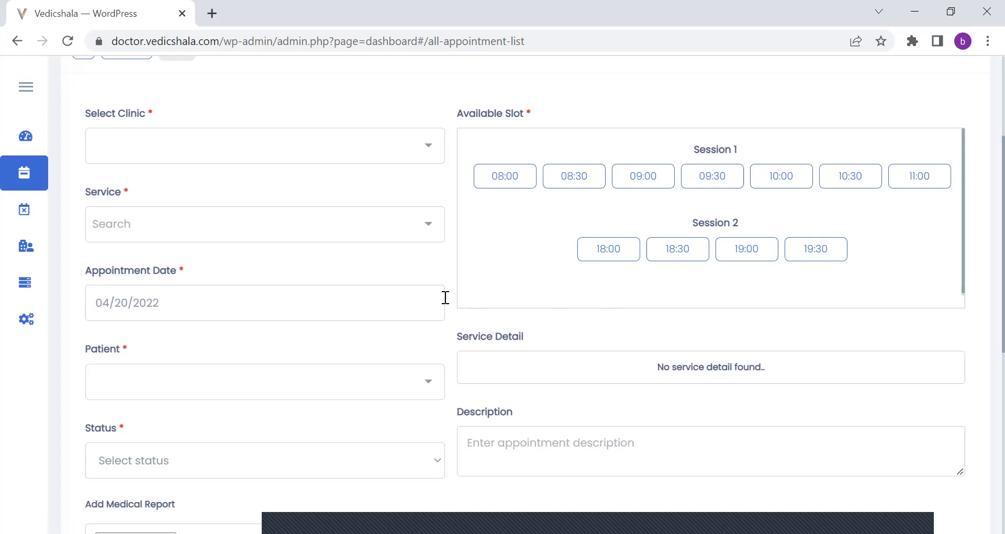
Check the patient choices in the appointment form without selecting one.
click(375, 382)
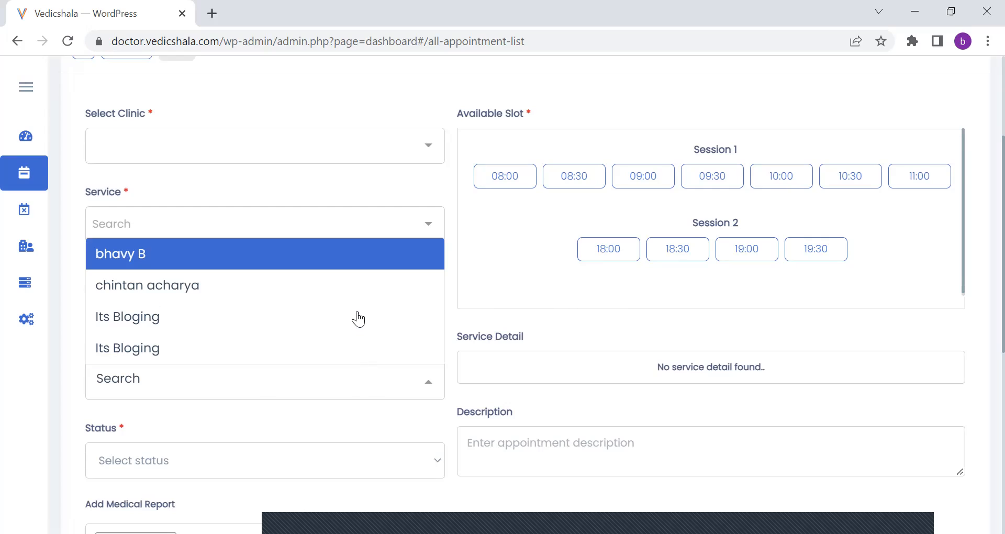
click(426, 386)
click(347, 377)
click(983, 302)
Review the appointment form's status options, medical report upload, description field and available time slots.
scroll(984, 365, down, 2)
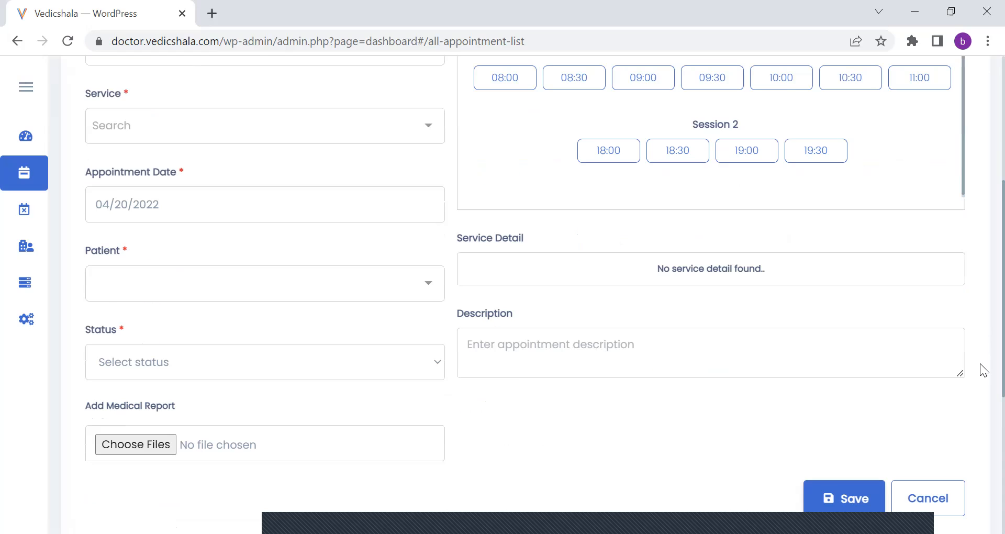
scroll(983, 370, down, 1)
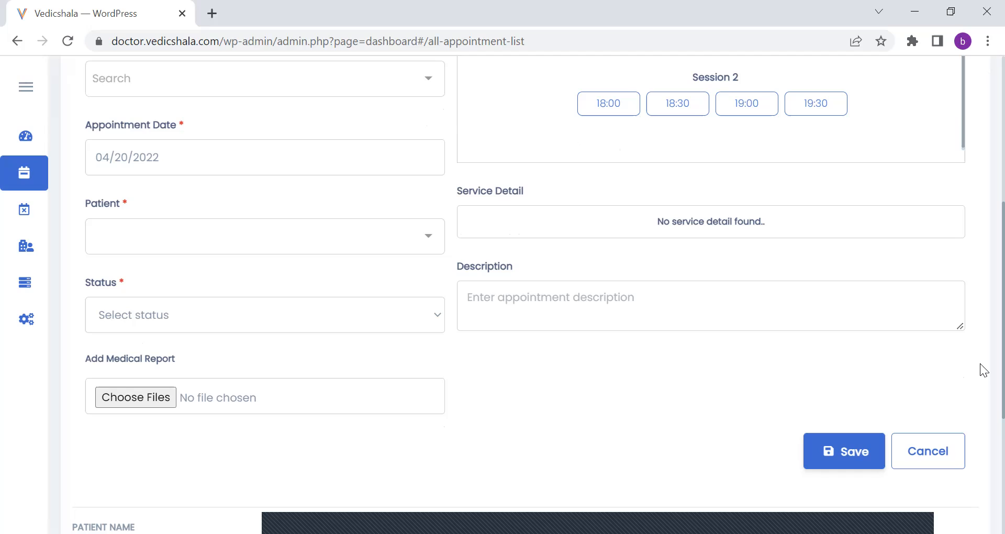
click(438, 325)
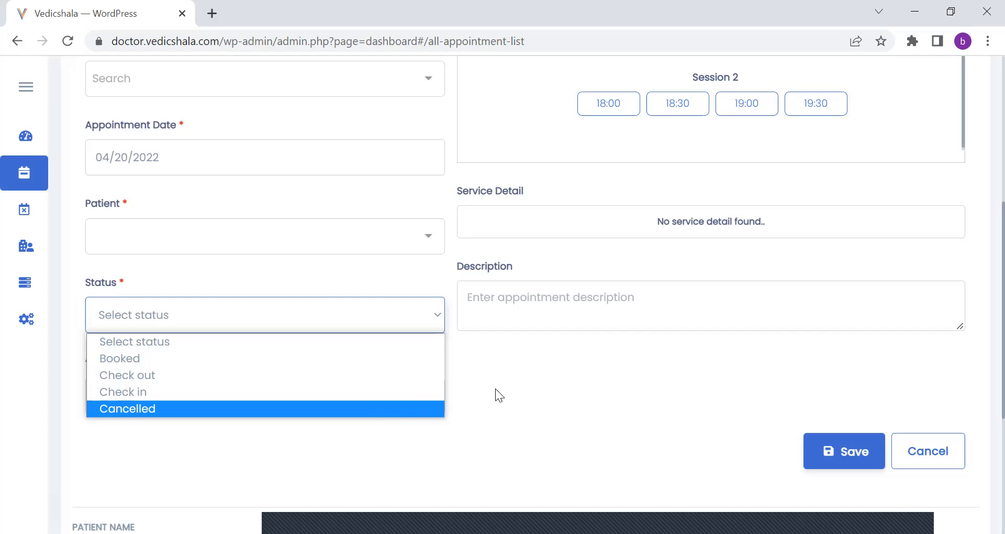
click(469, 381)
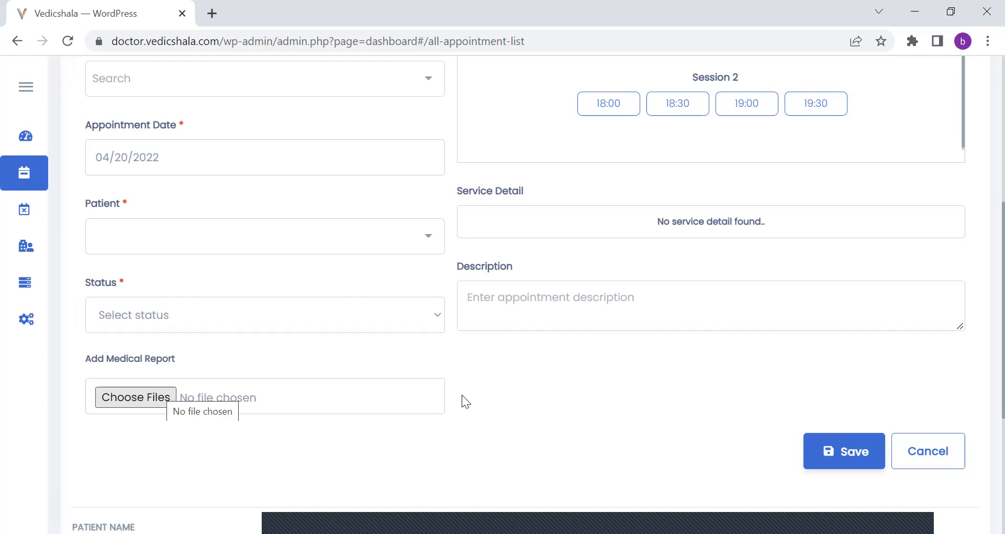
click(487, 294)
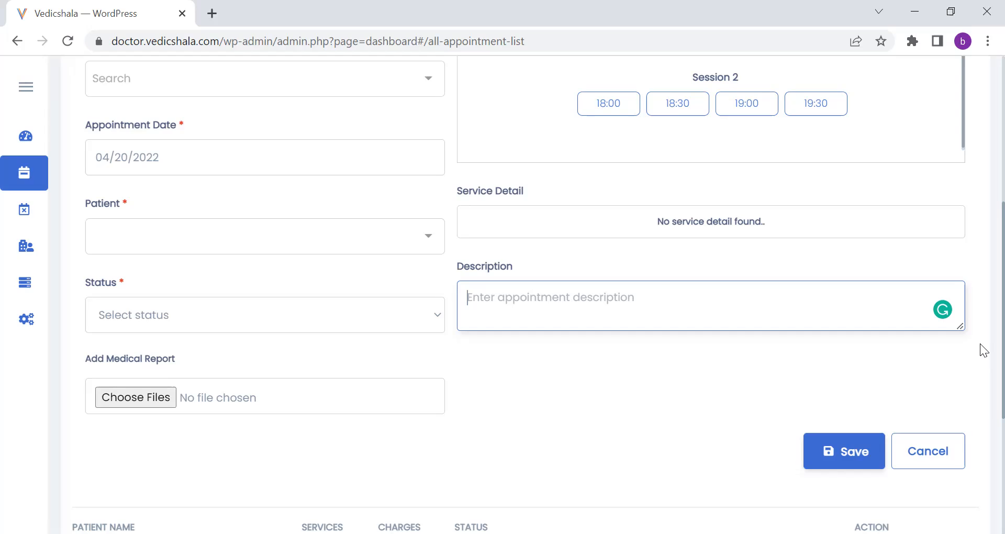
scroll(980, 332, up, 1)
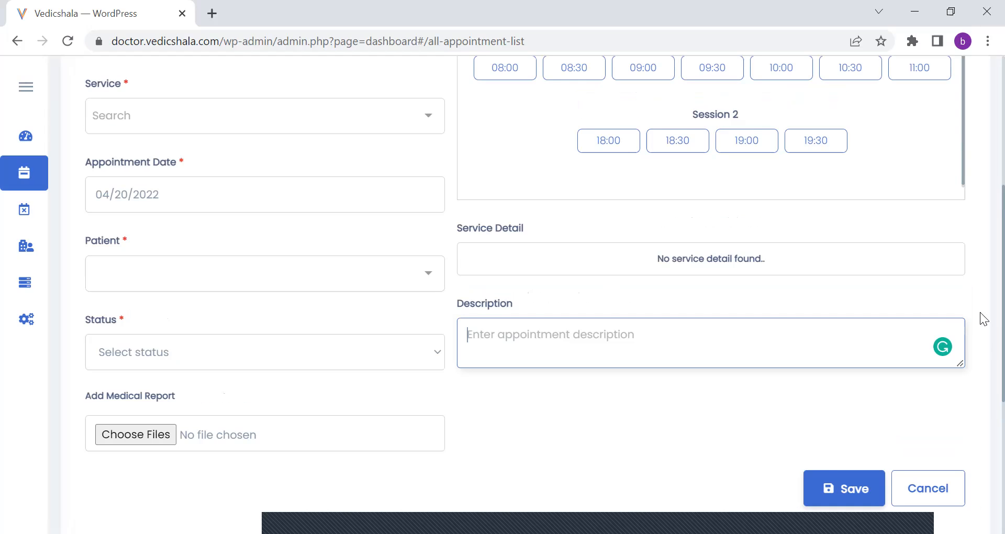
scroll(982, 262, up, 4)
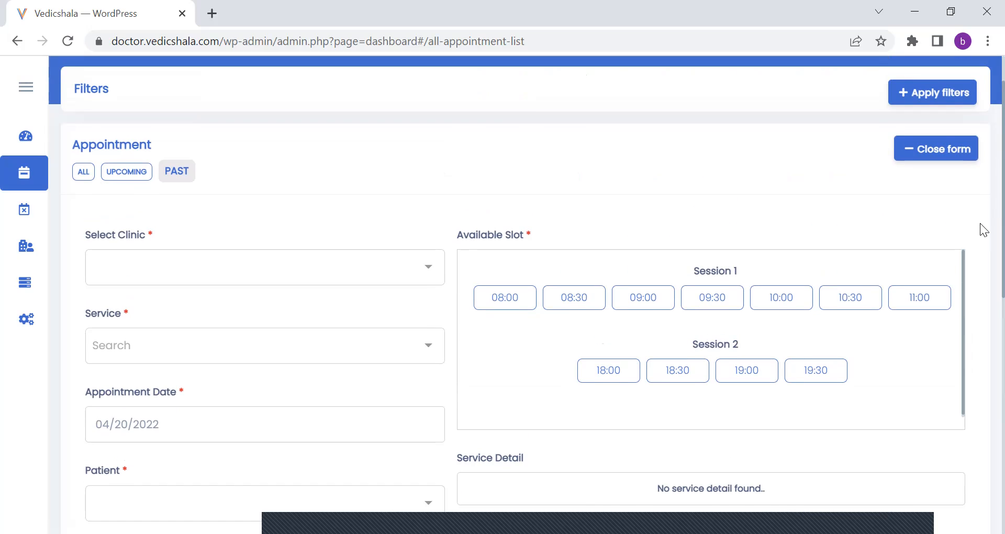
scroll(981, 361, down, 5)
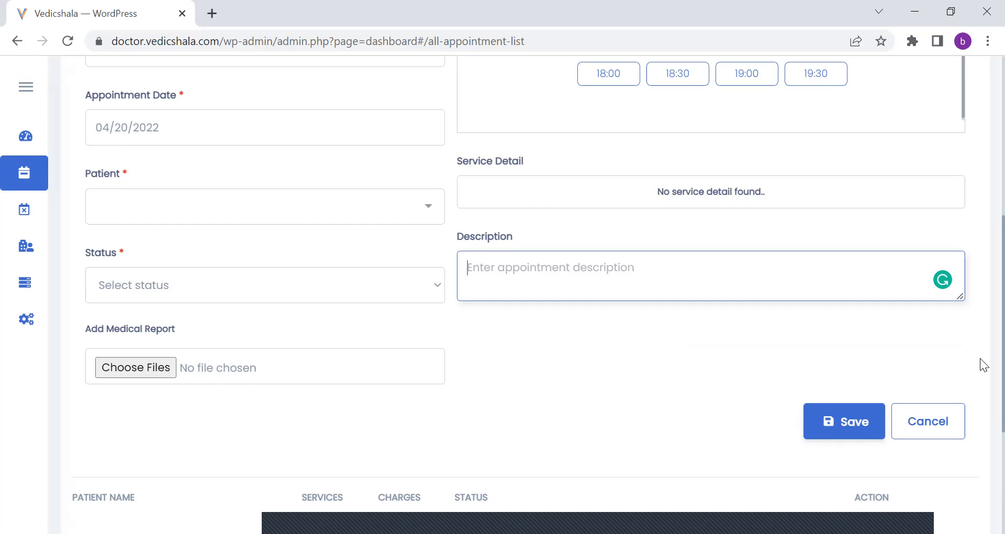
scroll(979, 314, up, 6)
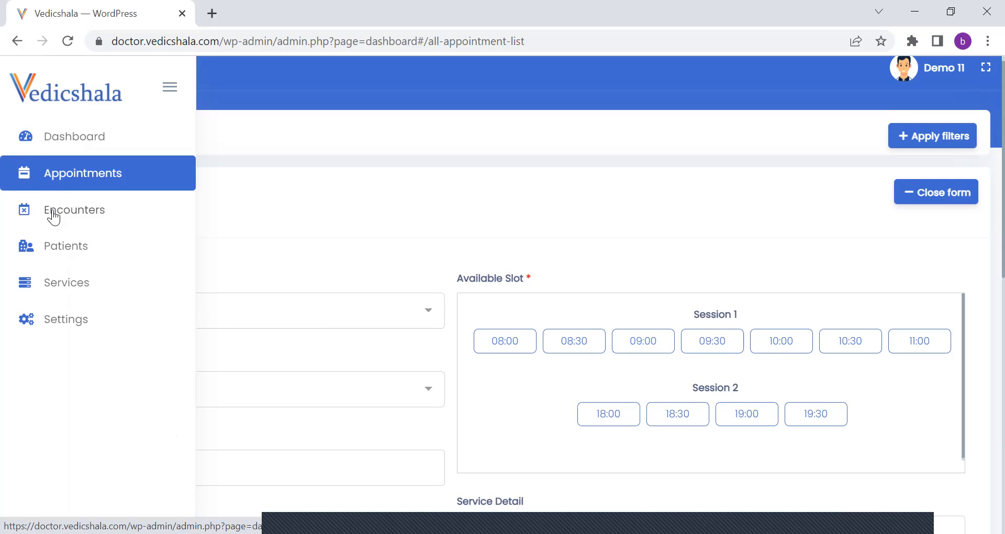
Open the encounters list and open the patient encounter dated 2022-04-14 for editing.
click(53, 216)
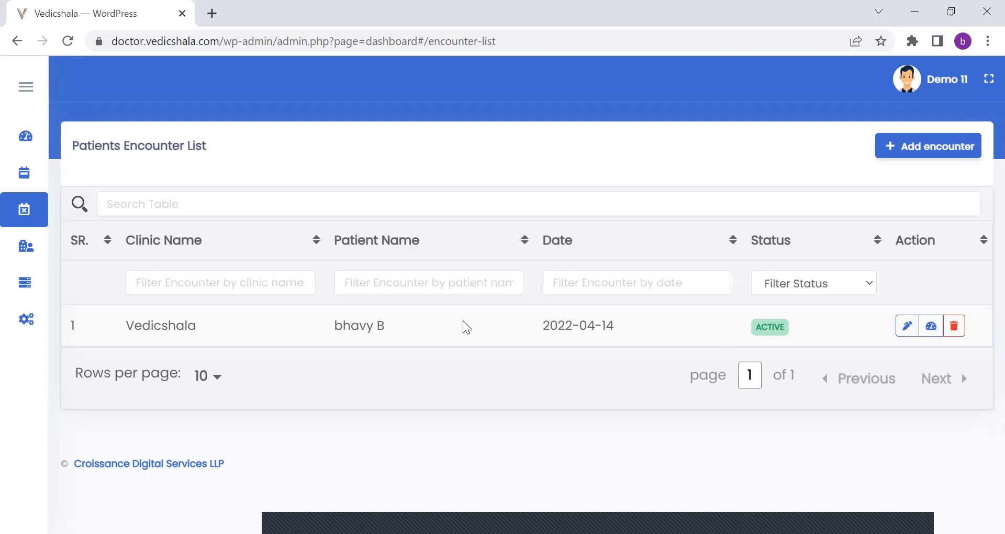
click(906, 327)
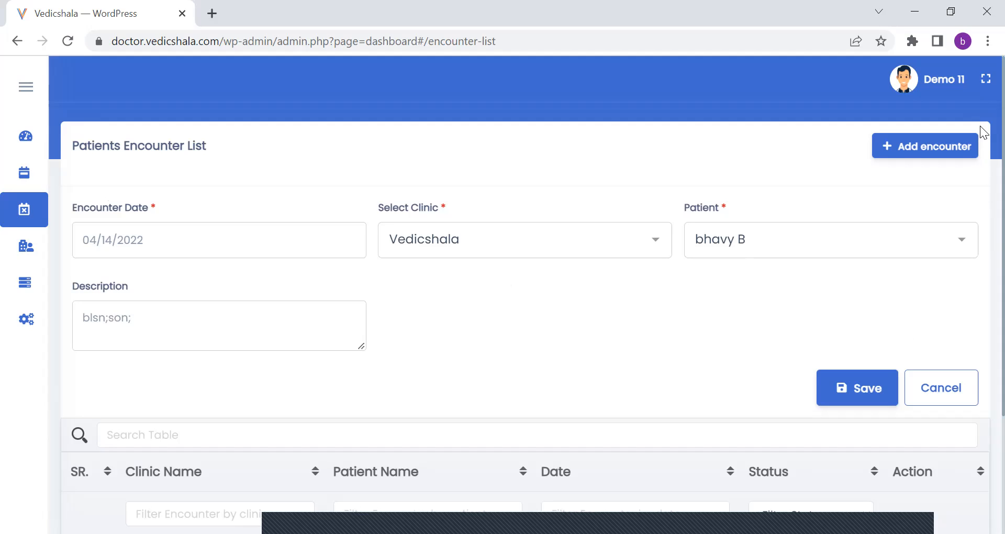
scroll(981, 173, down, 2)
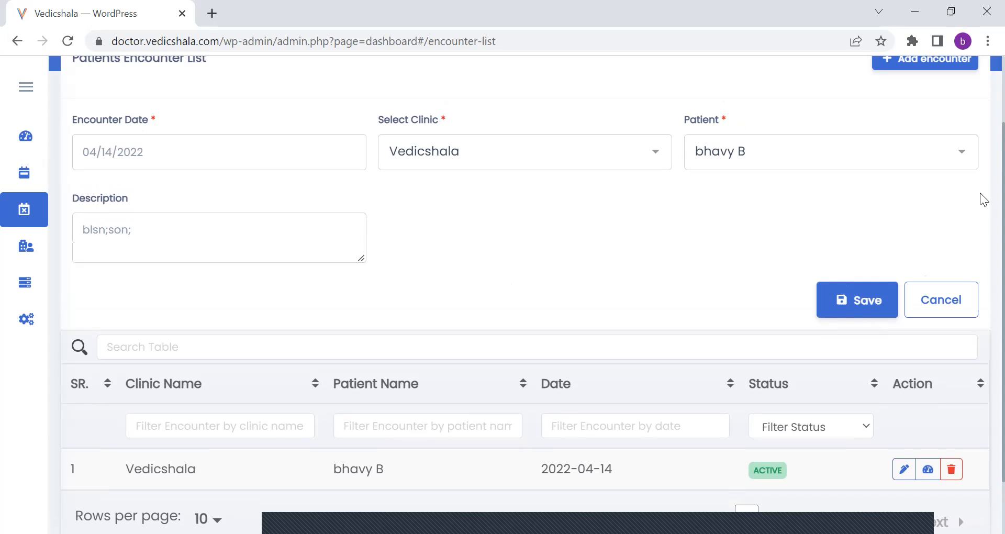
Replace the encounter's description with "Must have a followup in a week." and save the encounter.
click(304, 229)
key(BackSpace)
key(BackSpace)
key(BackSpace)
key(BackSpace)
key(BackSpace)
key(BackSpace)
key(BackSpace)
key(BackSpace)
key(BackSpace)
text(Must h)
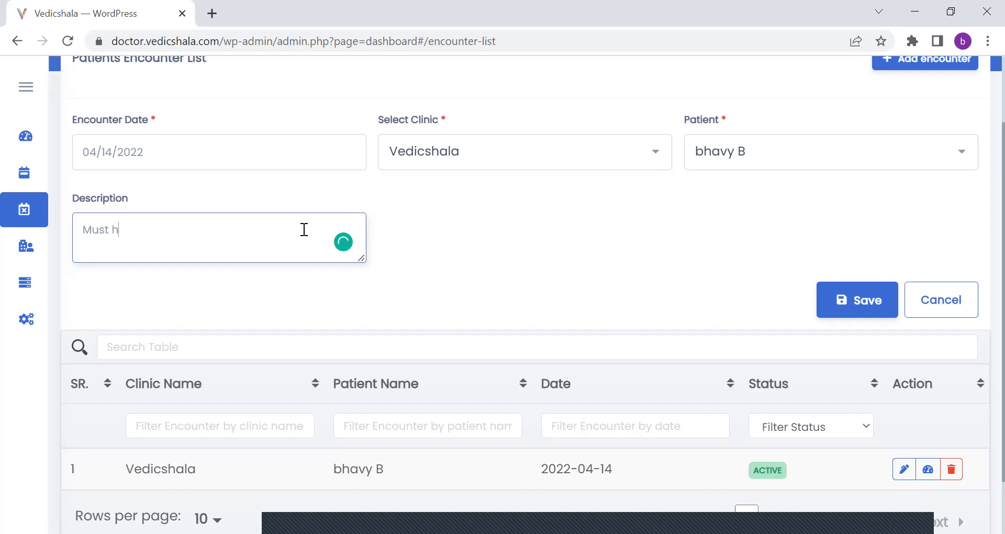
text(ave a followup in)
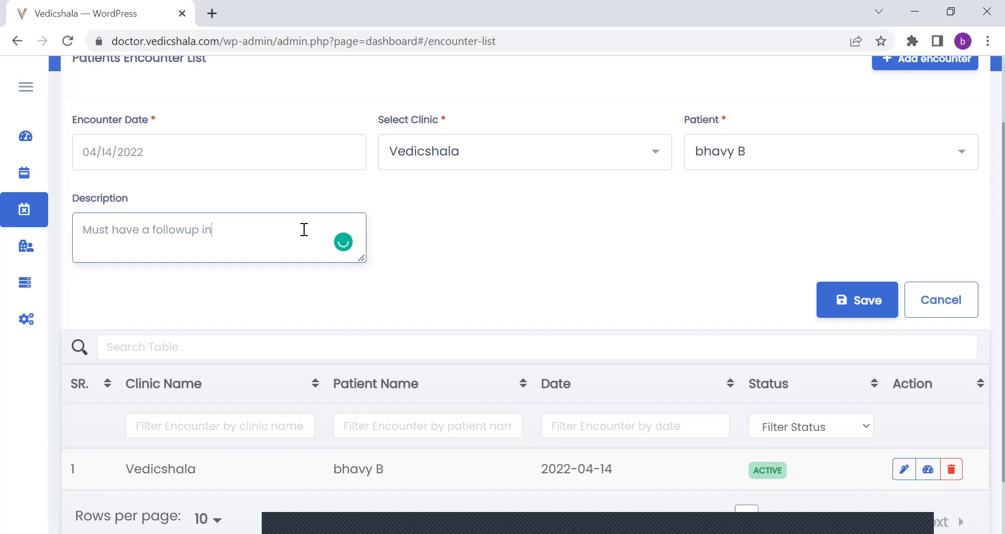
text( a week)
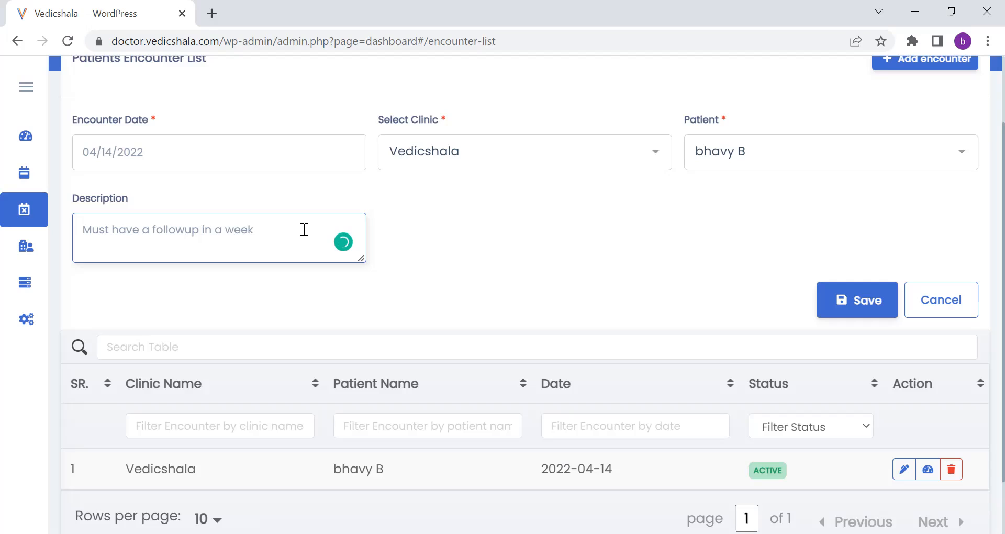
click(832, 313)
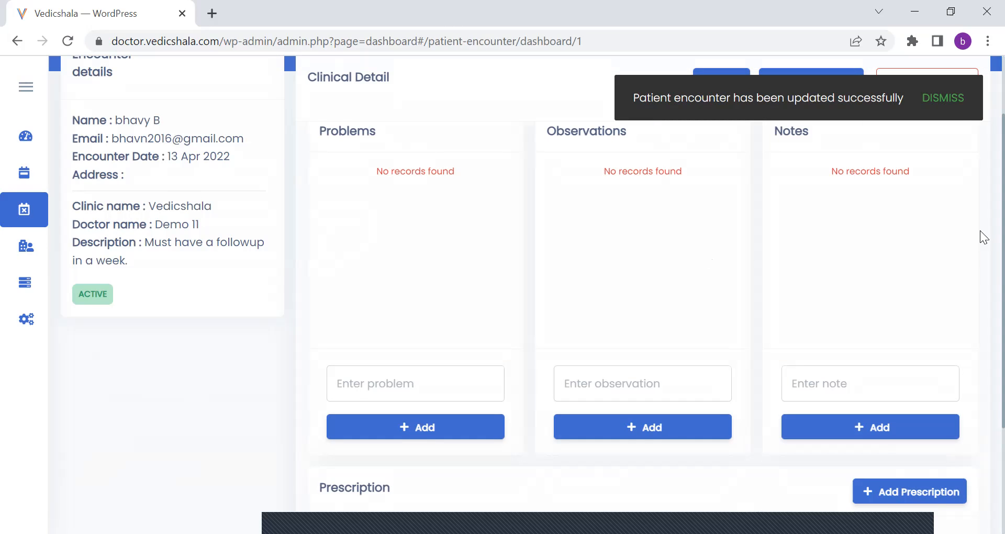
Review the encounter dashboard's description, problems, observations, notes and prescription sections.
scroll(979, 178, up, 2)
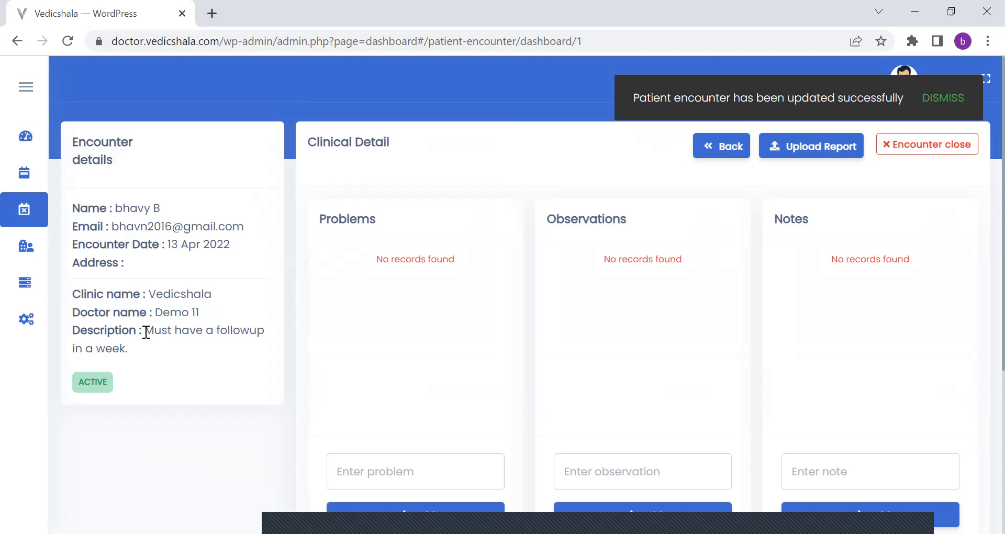
drag(266, 329, 145, 329)
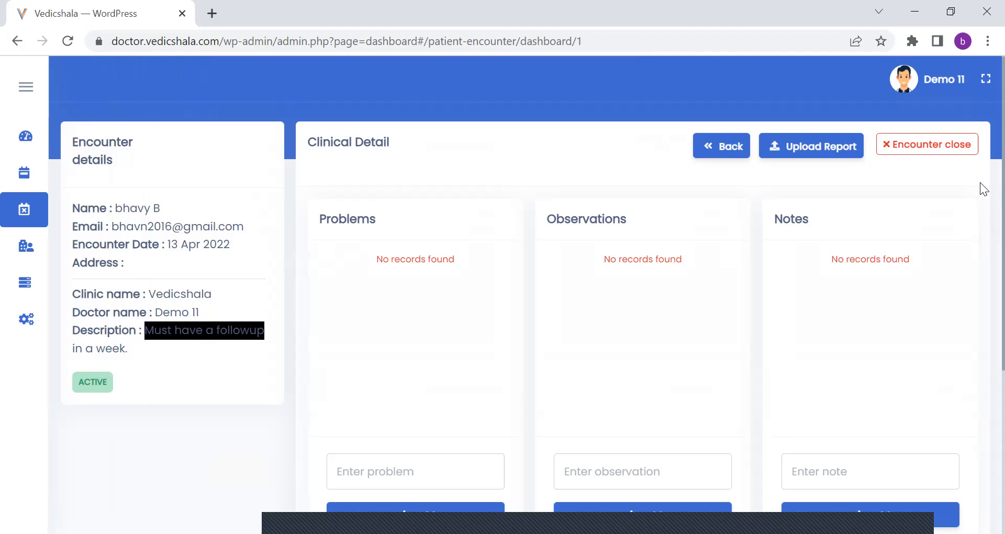
scroll(980, 247, down, 2)
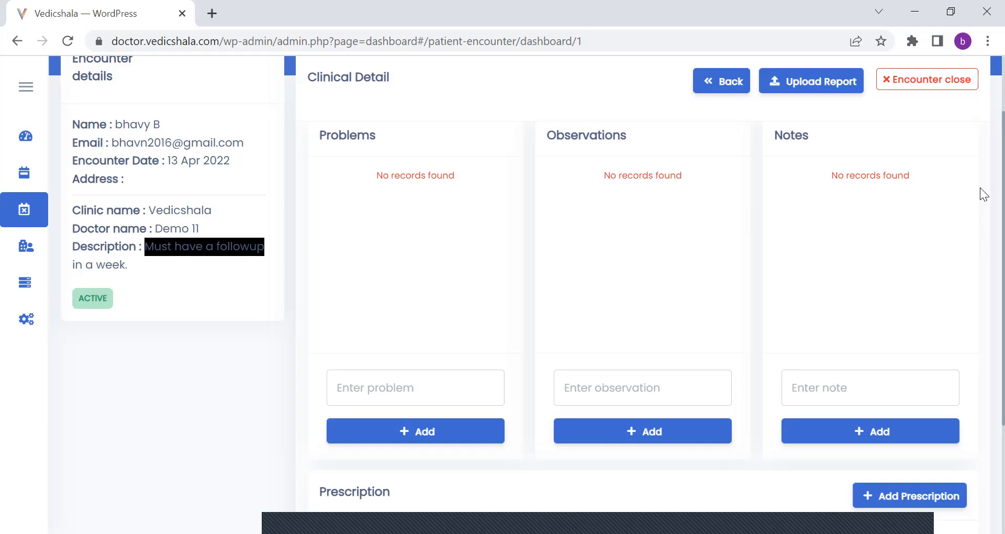
scroll(979, 255, down, 3)
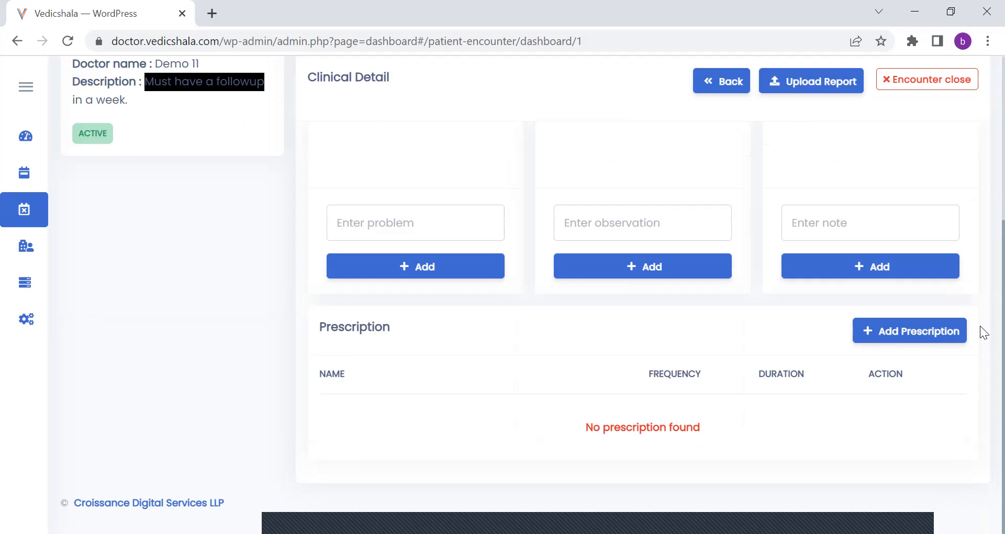
Open the form for adding a prescription to the encounter.
click(888, 341)
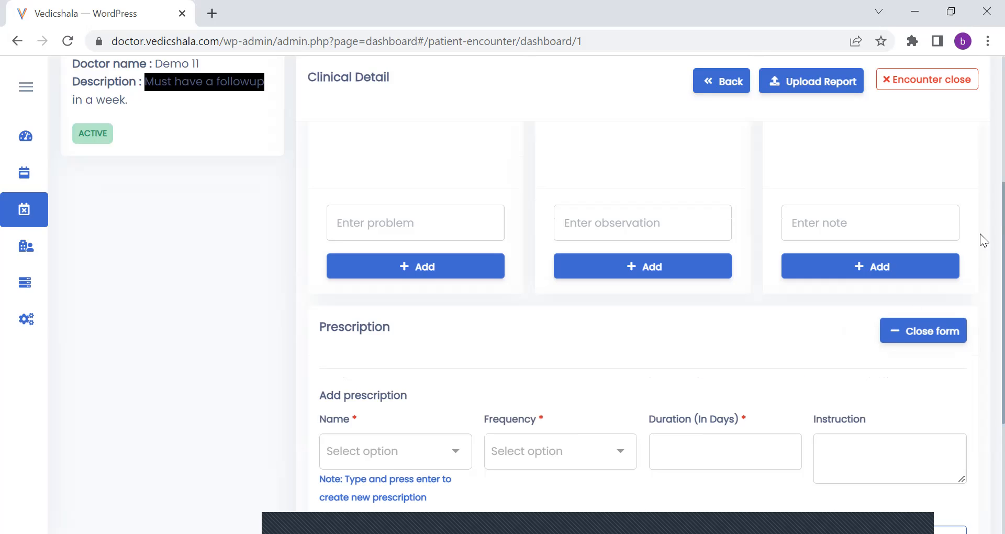
scroll(980, 233, down, 3)
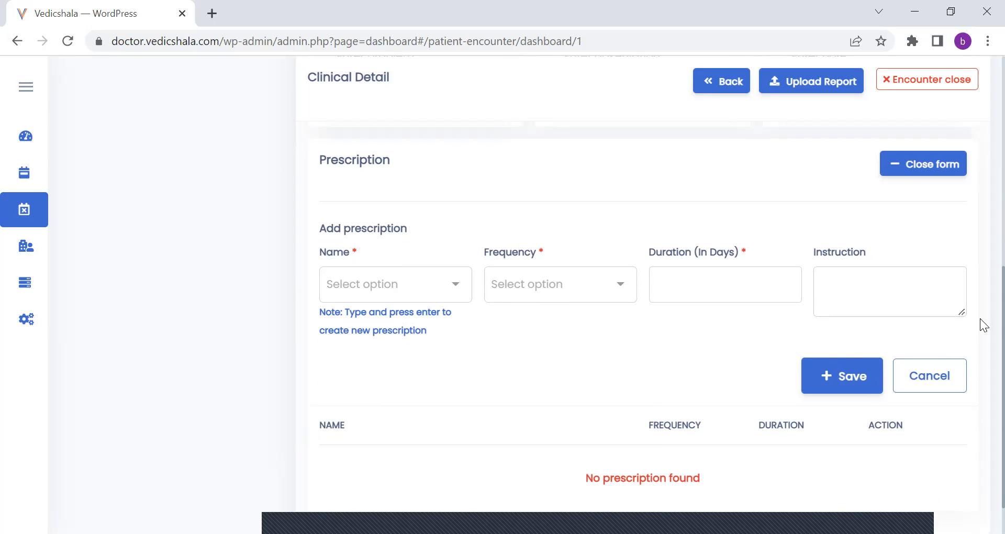
scroll(980, 320, down, 1)
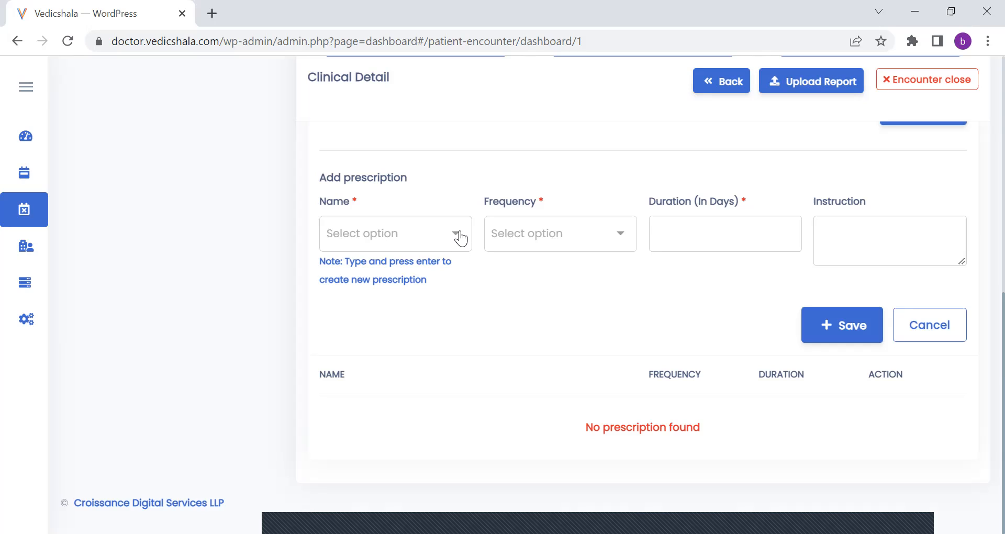
click(403, 230)
text(b)
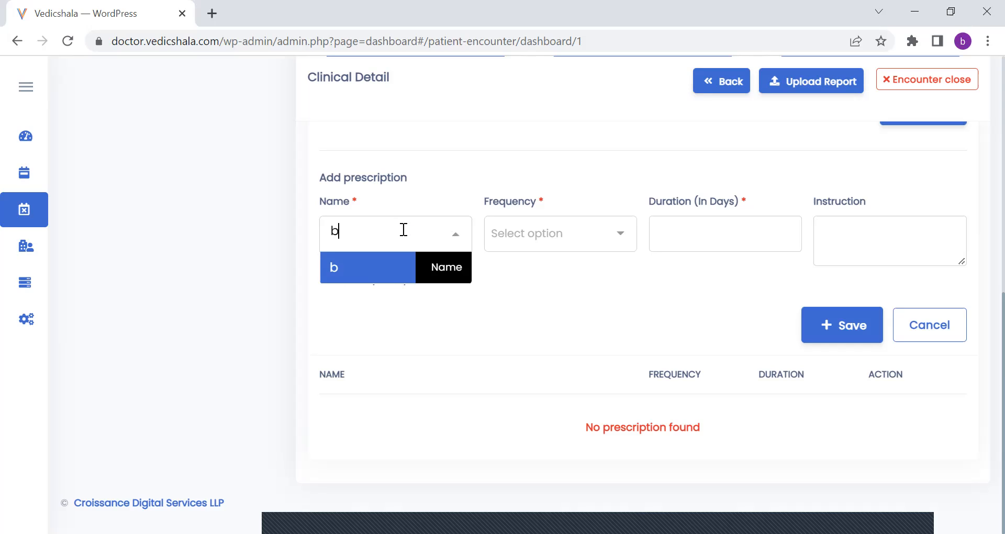
text(havy)
key(Return)
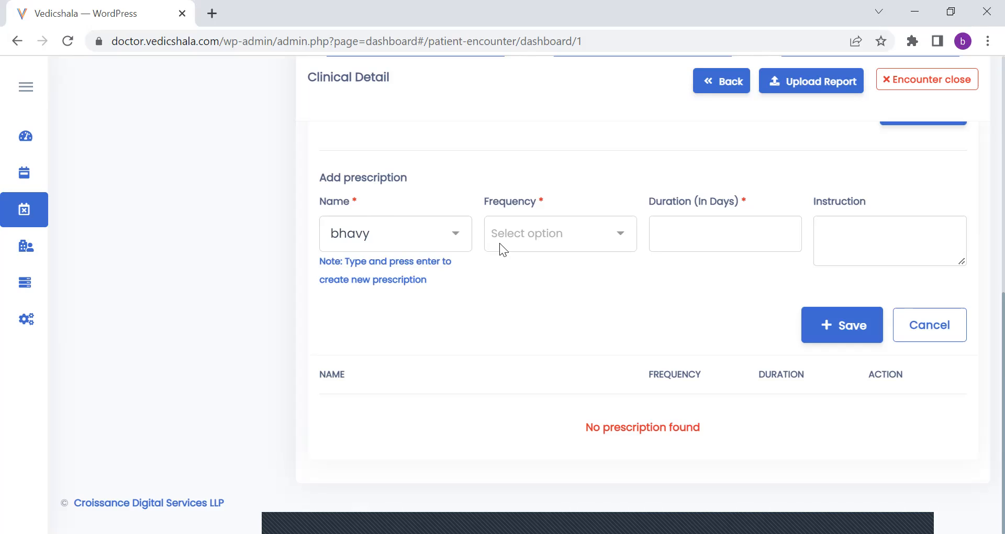
click(499, 243)
Create Ashwagandha as a new prescription name and use it for this prescription.
click(404, 236)
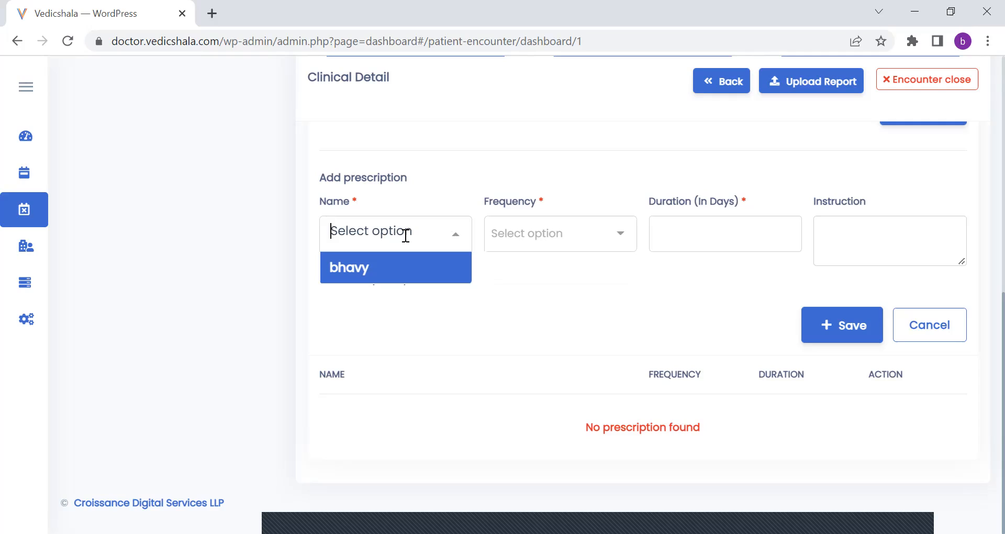
text(Ashwagn)
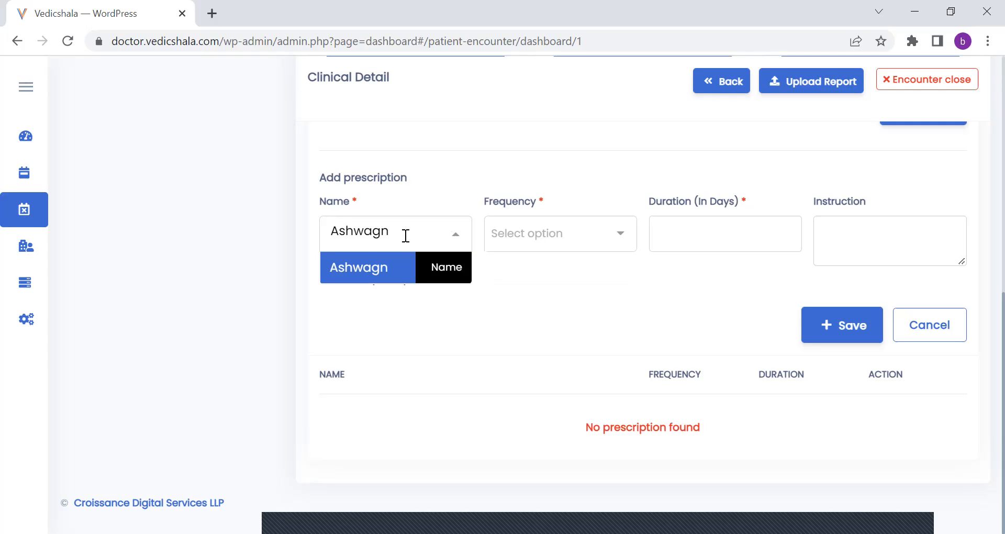
key(BackSpace)
text(andha)
key(Return)
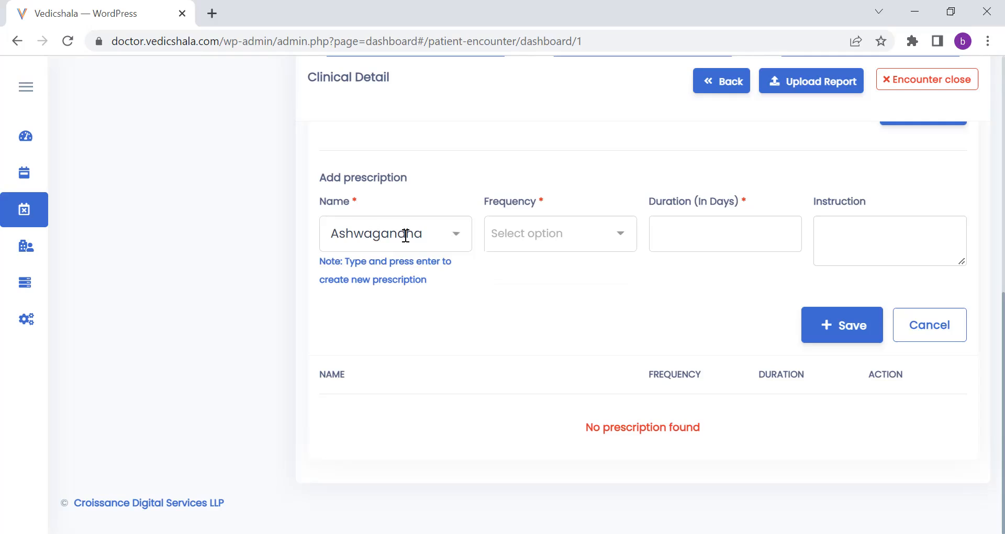
Set the prescription's frequency to 2 and its duration to 30 days.
click(603, 245)
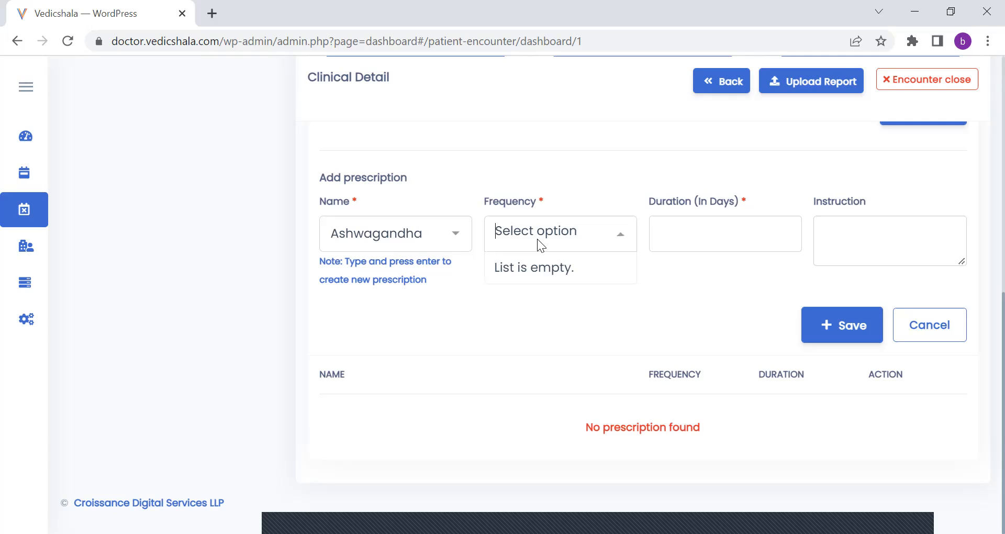
text(2)
key(Return)
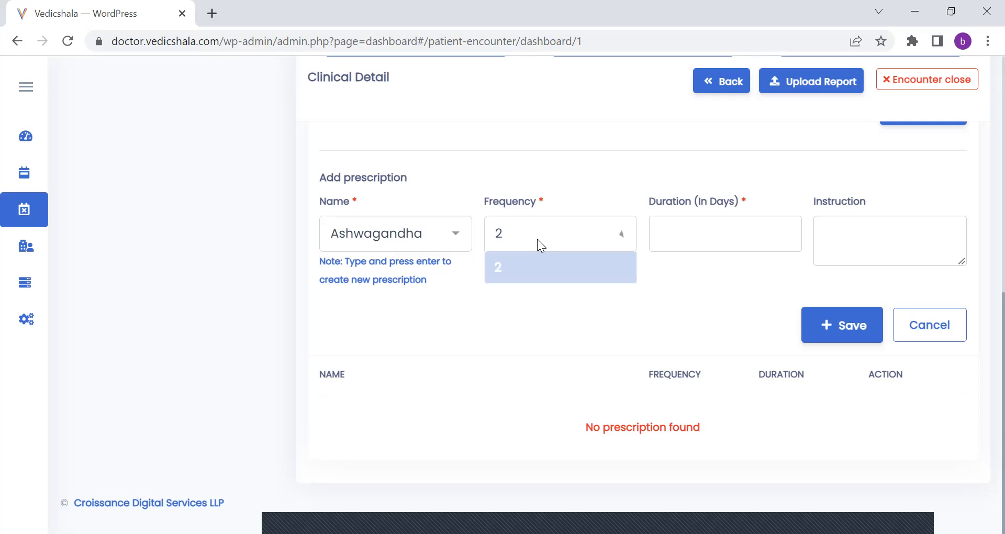
click(697, 229)
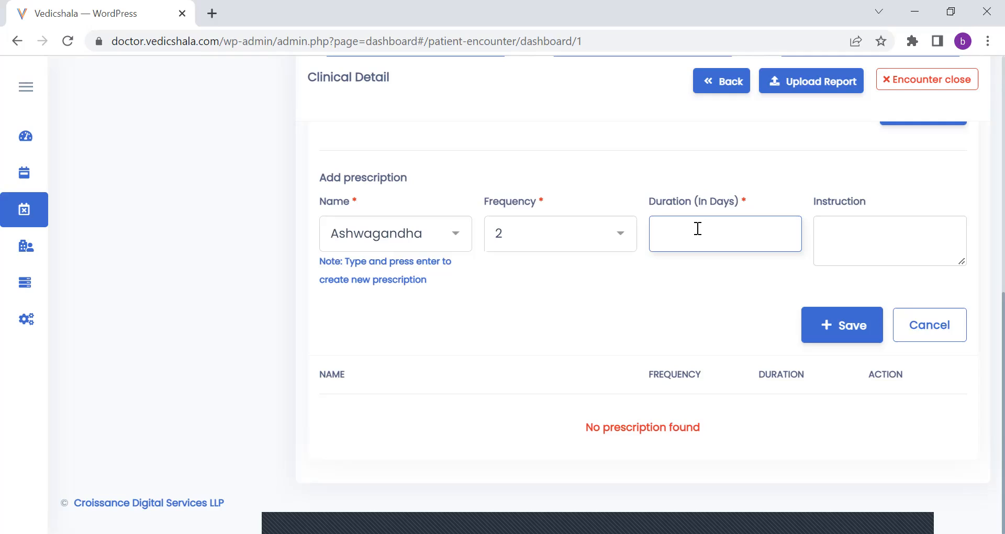
text(30)
Enter the prescription instruction "Practice Yoga Daily 30 minutes" and save the prescription.
click(858, 243)
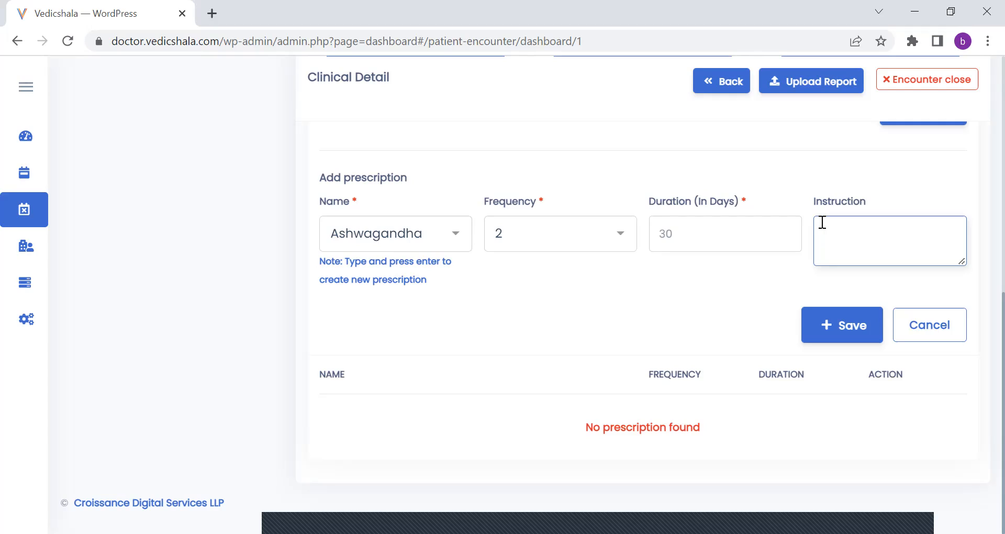
text(Practiv)
key(BackSpace)
text(ce)
key(BackSpace)
text(e Yoga )
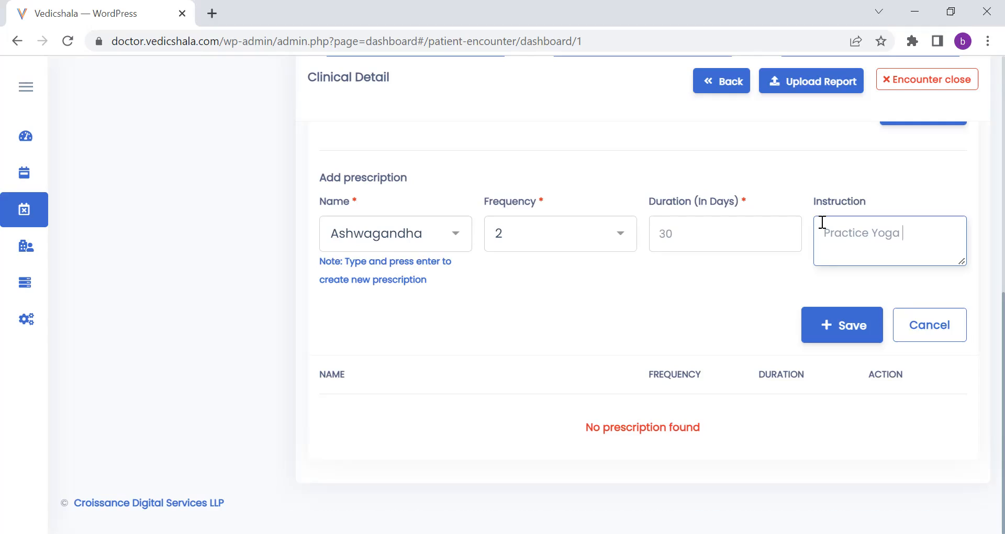
text(Daily 30 minutes)
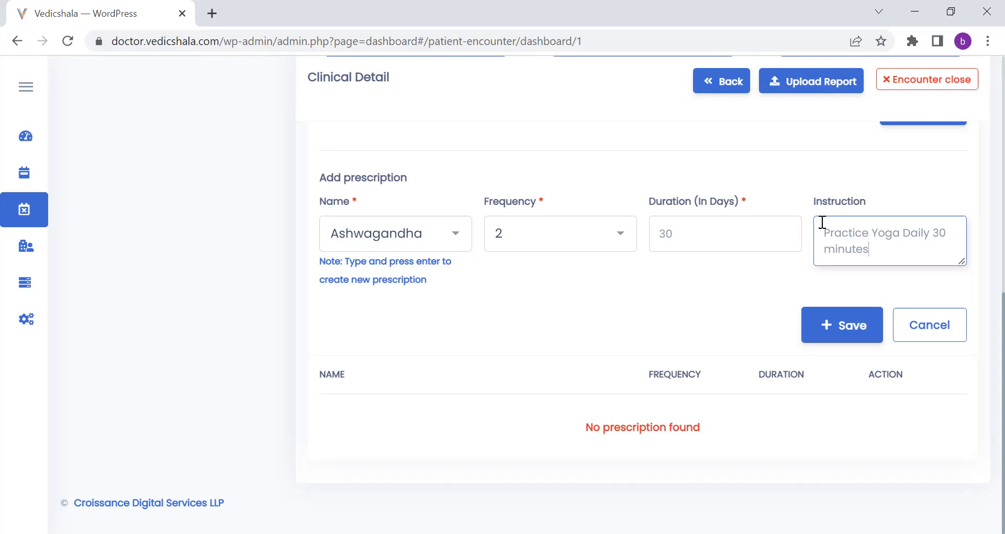
click(839, 328)
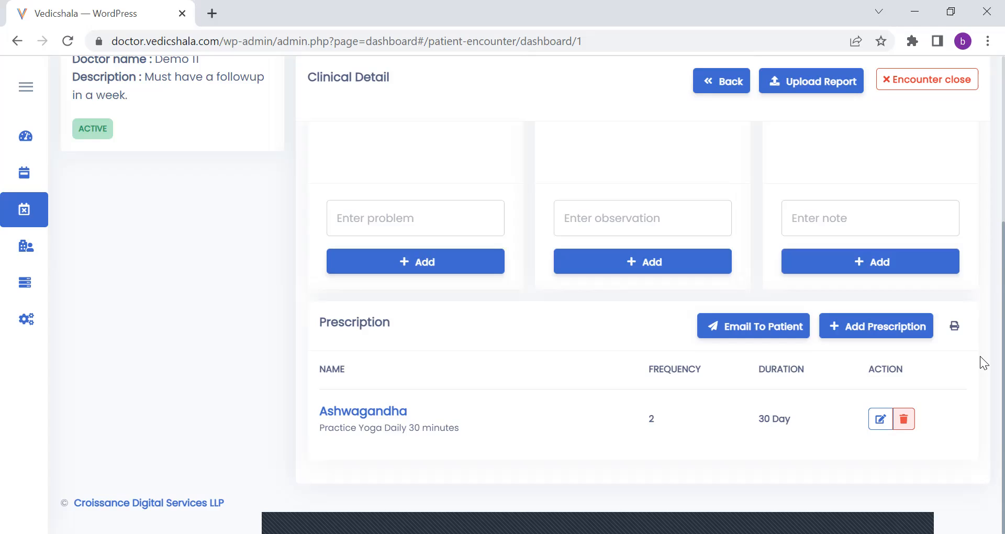
Leave the encounter dashboard and open the patients list.
scroll(979, 356, up, 2)
scroll(980, 165, up, 1)
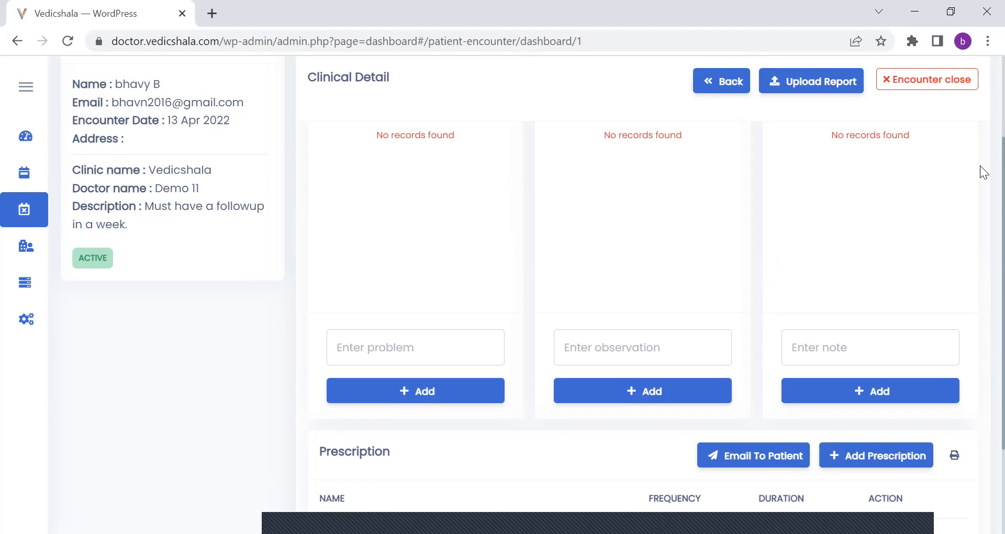
scroll(980, 165, up, 2)
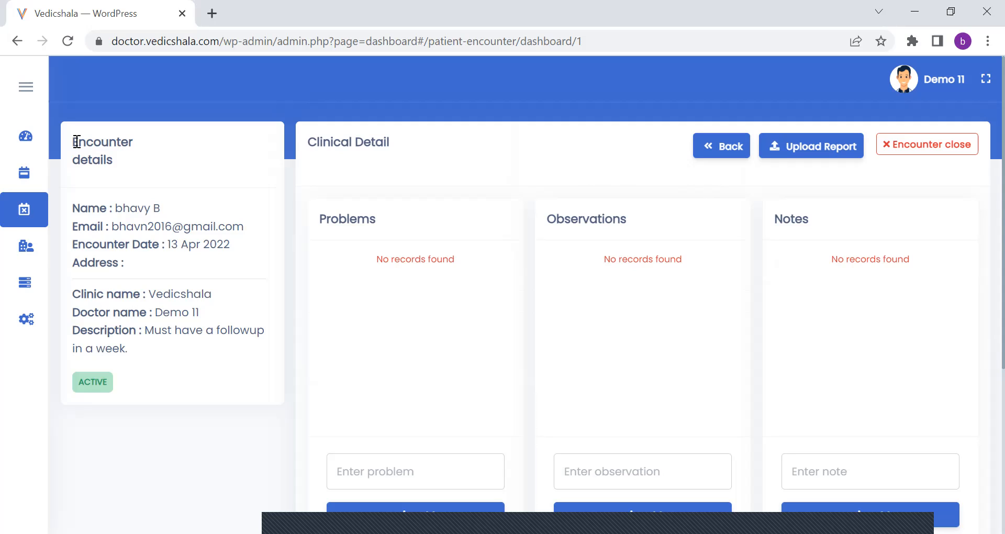
mouse_move(22, 151)
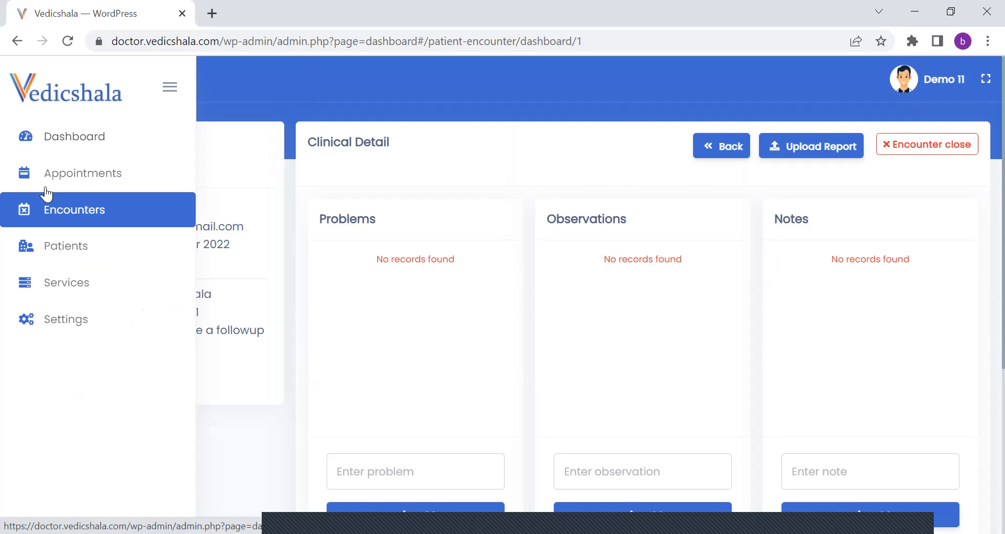
click(66, 259)
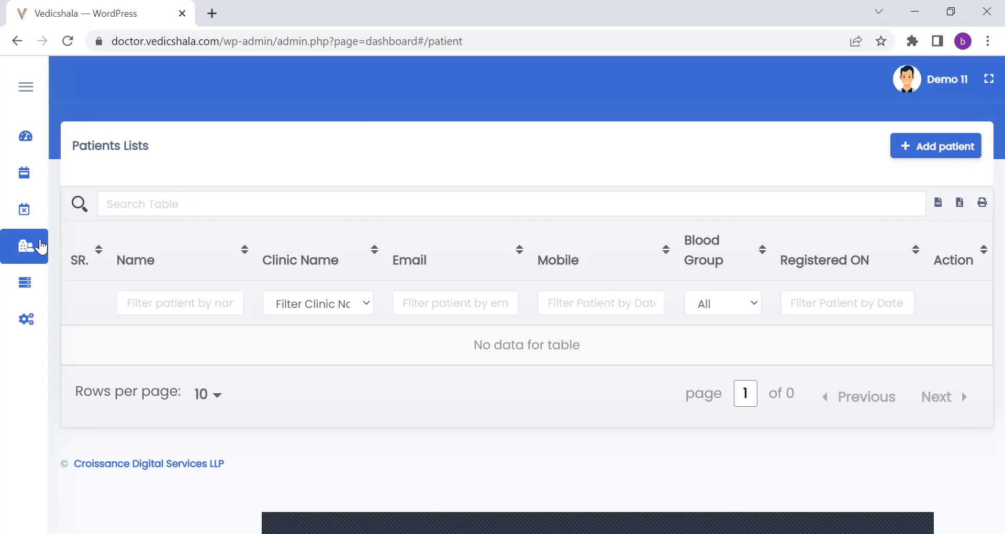
Filter the patients list by the patient's first name and the clinic Vedicshala.
mouse_move(31, 246)
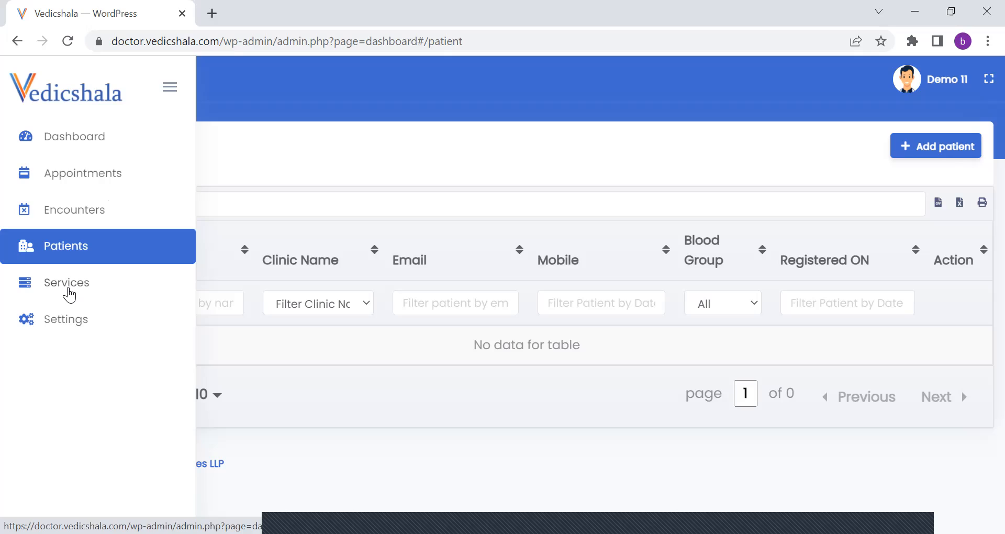
click(196, 307)
text(Bh)
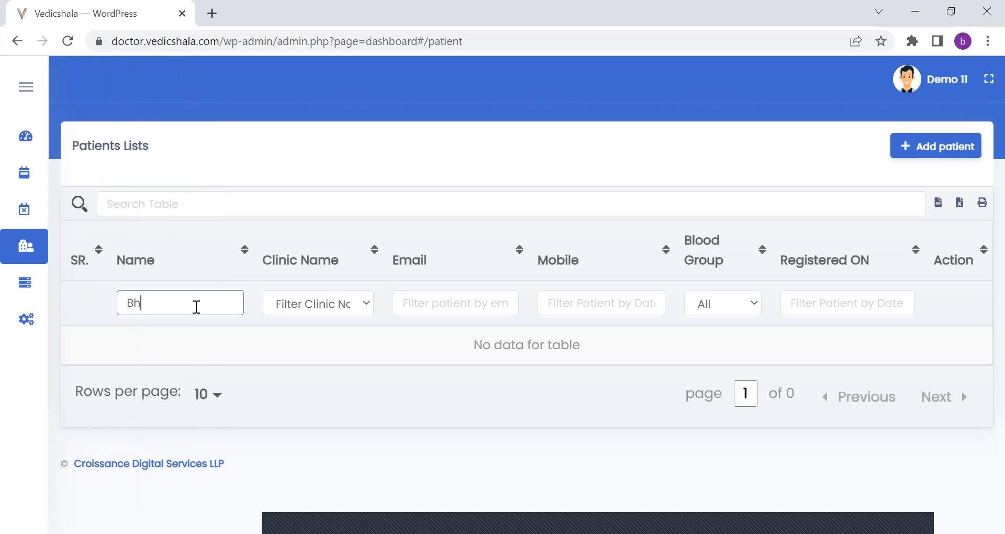
text(avy)
click(357, 341)
click(335, 311)
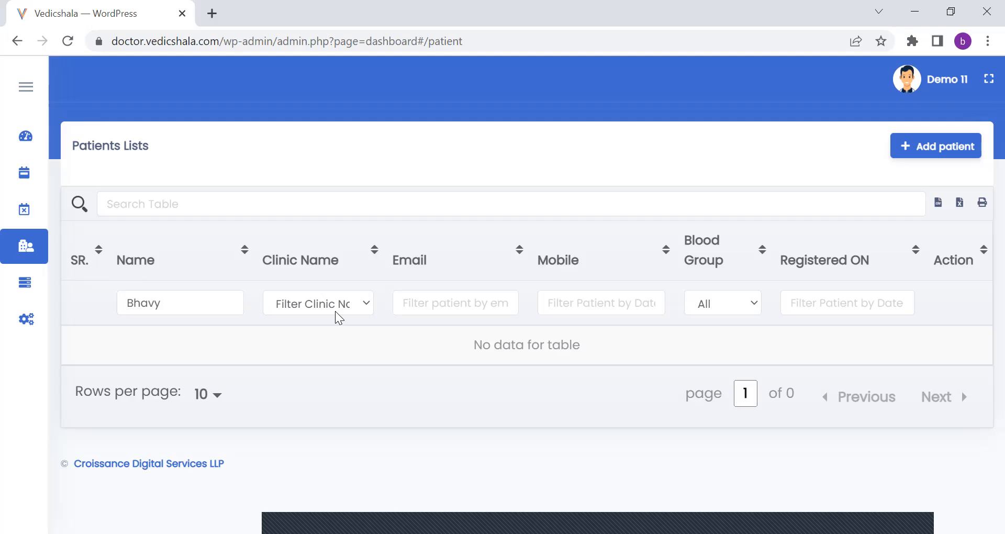
click(360, 303)
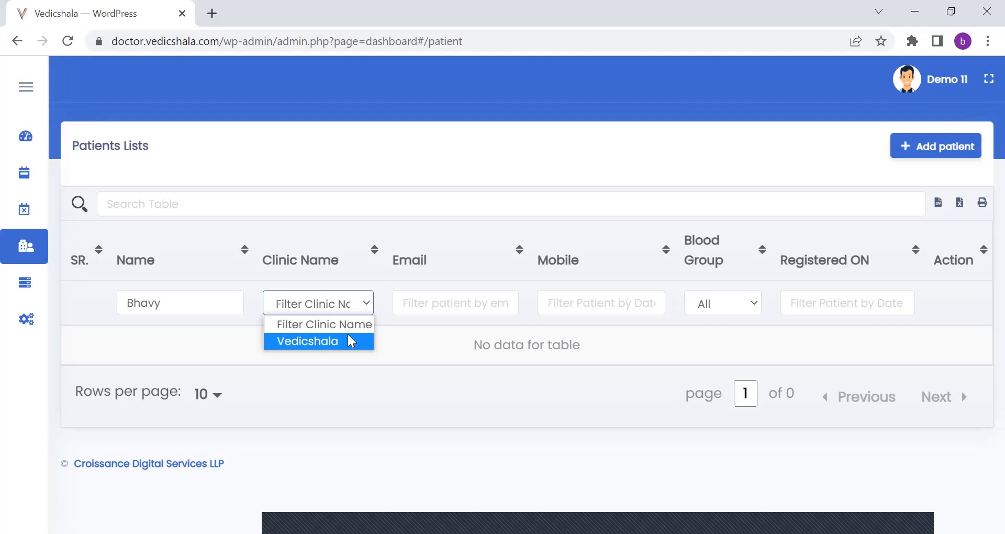
click(348, 341)
Clear the patient name filter in the patients list.
click(212, 293)
key(BackSpace)
key(BackSpace)
key(BackSpace)
key(BackSpace)
key(BackSpace)
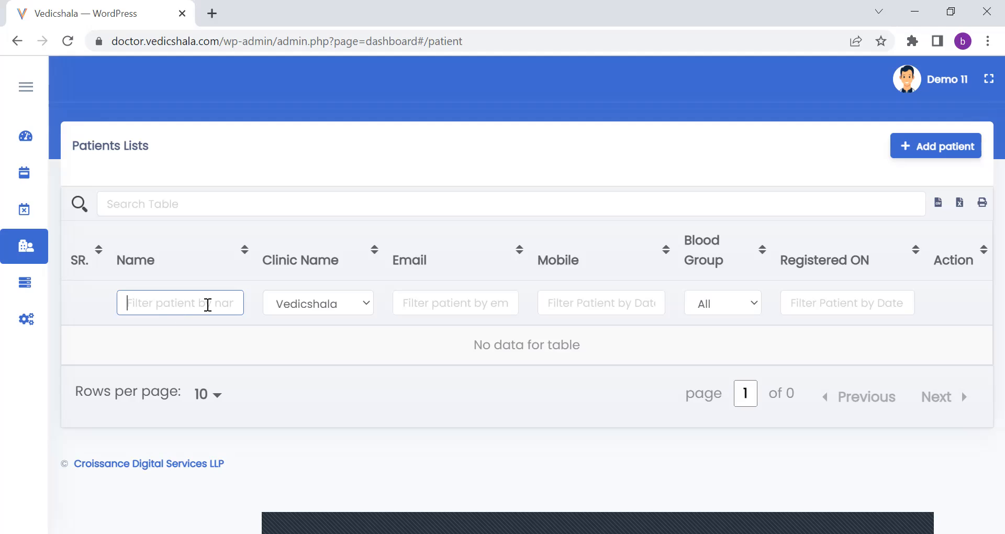
Open the form for adding a patient and review its basic details and other details fields.
click(369, 303)
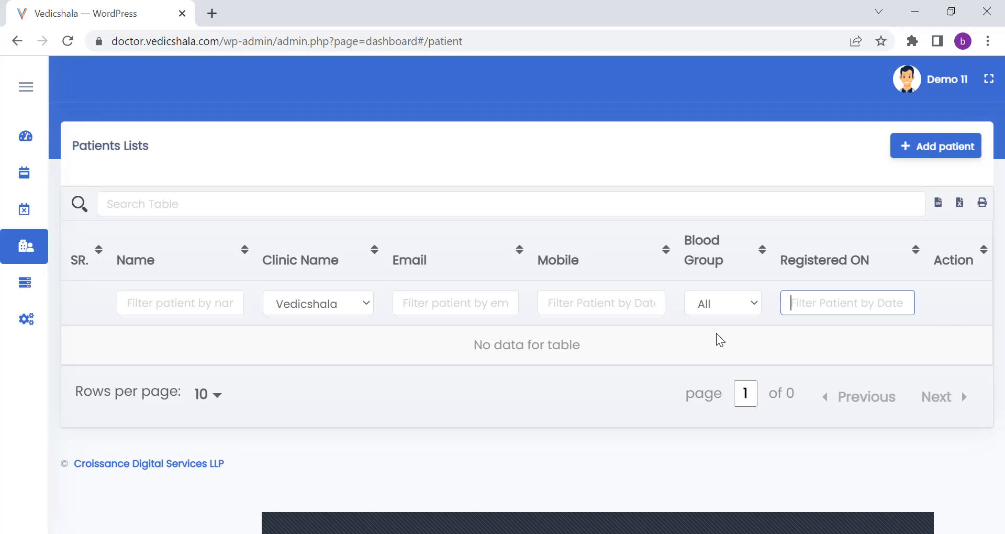
click(950, 149)
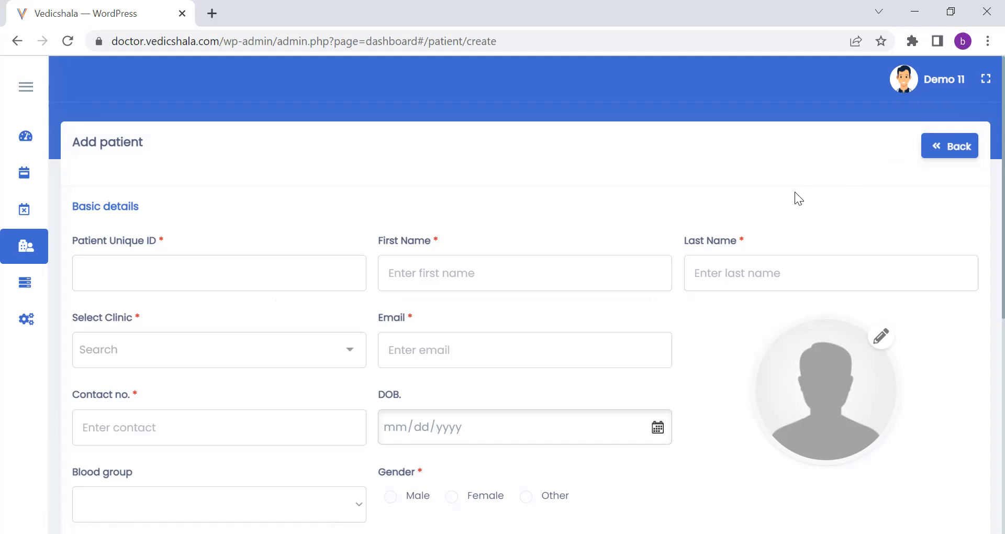
scroll(980, 238, down, 3)
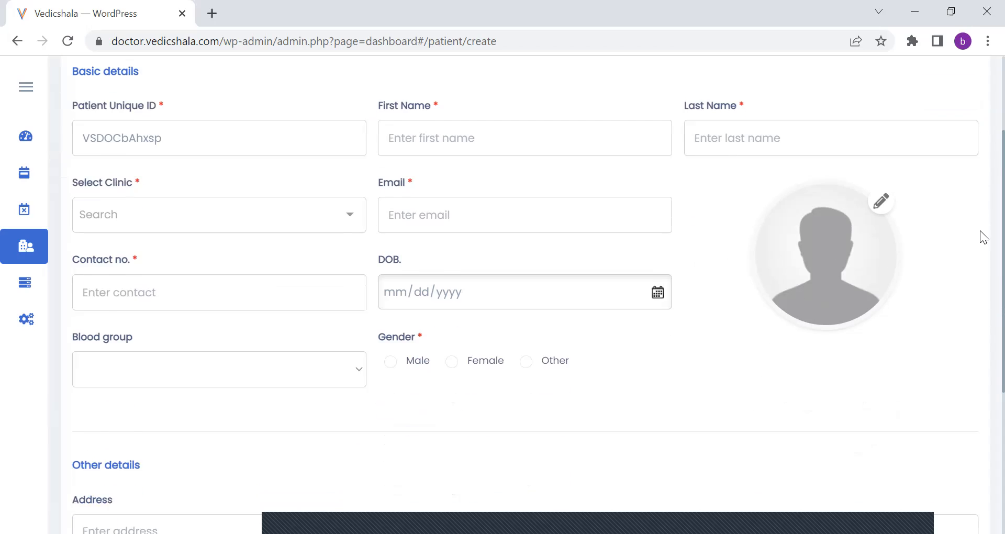
scroll(981, 238, down, 4)
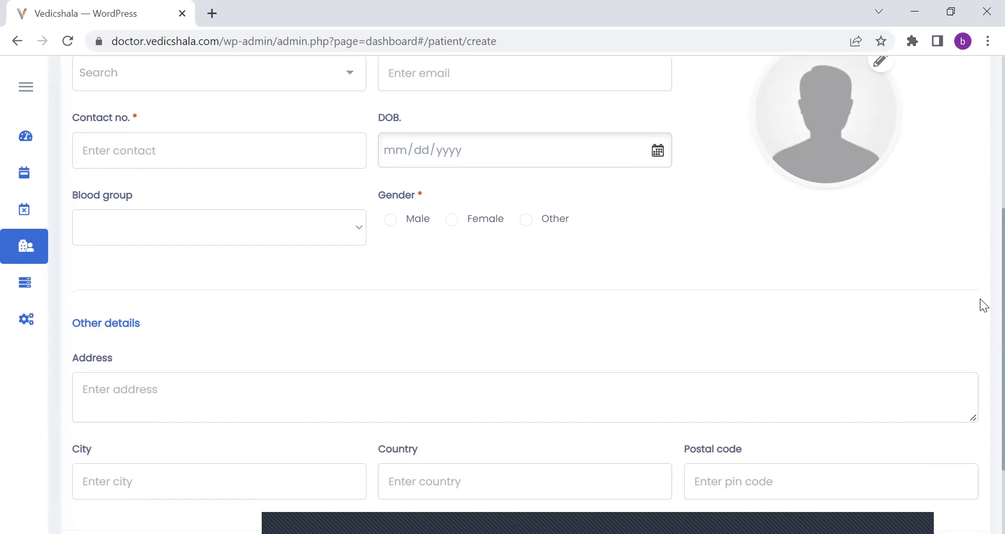
scroll(980, 358, up, 6)
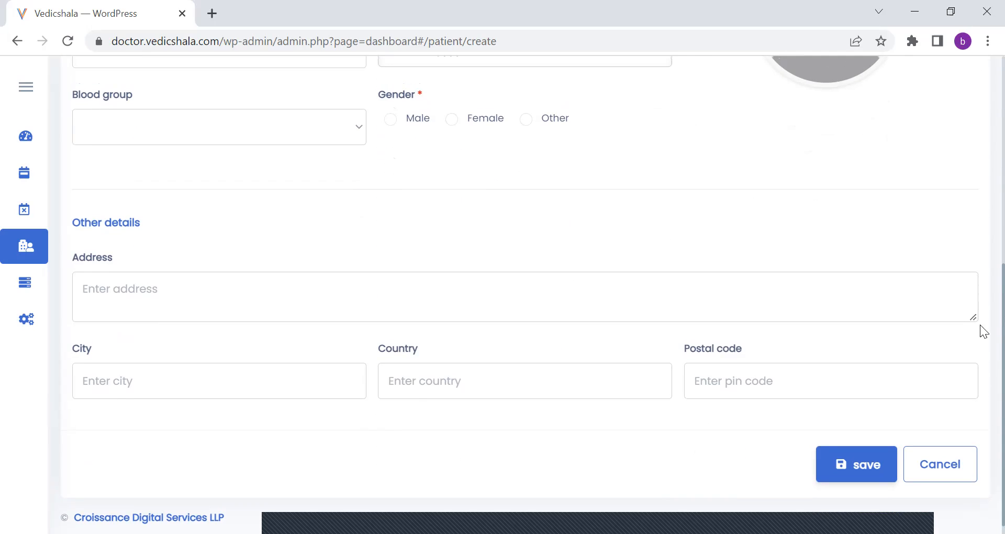
scroll(980, 112, up, 2)
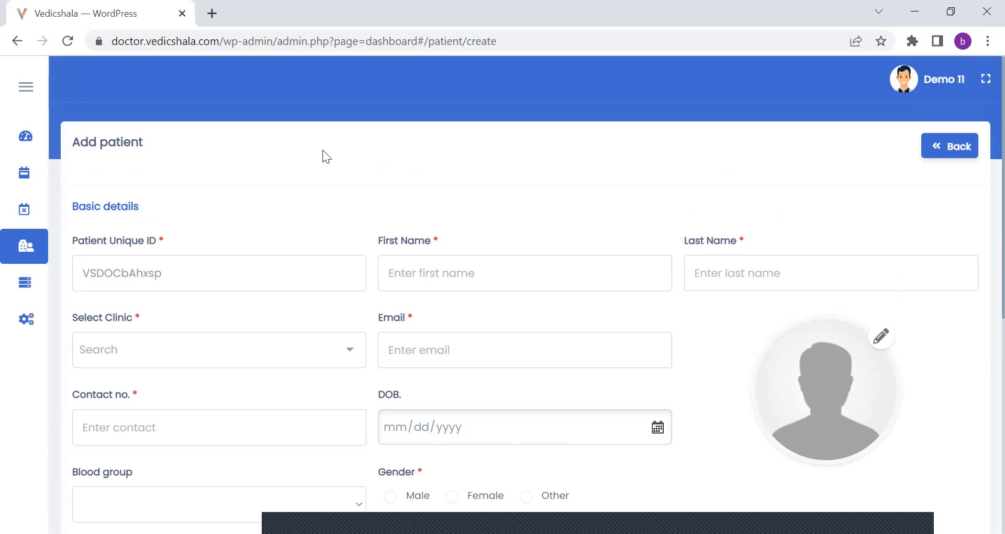
Open the encounter dashboard of the patient encounter listed for Vedicshala and review its clinical details and prescription.
mouse_move(32, 246)
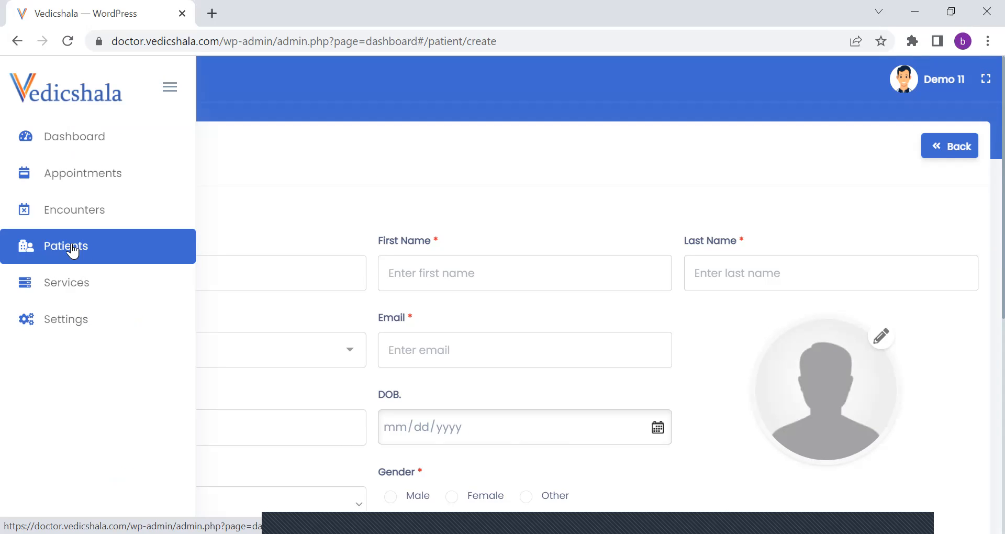
click(85, 210)
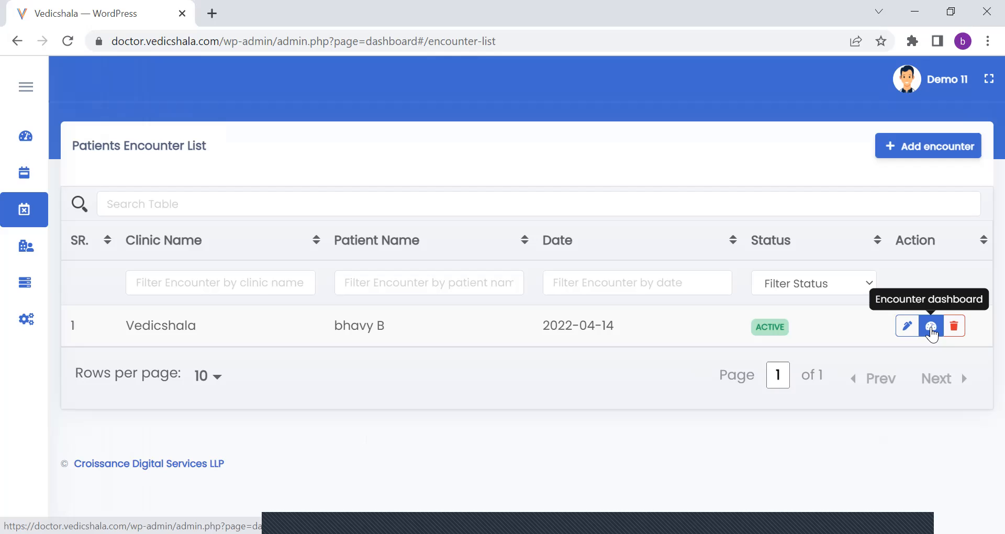
click(932, 327)
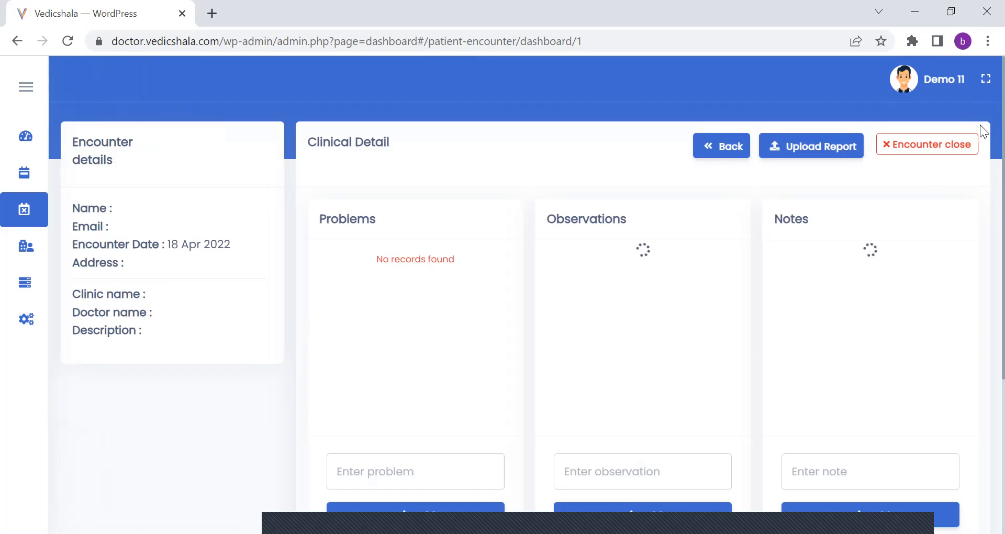
scroll(984, 318, down, 5)
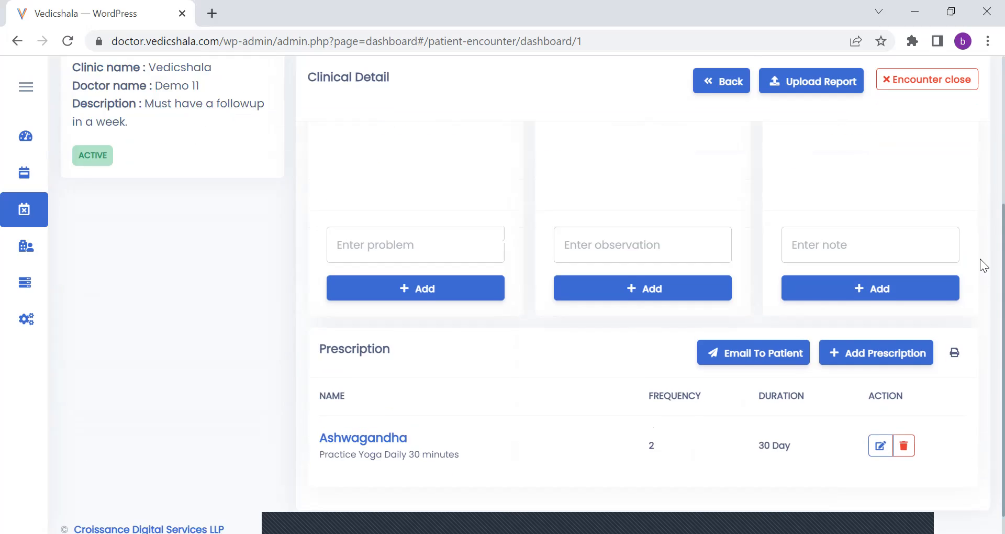
scroll(981, 236, up, 4)
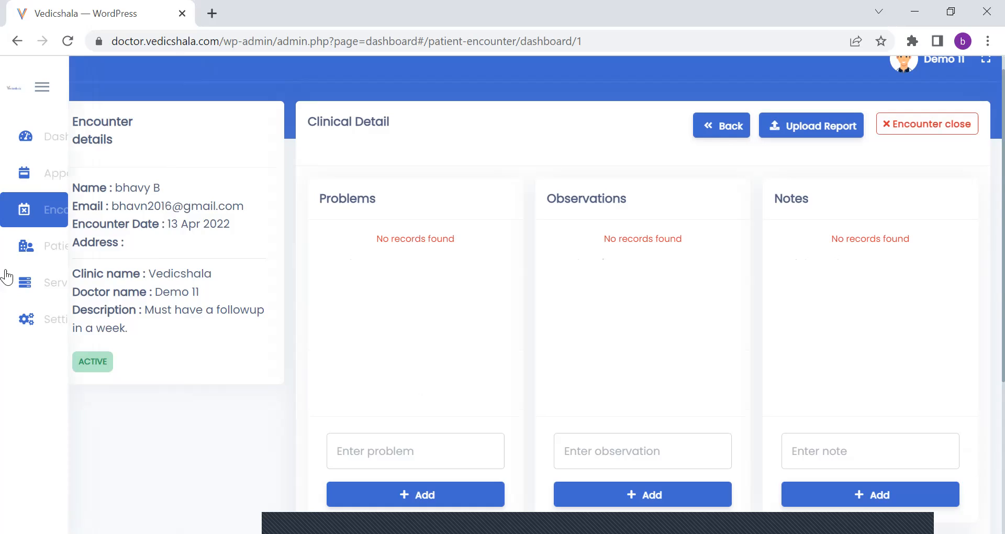
Open the services list, start adding a service and check the available service categories.
click(55, 288)
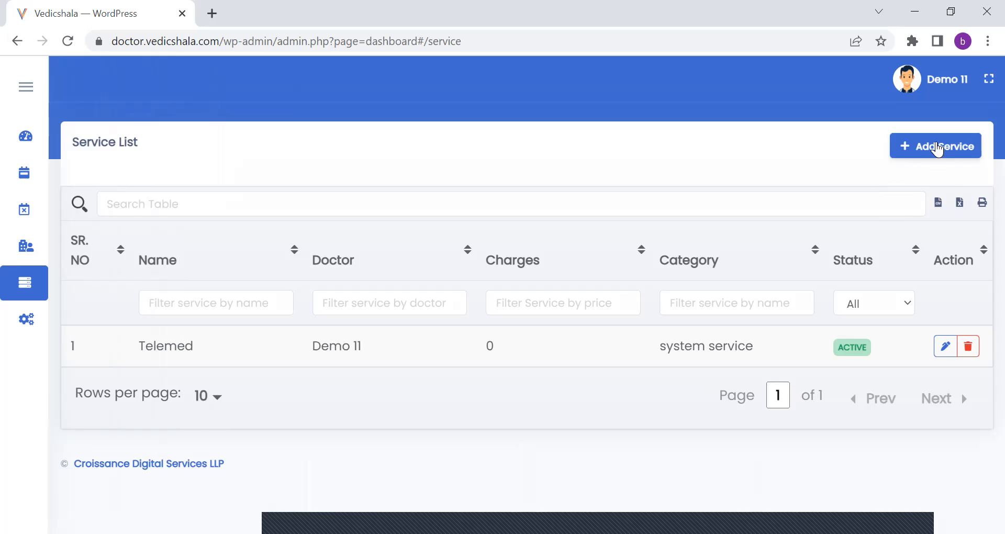
click(937, 148)
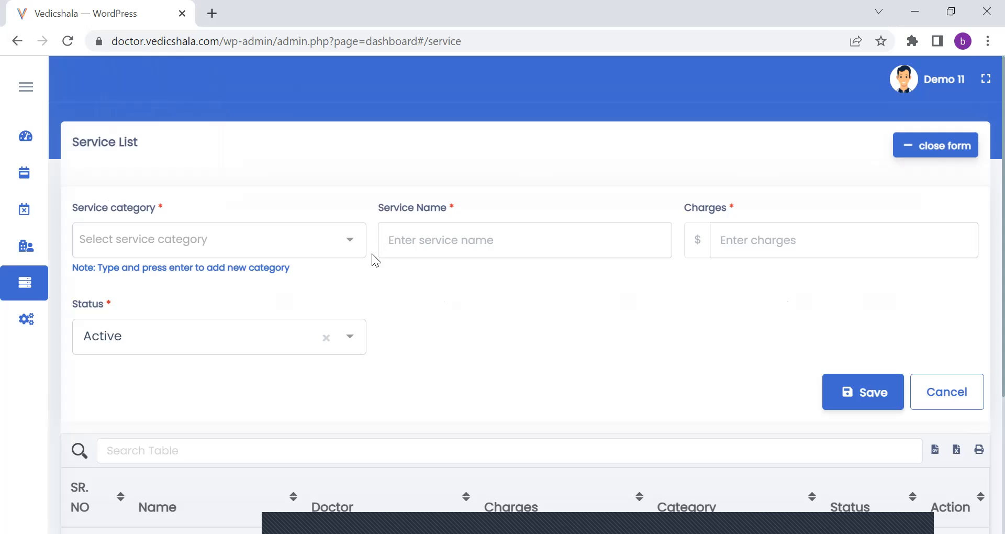
click(356, 244)
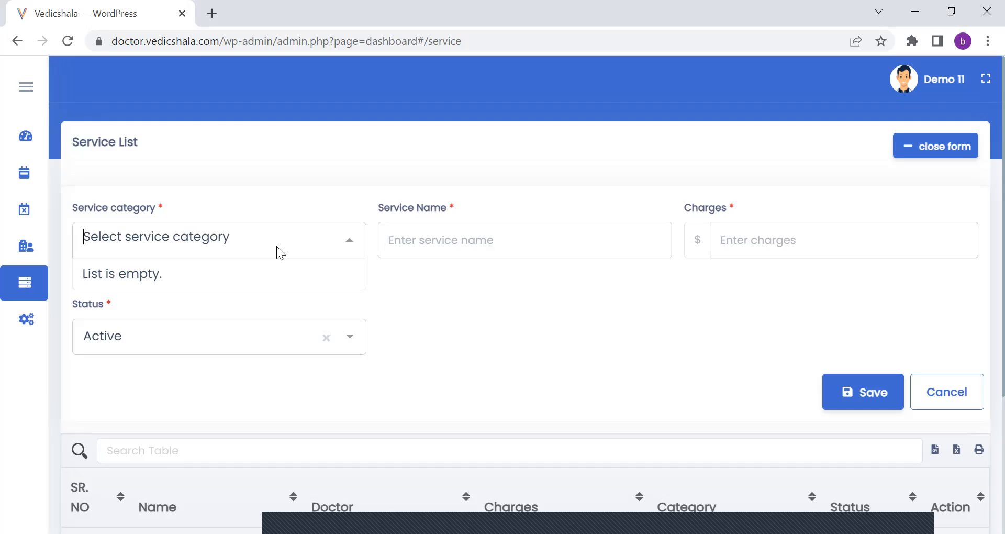
click(260, 243)
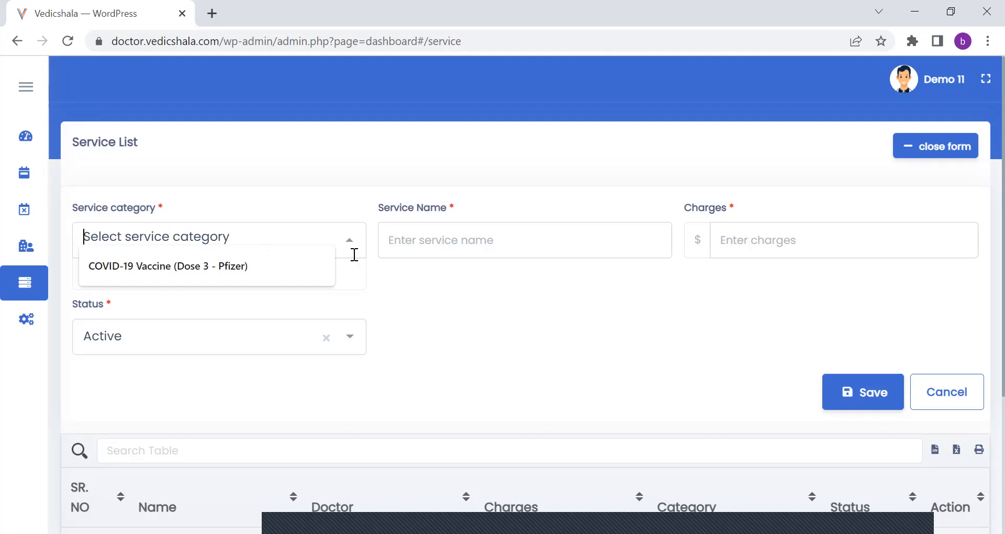
click(411, 308)
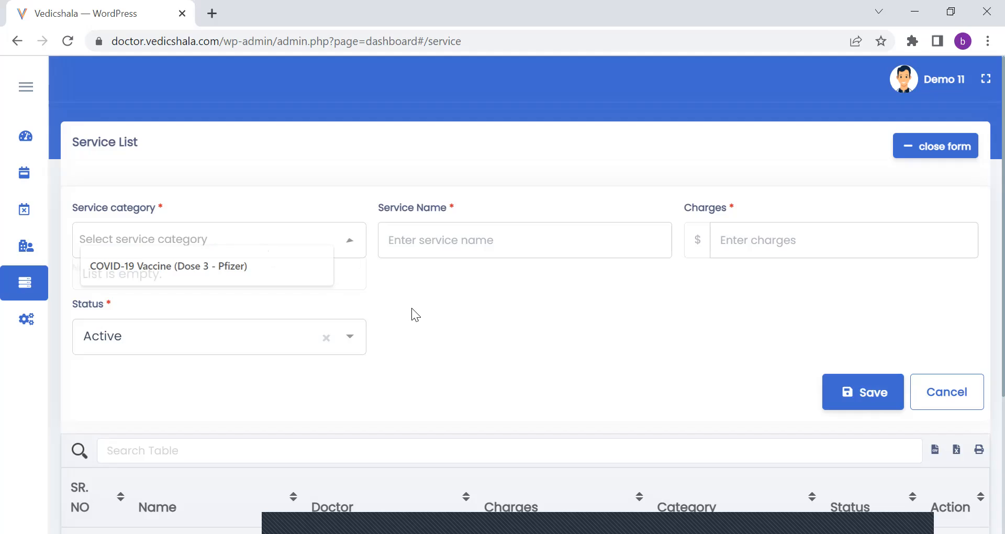
Try to add "Skin Disorders" as a new service category, and return to the service list.
click(246, 243)
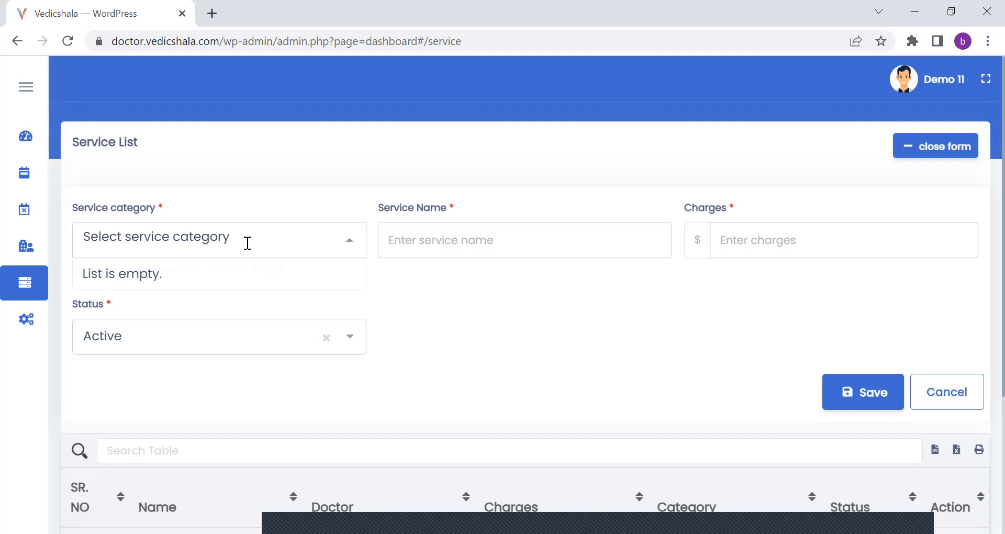
text(Skin)
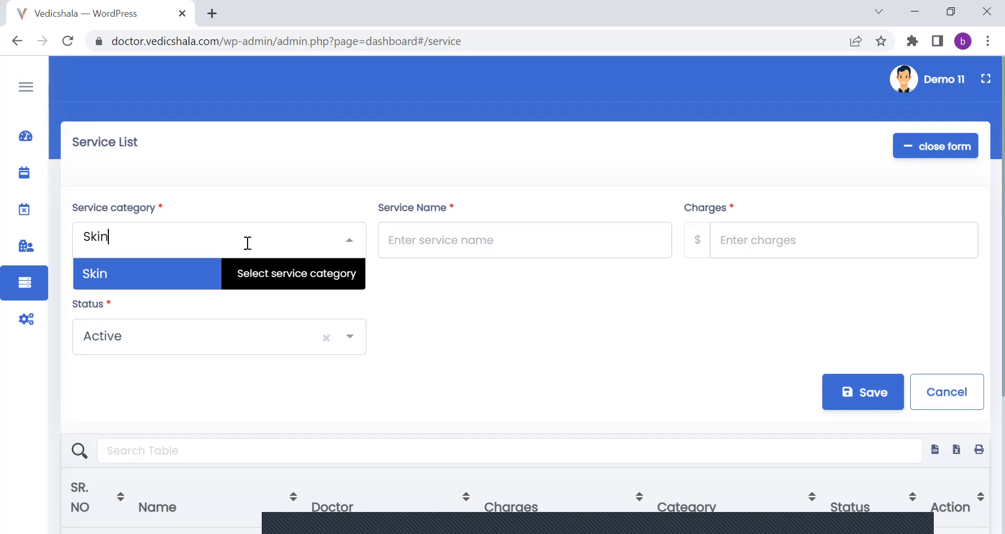
text( Disorders)
key(Return)
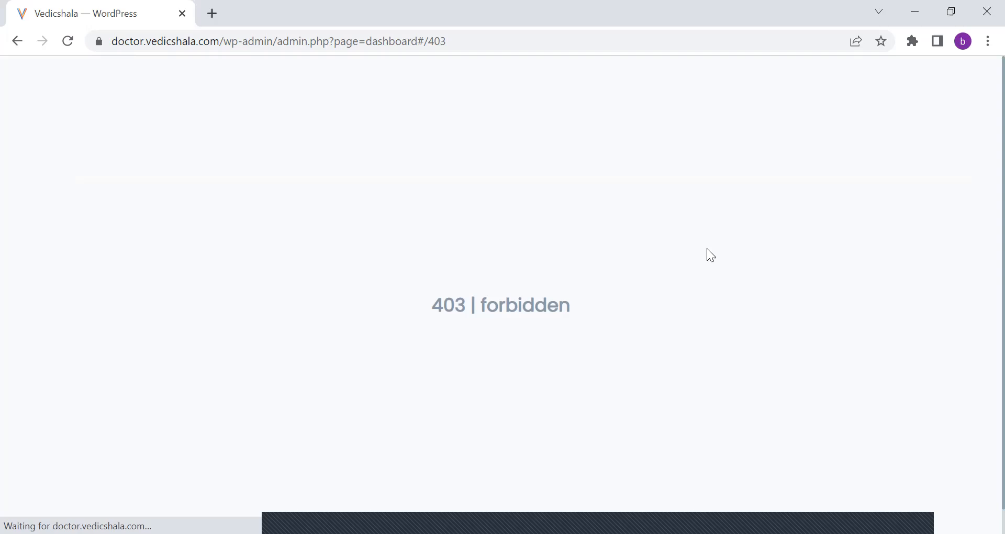
click(950, 108)
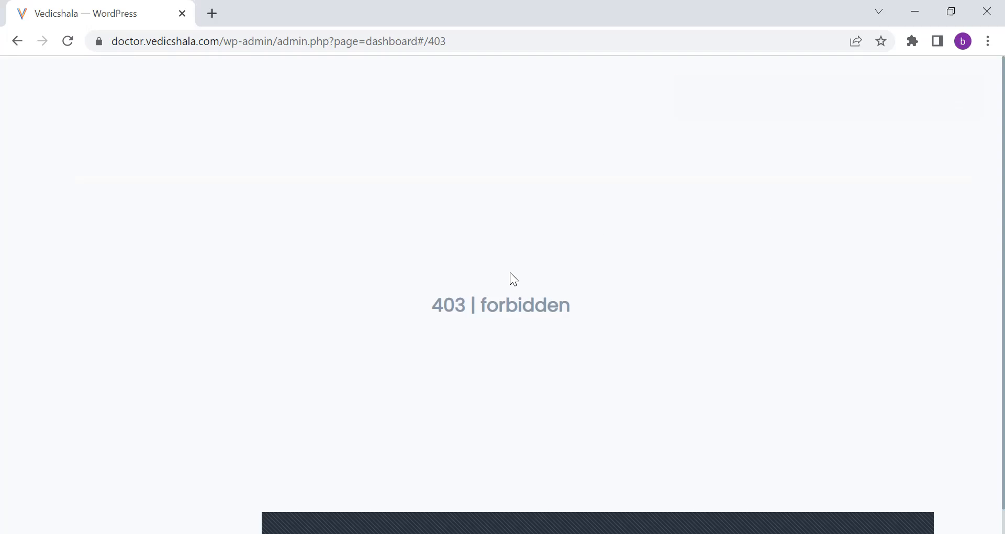
click(18, 41)
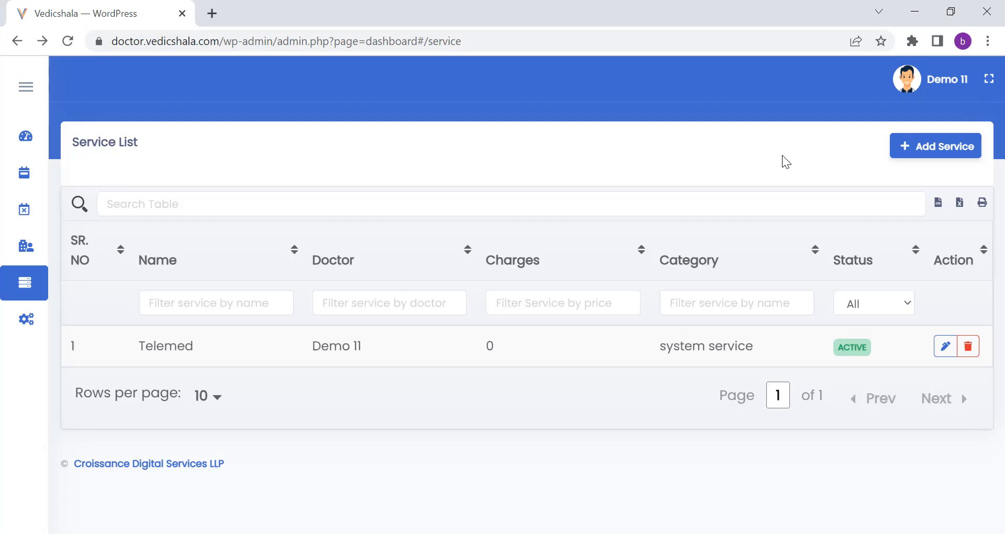
Start a new service and enter "Initial Consultation" as its service name.
click(937, 147)
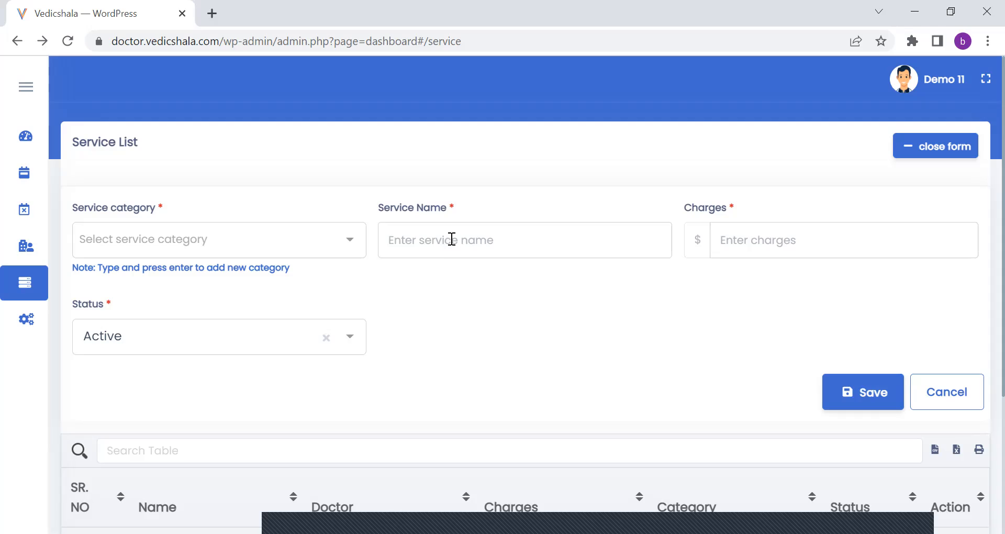
click(586, 240)
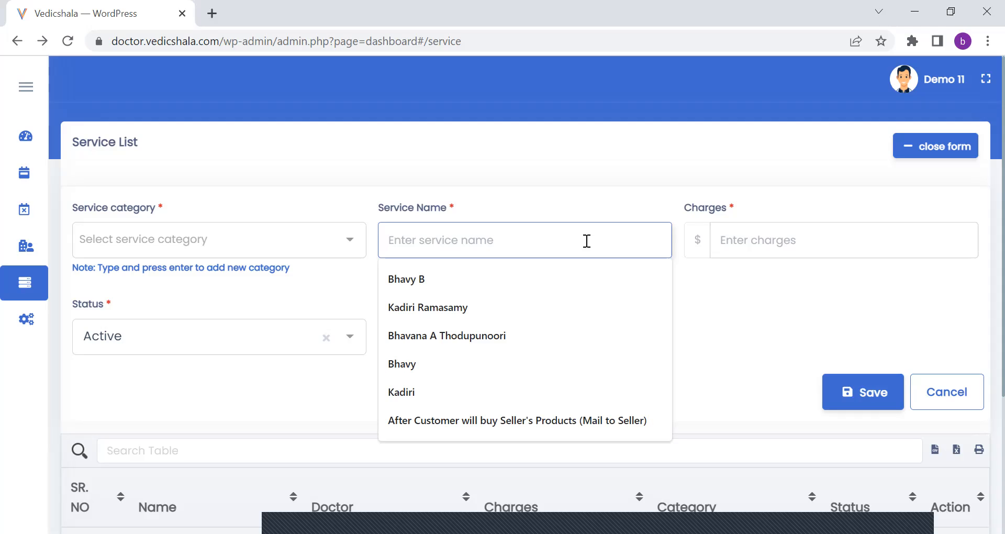
click(585, 209)
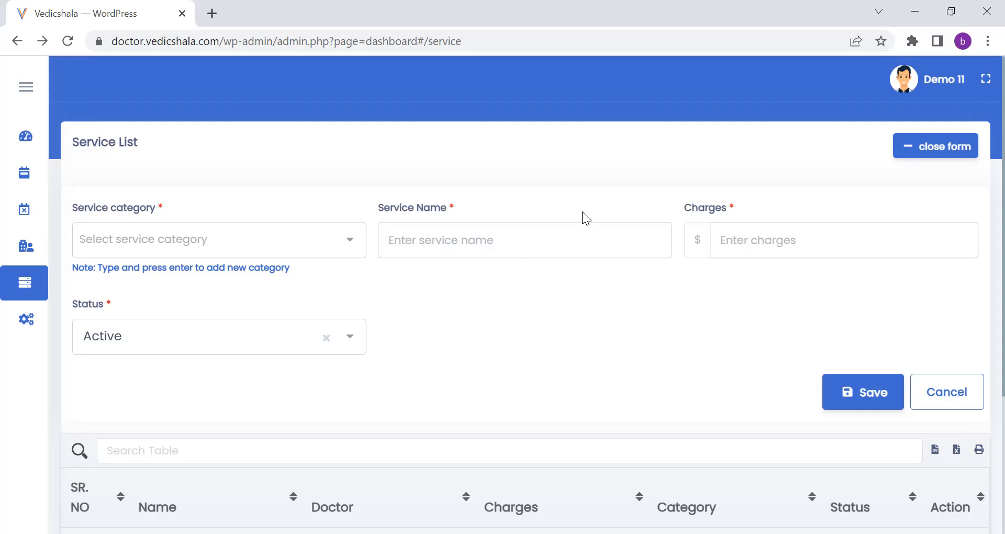
click(521, 245)
text(Initial)
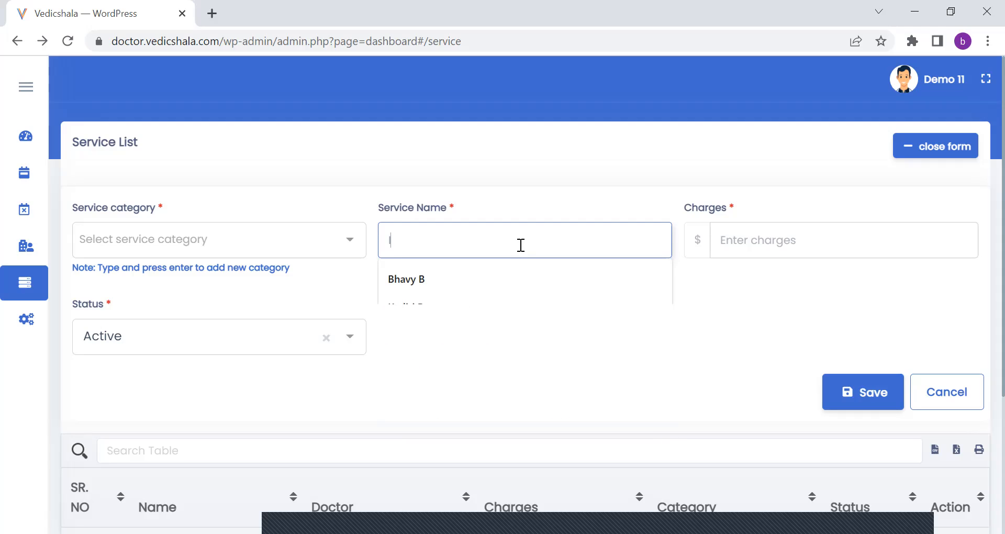
text( Consultation)
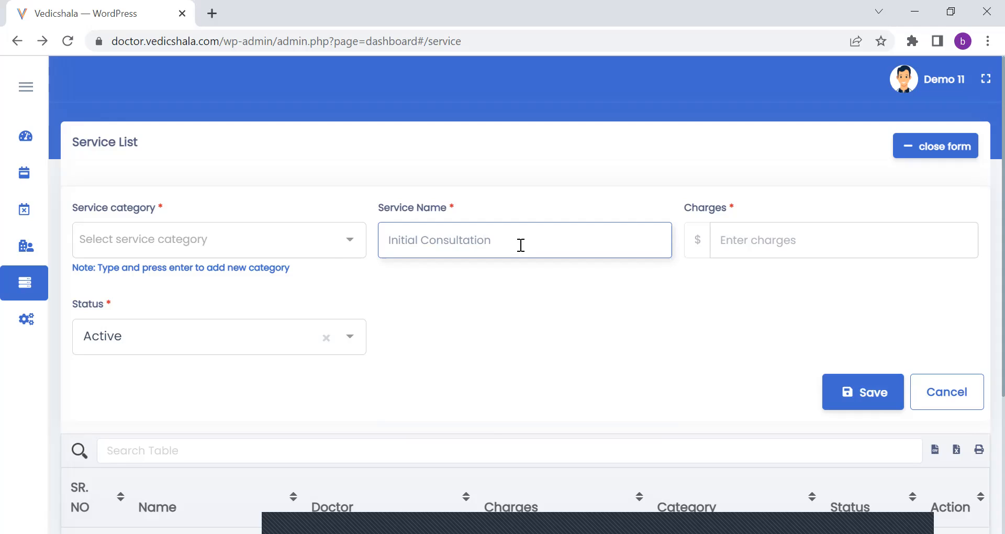
Try to set the service category to the suggested "COVID-19 Vaccine (Dose 3 - Pfizer)".
click(277, 237)
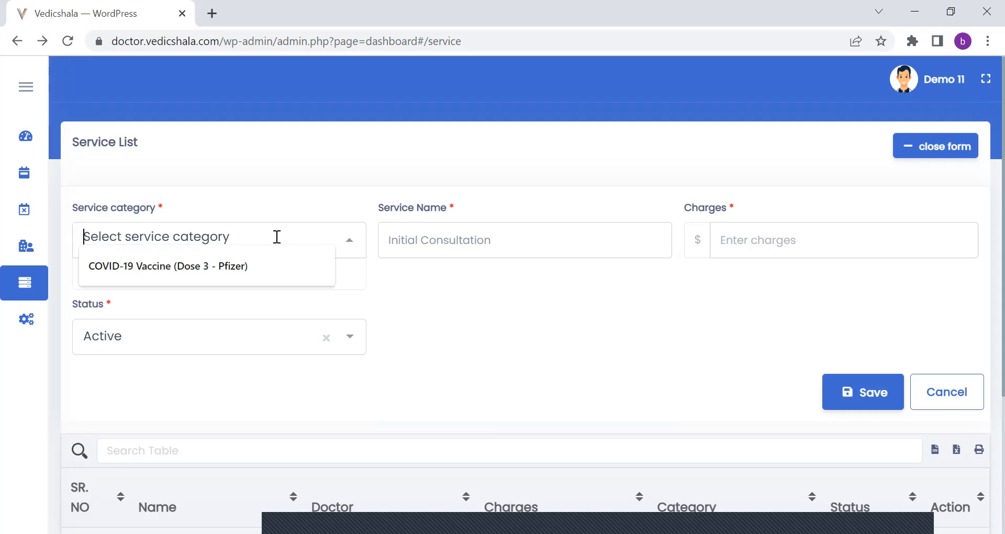
click(257, 261)
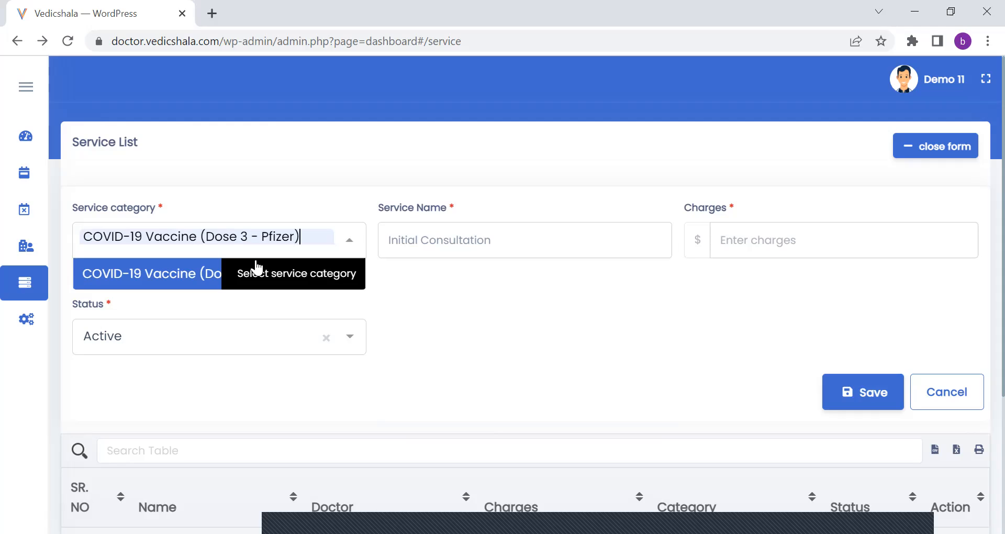
click(500, 286)
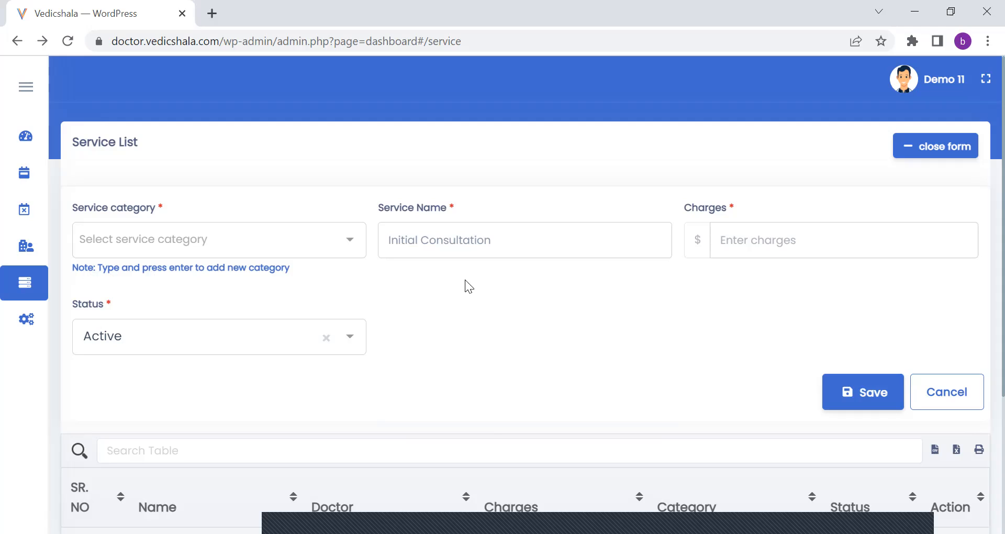
click(195, 237)
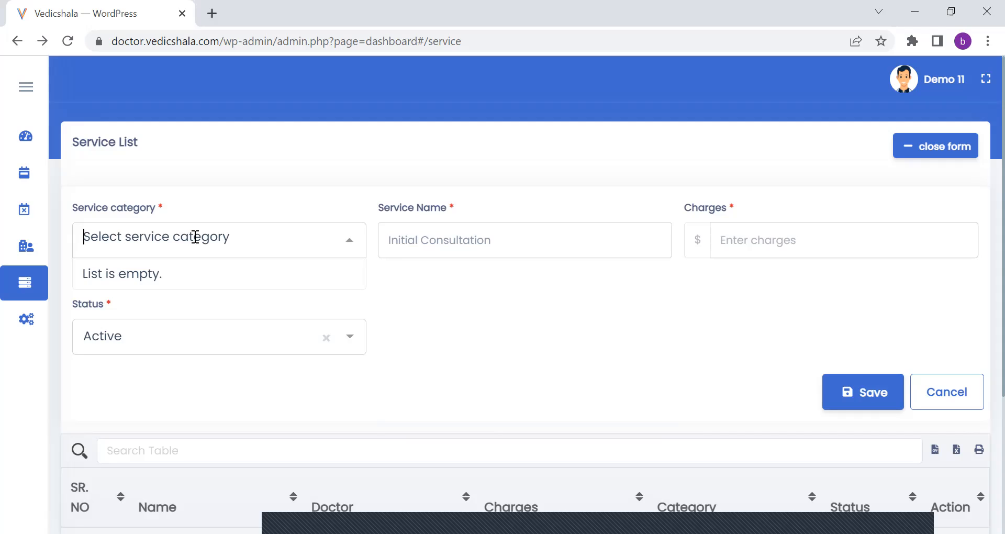
click(446, 302)
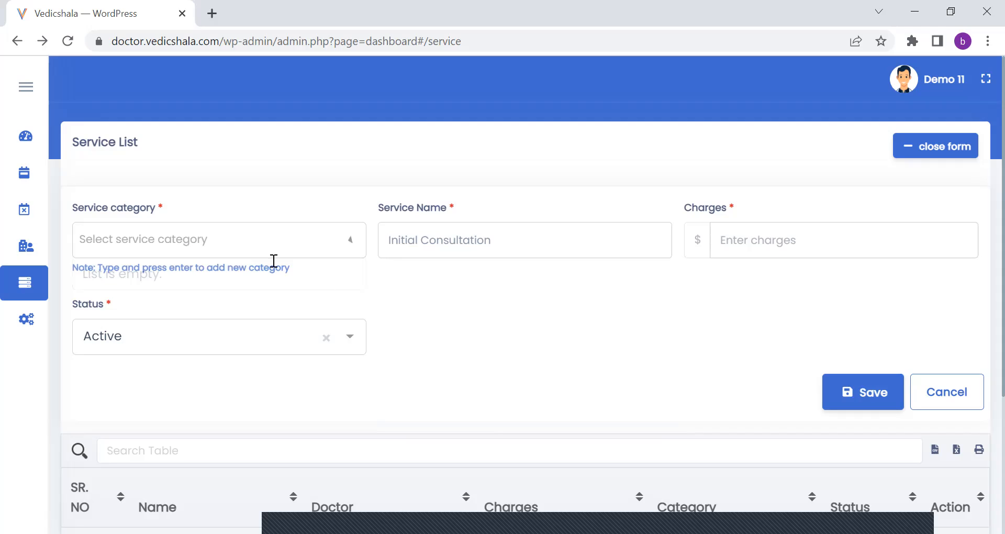
Try to add "Asthma" as a new service category for the Initial Consultation service.
click(171, 240)
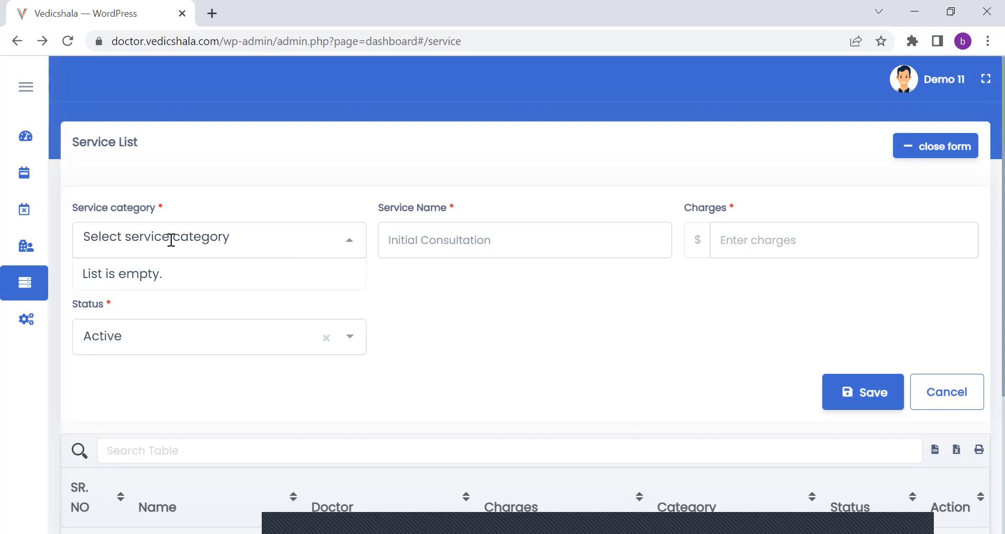
text(Asthma)
key(Return)
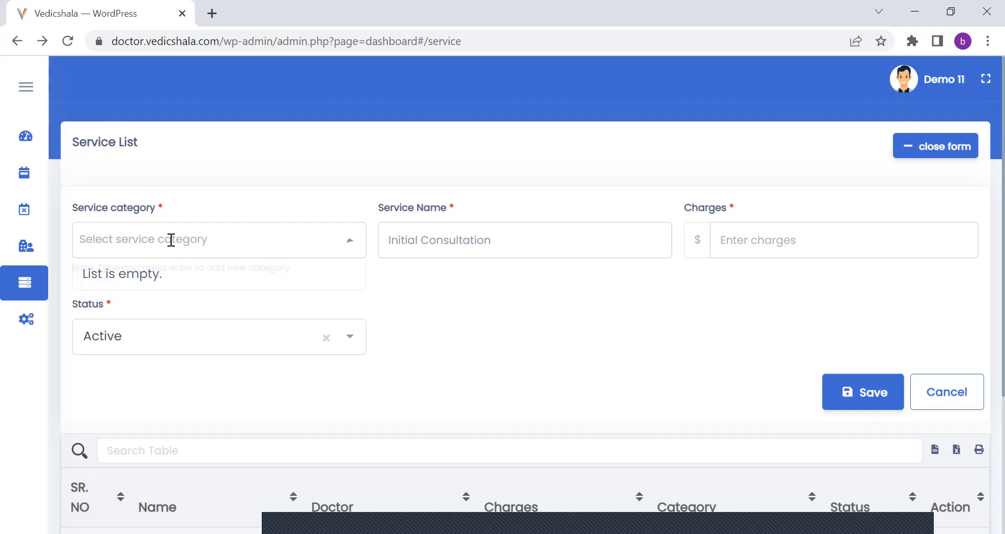
Return to the service list and reopen a blank form for adding a service.
click(956, 106)
click(20, 42)
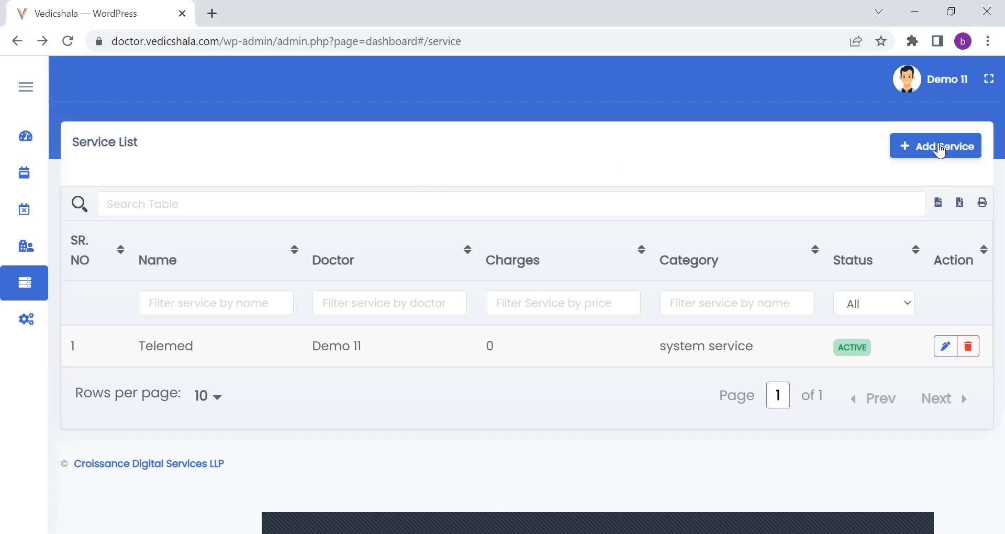
click(940, 150)
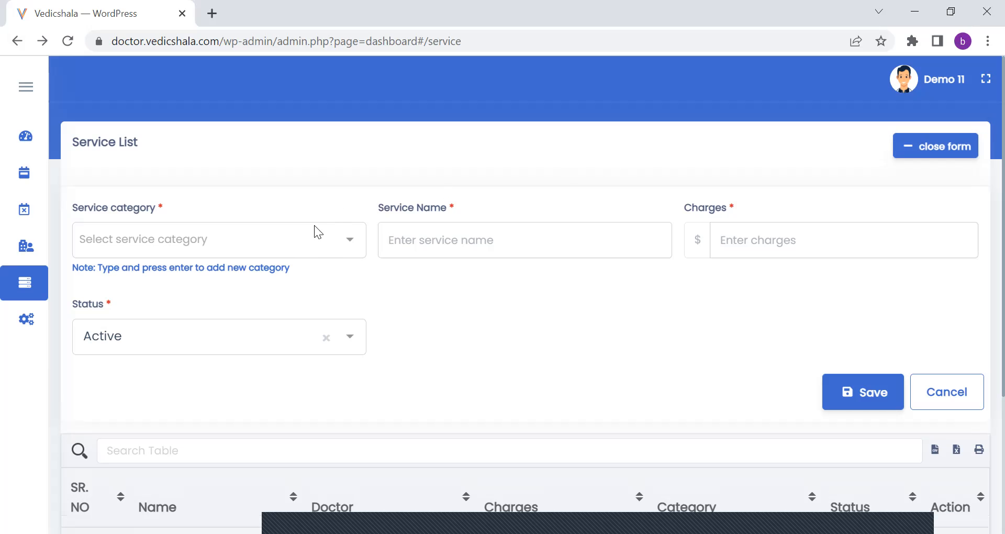
Examine the category, service name and charges fields of the blank service form.
click(316, 244)
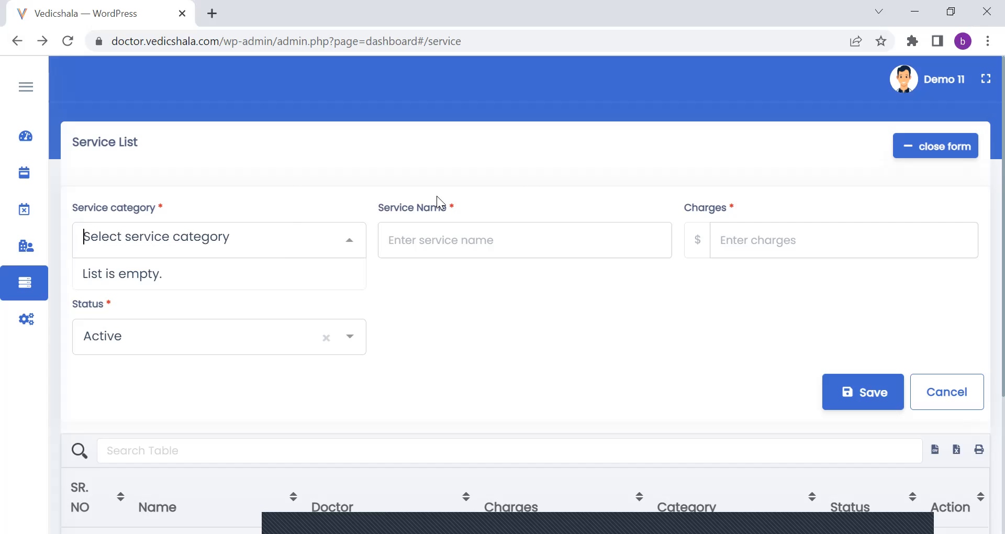
click(528, 186)
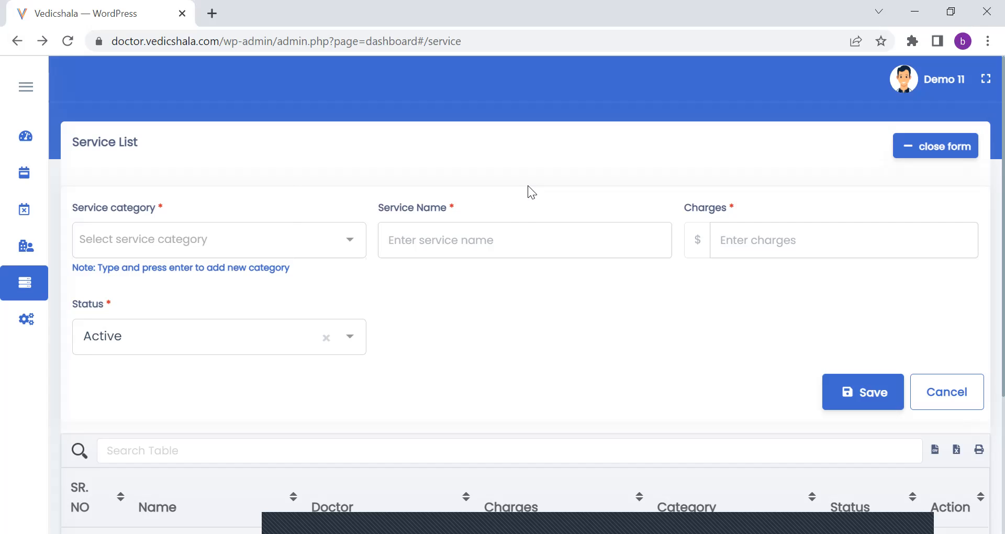
click(498, 238)
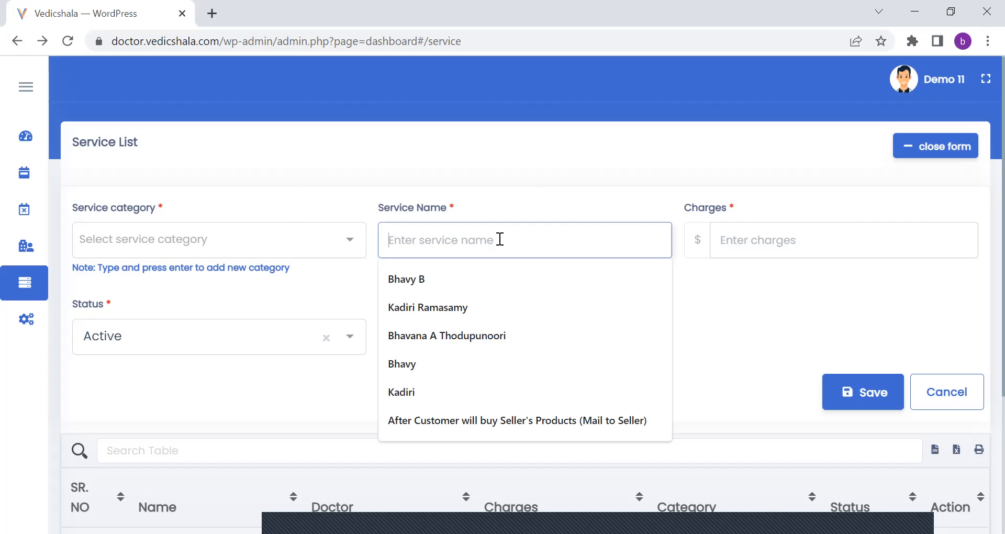
click(729, 333)
click(758, 244)
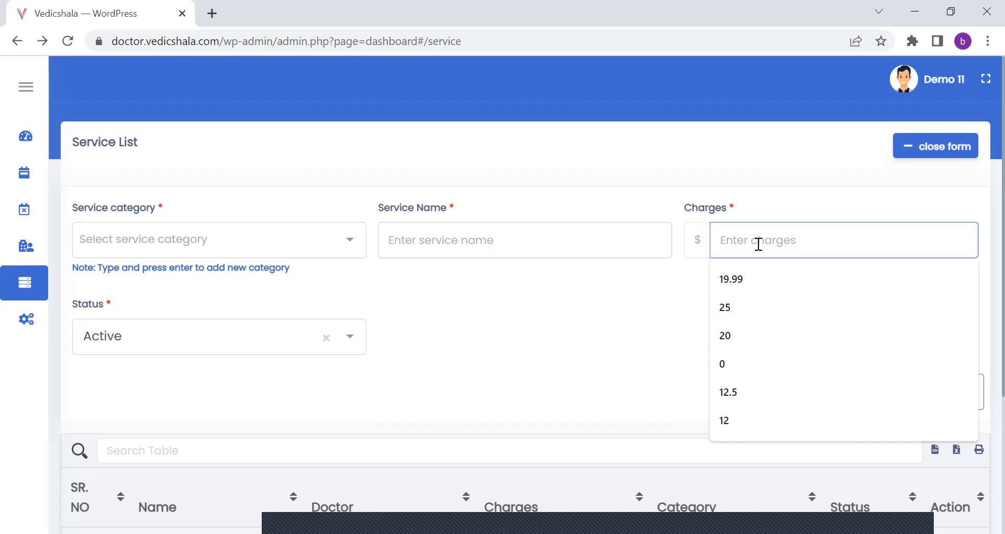
click(696, 240)
double_click(697, 239)
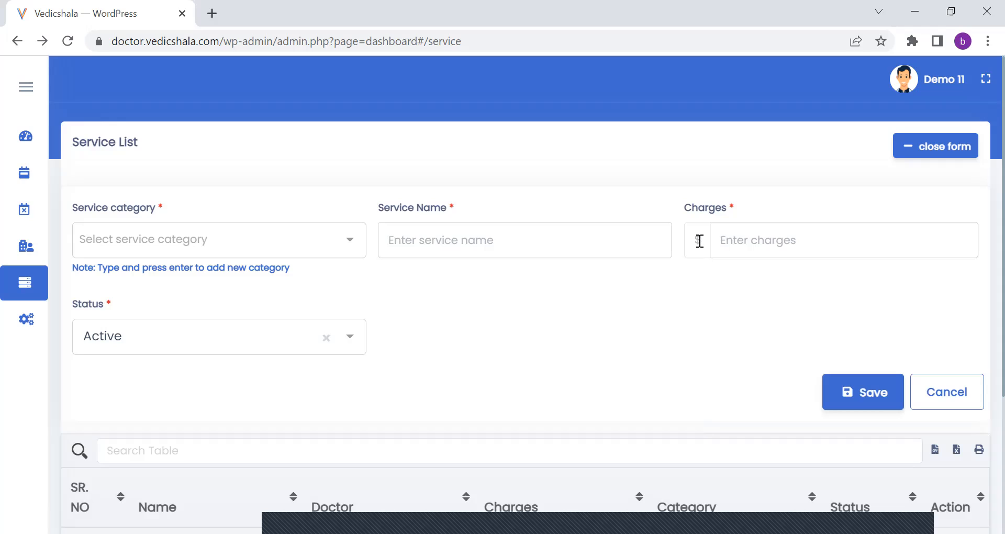
double_click(699, 240)
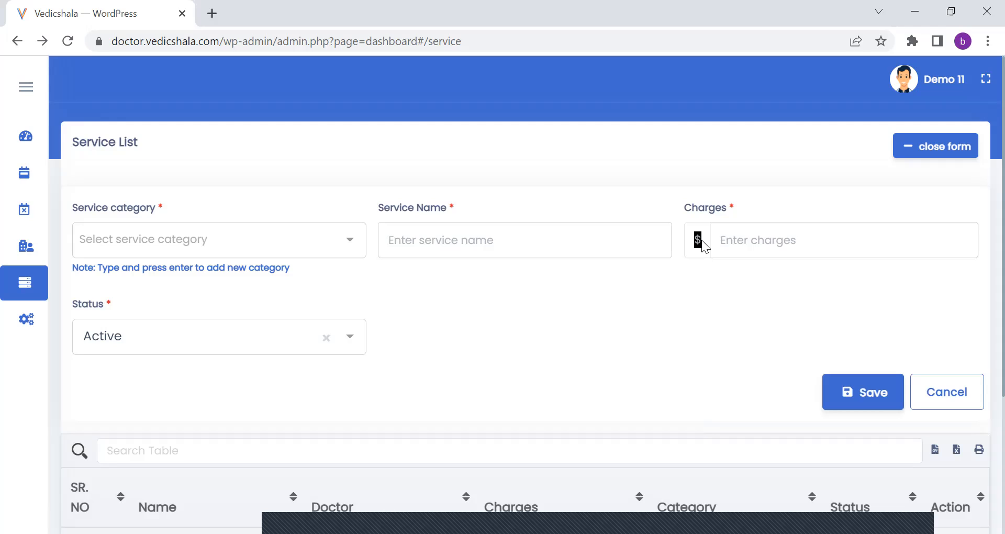
click(669, 191)
Check the available status options for the new service and cancel the form without saving.
scroll(984, 213, down, 2)
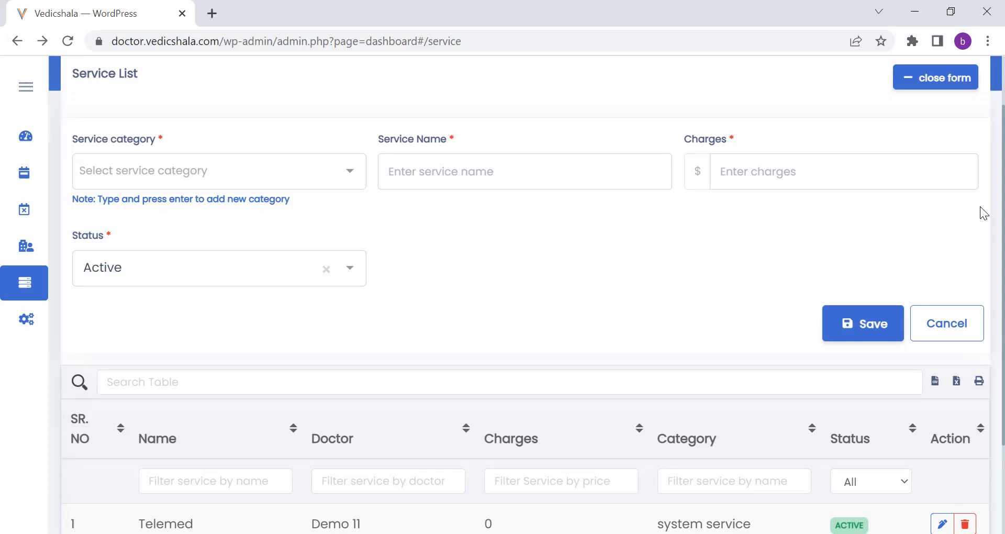
scroll(984, 225, down, 1)
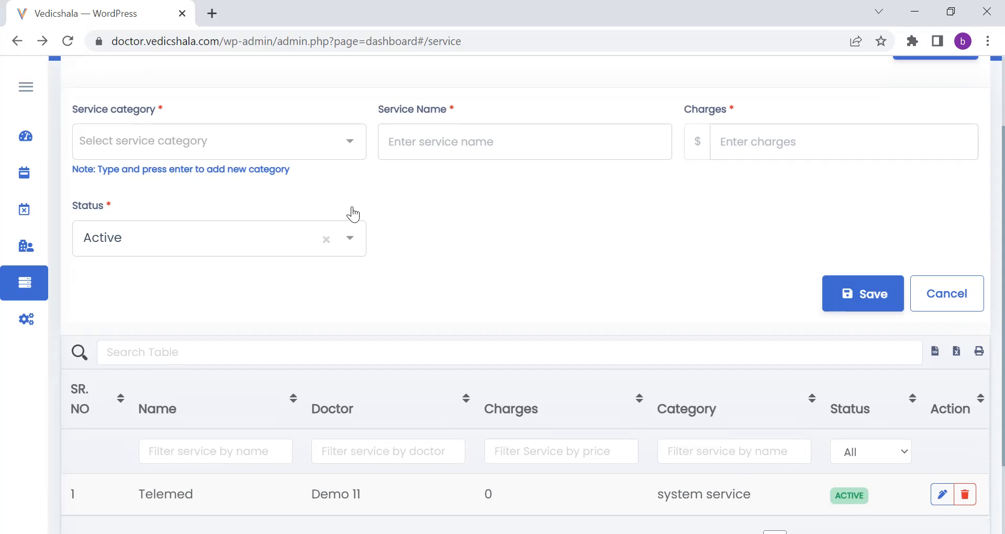
scroll(348, 209, down, 1)
click(352, 213)
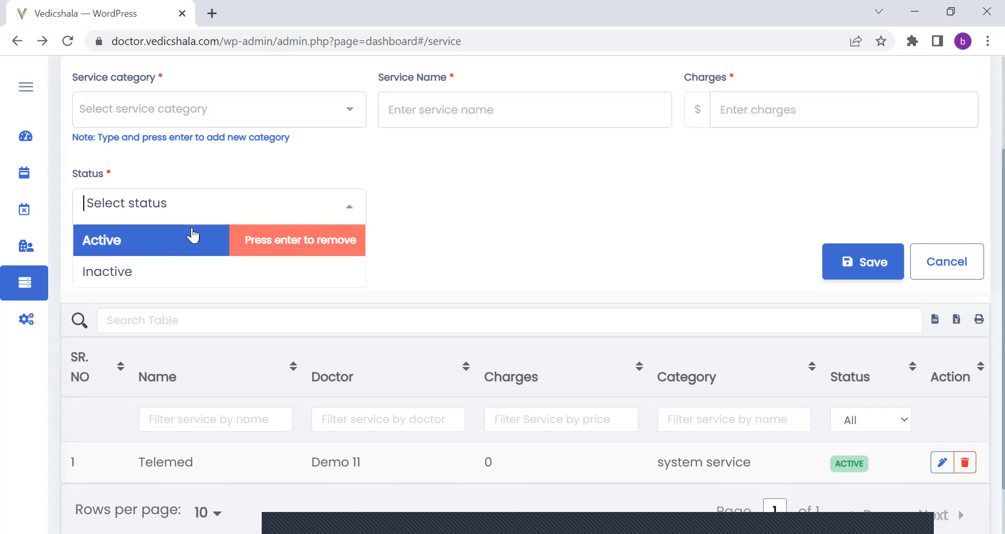
click(443, 190)
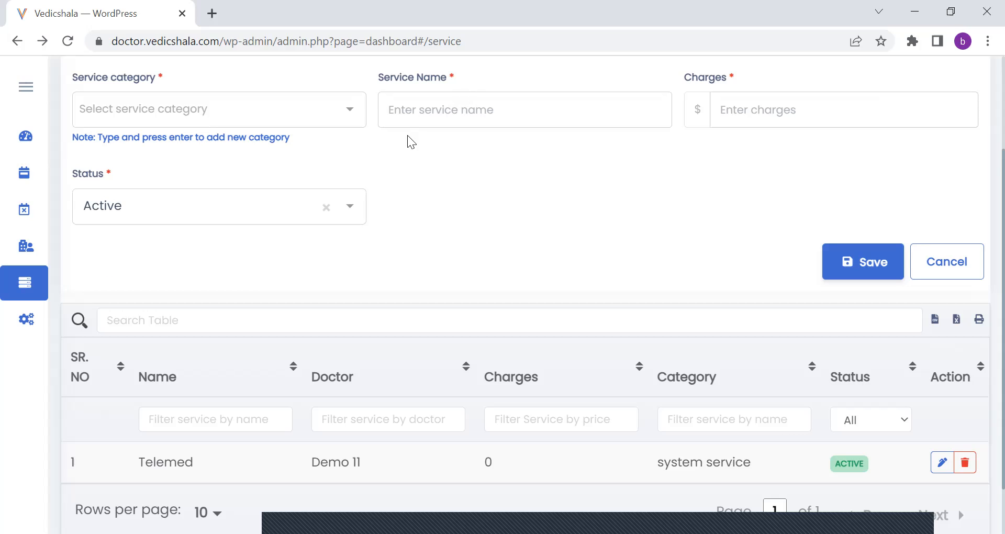
click(353, 210)
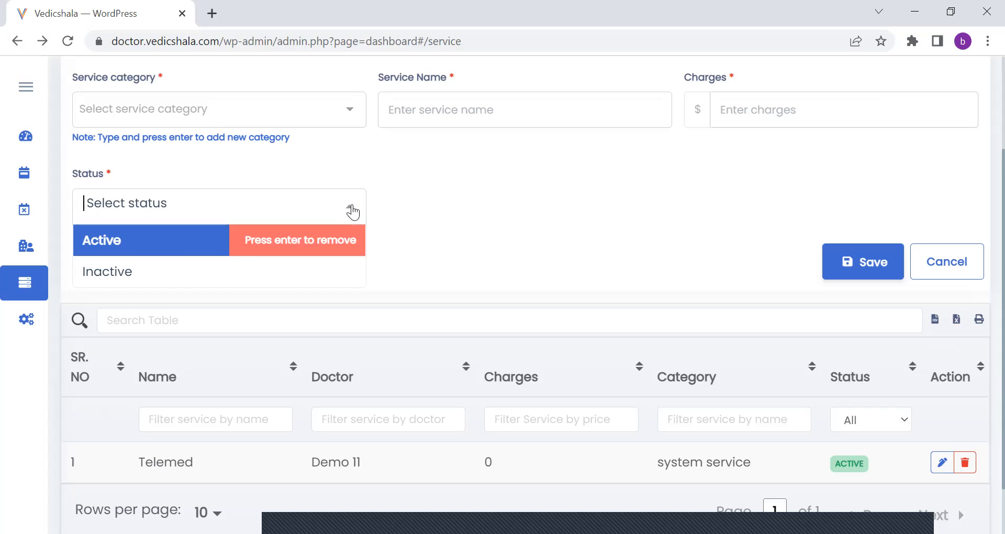
click(473, 200)
click(968, 258)
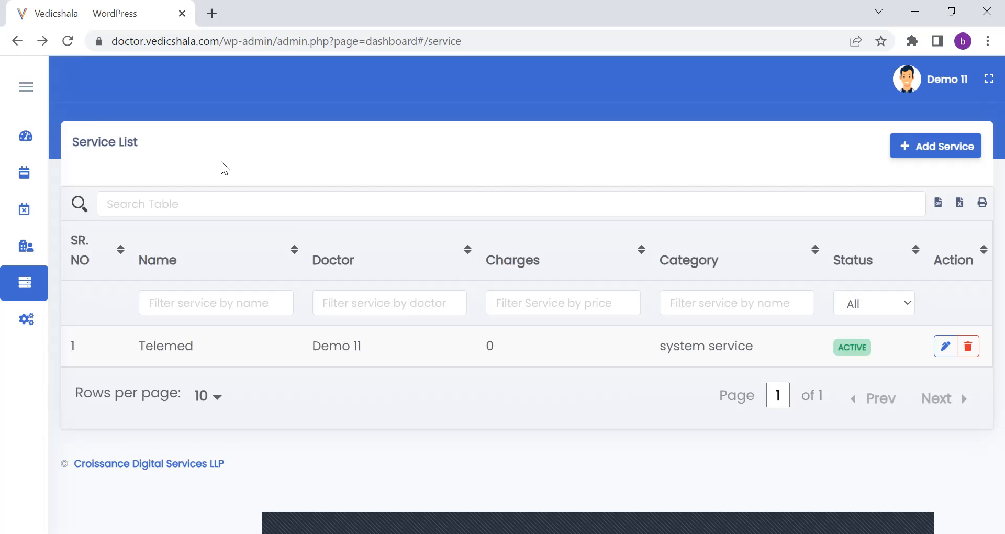
Go to the doctor sessions settings, review the session list and start a new doctor session.
mouse_move(53, 269)
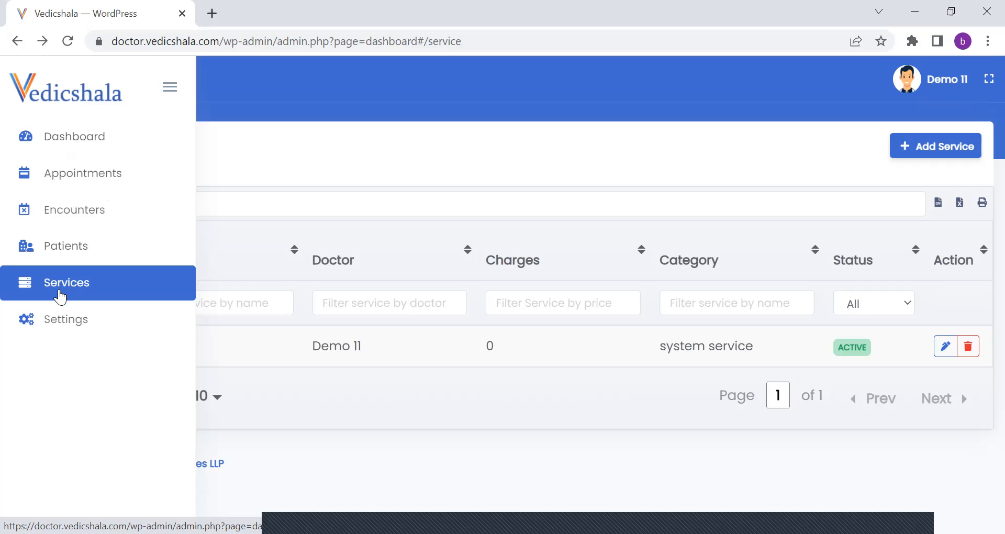
click(61, 321)
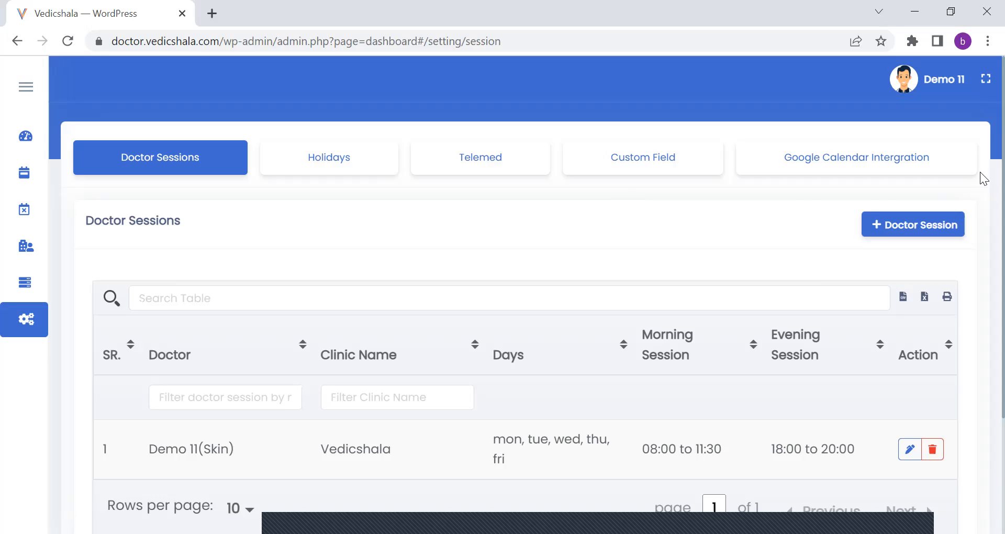
scroll(980, 189, down, 1)
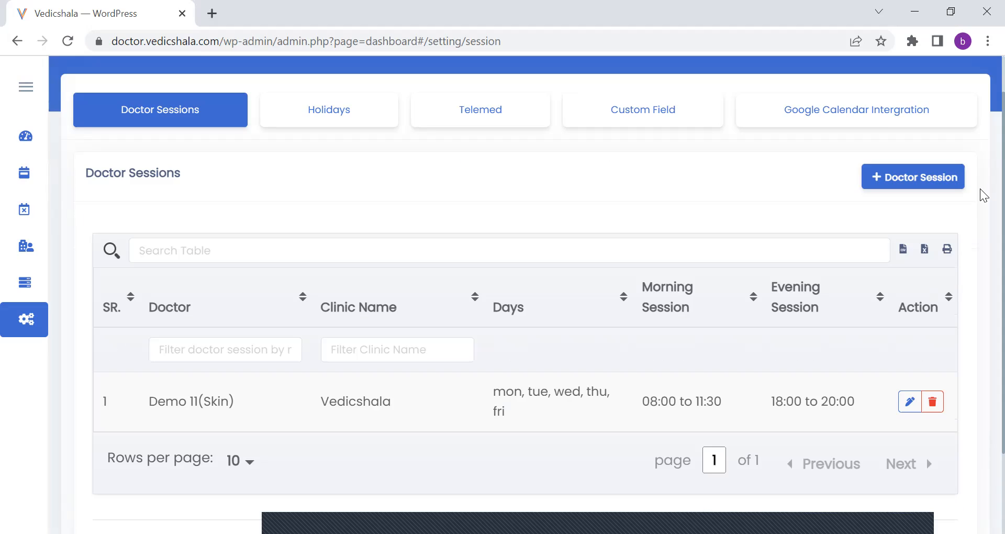
scroll(983, 196, down, 1)
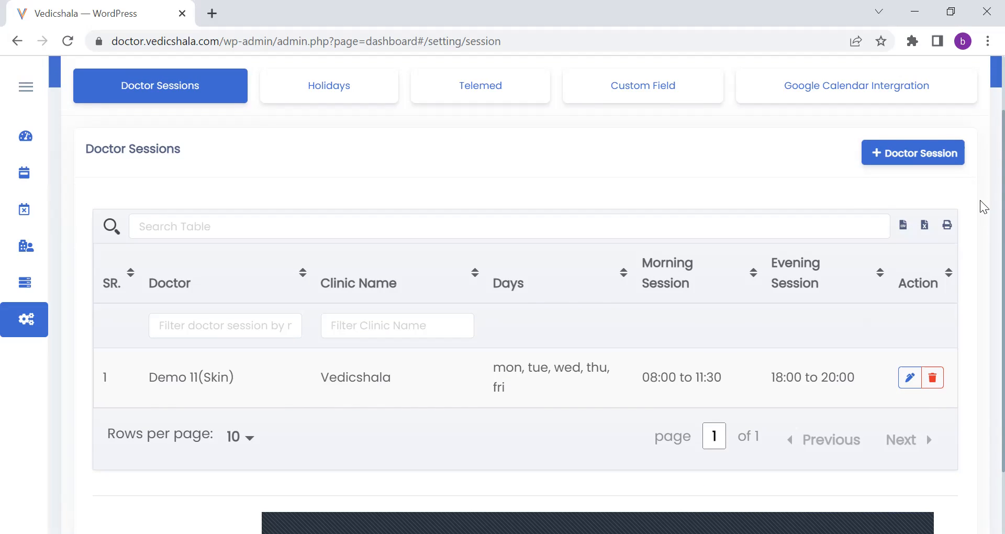
scroll(983, 202, up, 1)
scroll(984, 199, up, 1)
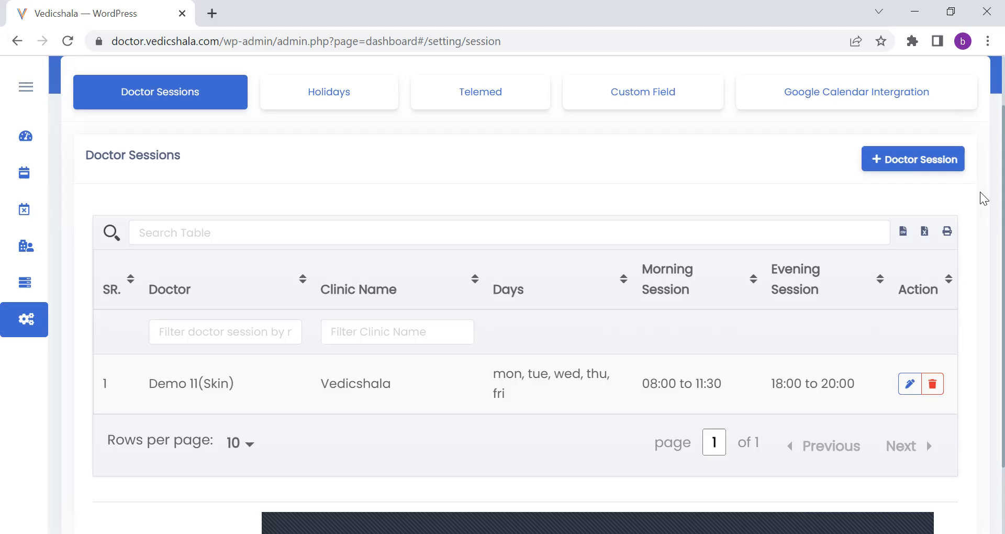
click(917, 157)
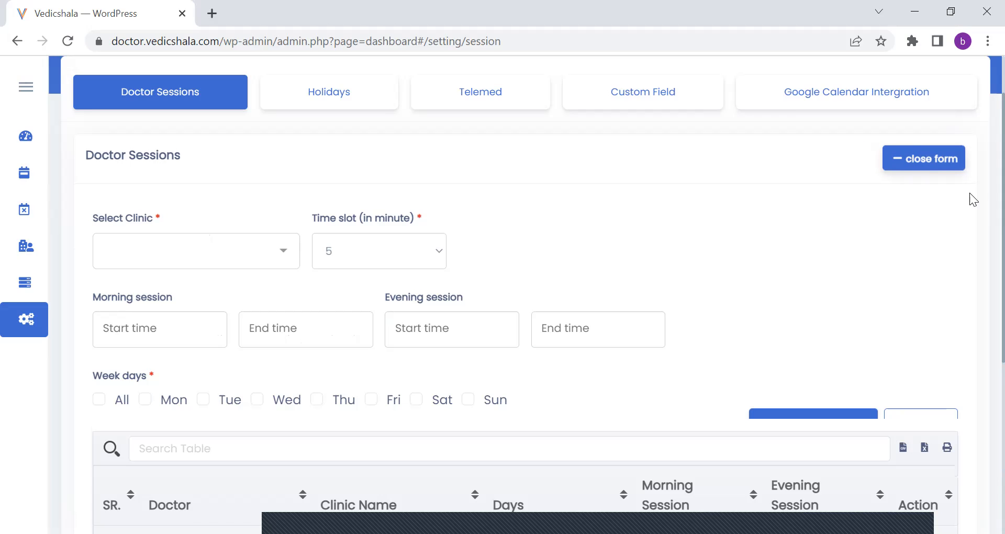
Select Vedicshala as the session's clinic and set the time slot to 45 minutes.
scroll(982, 220, down, 2)
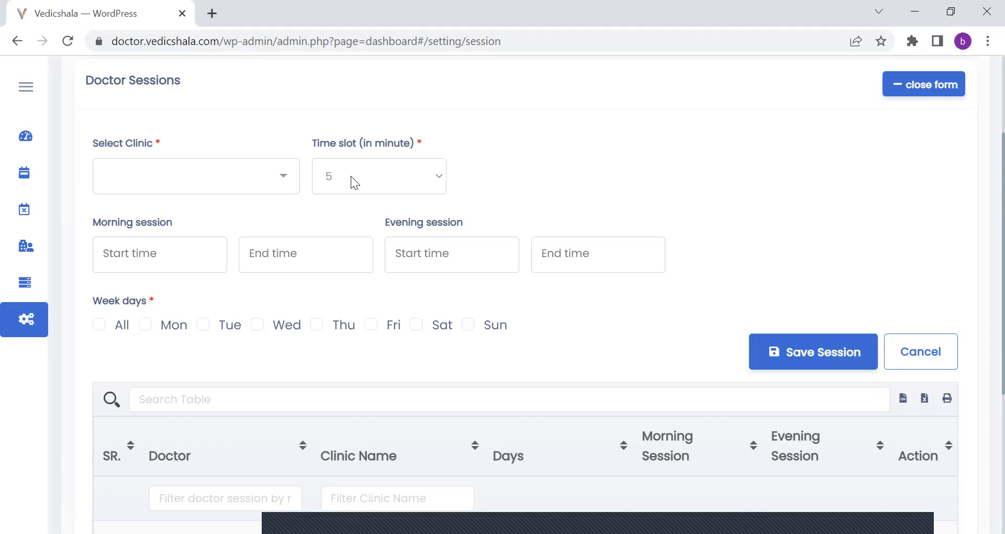
click(287, 174)
click(265, 208)
click(438, 178)
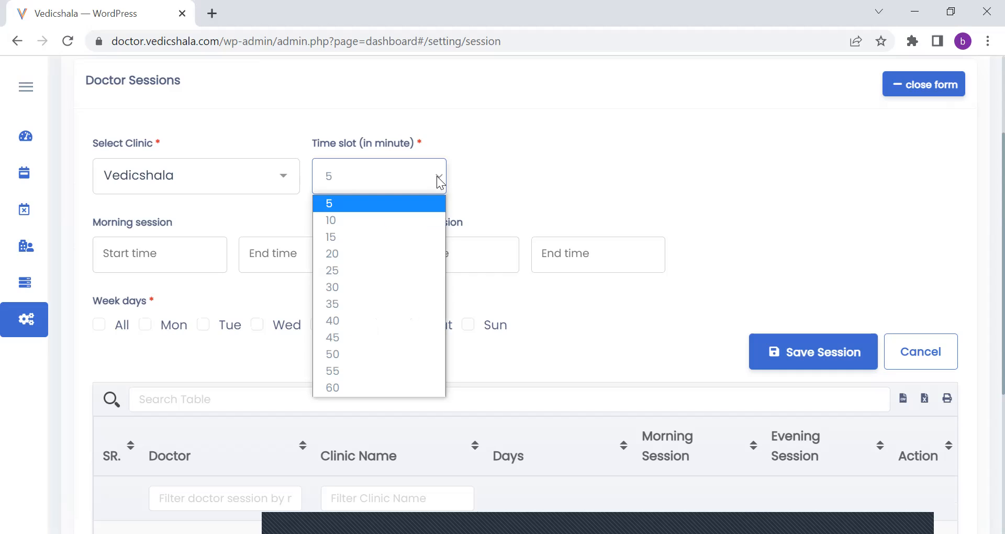
click(370, 344)
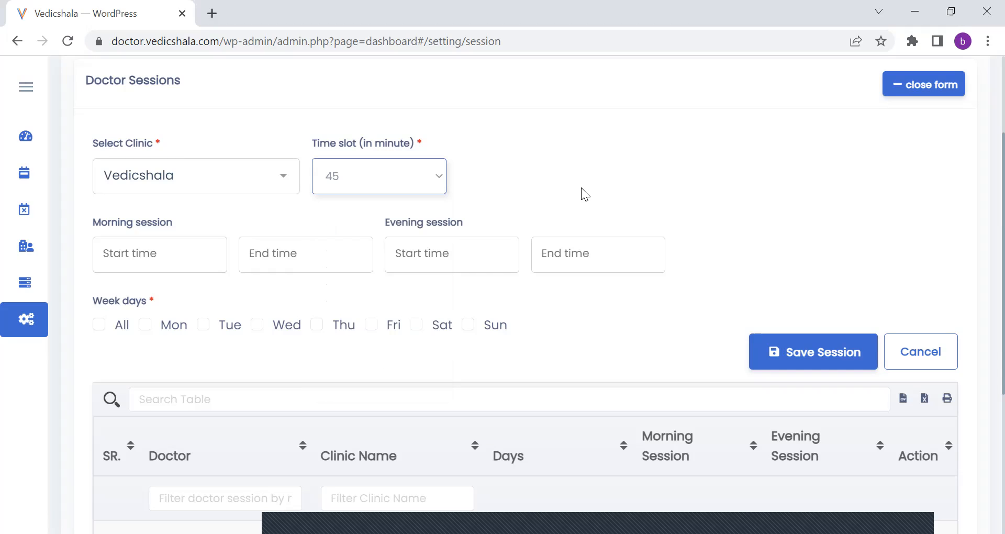
scroll(581, 188, down, 3)
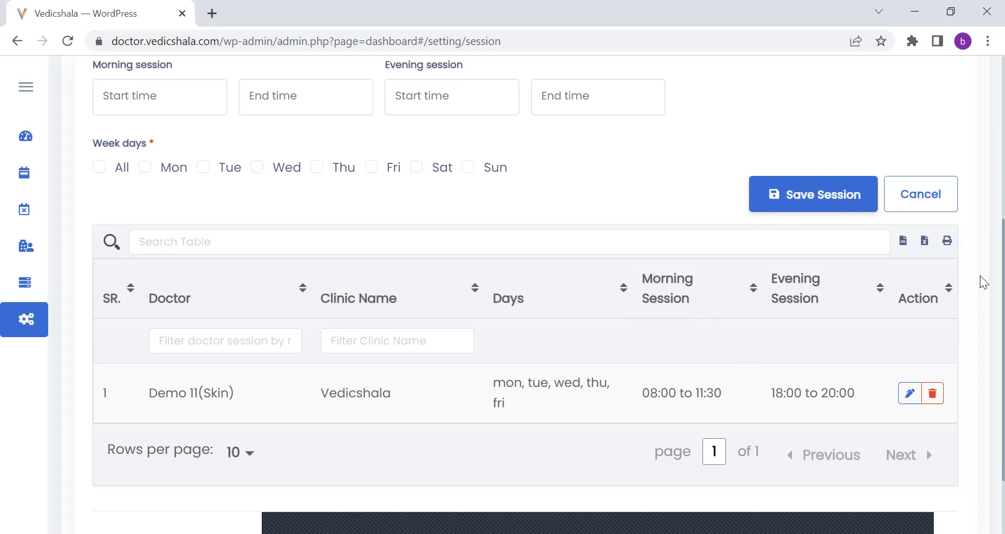
scroll(981, 189, up, 3)
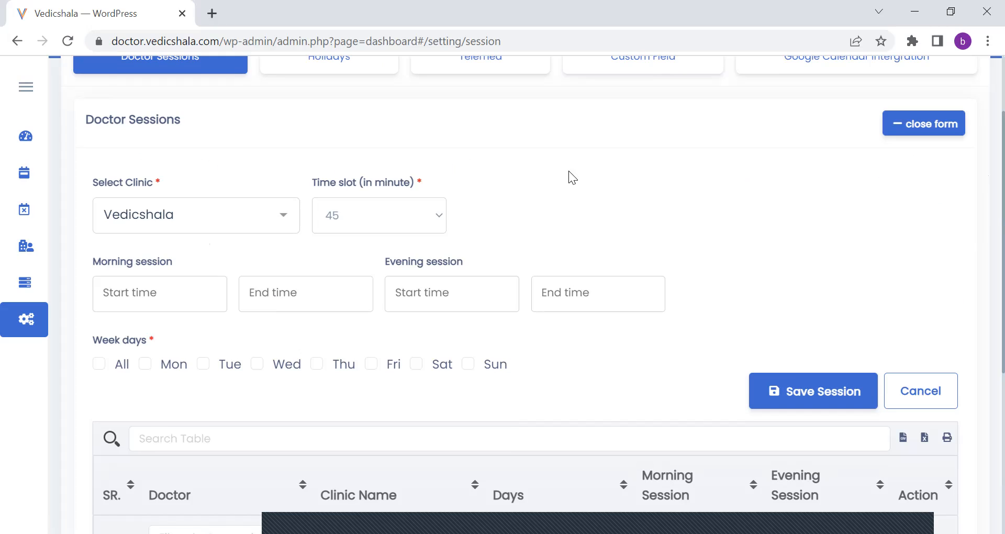
Try 16:00 as the morning session's start time and clear the entry.
click(193, 302)
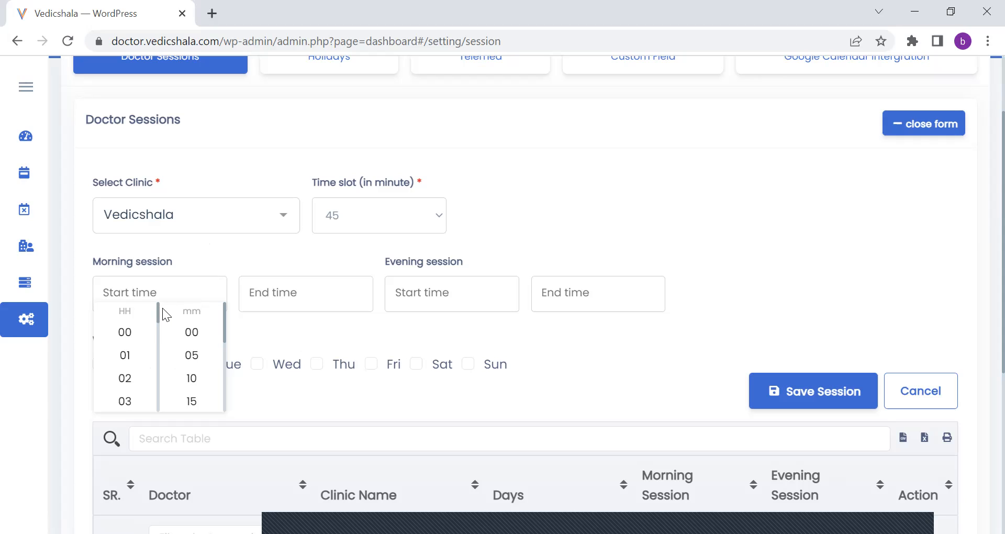
drag(158, 307, 157, 335)
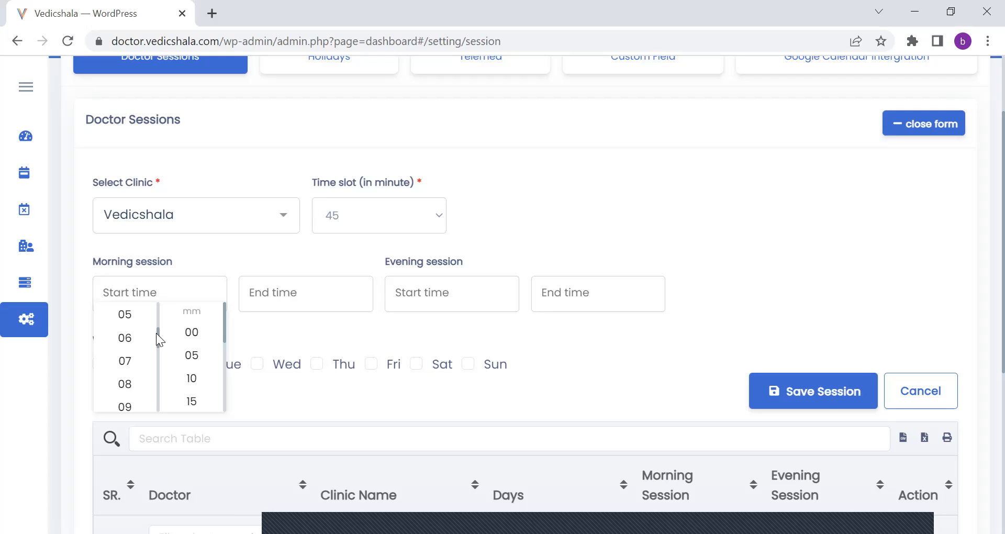
mouse_move(156, 333)
mouse_down()
mouse_move(157, 306)
mouse_move(157, 328)
mouse_up()
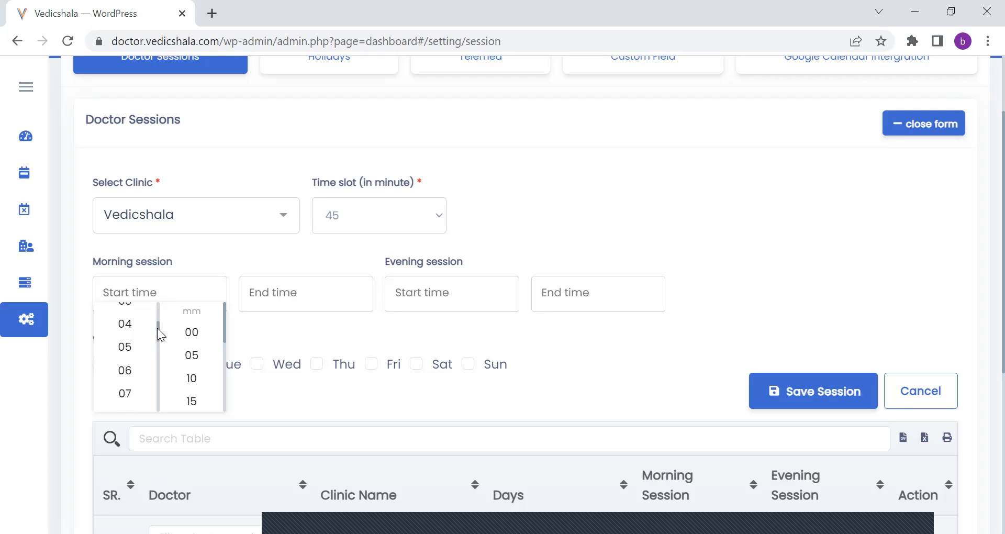
click(129, 335)
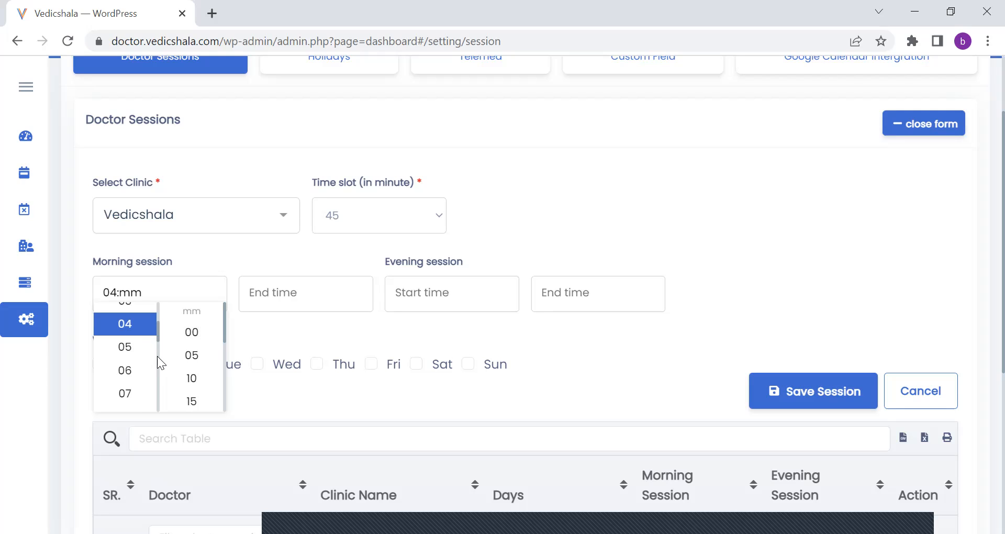
drag(169, 430, 143, 380)
click(135, 392)
click(190, 333)
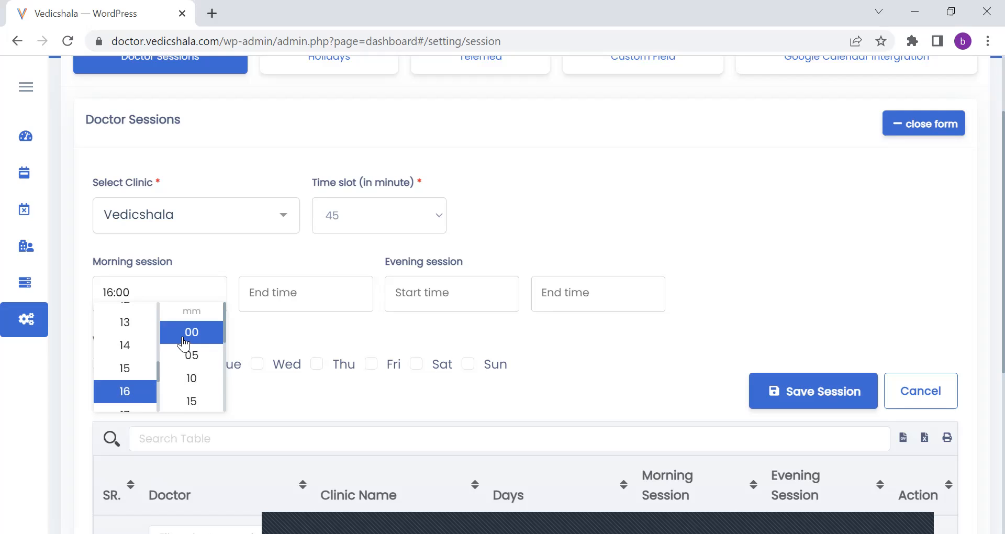
click(270, 339)
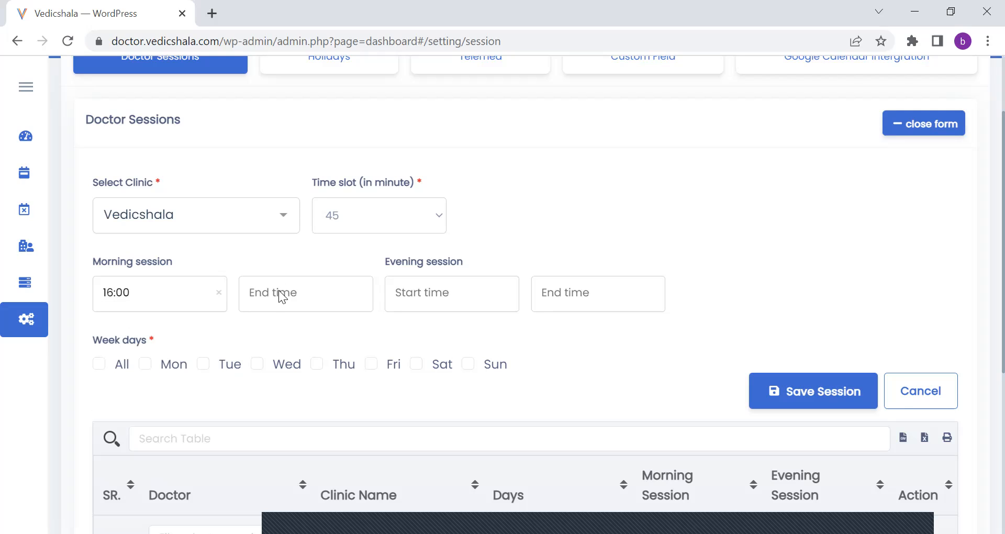
click(298, 309)
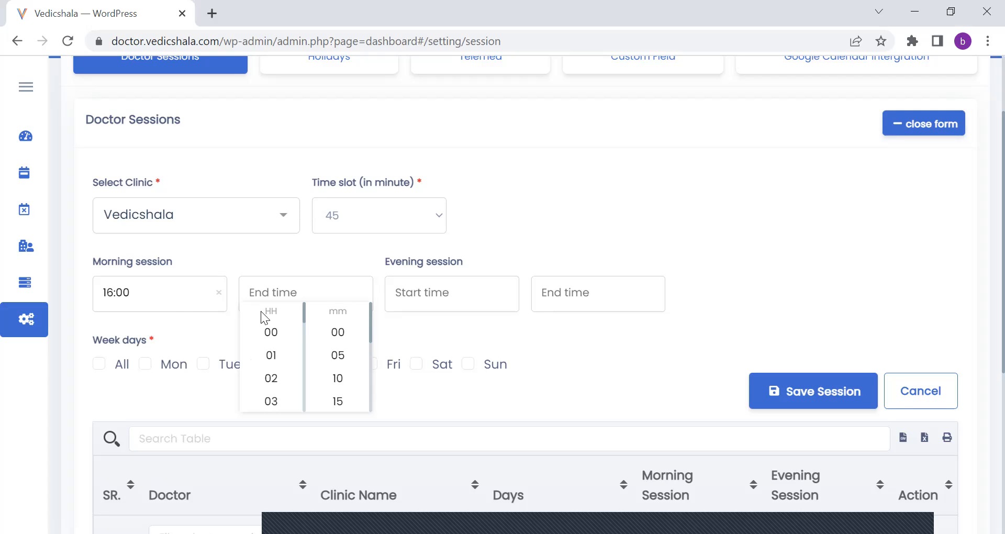
click(218, 292)
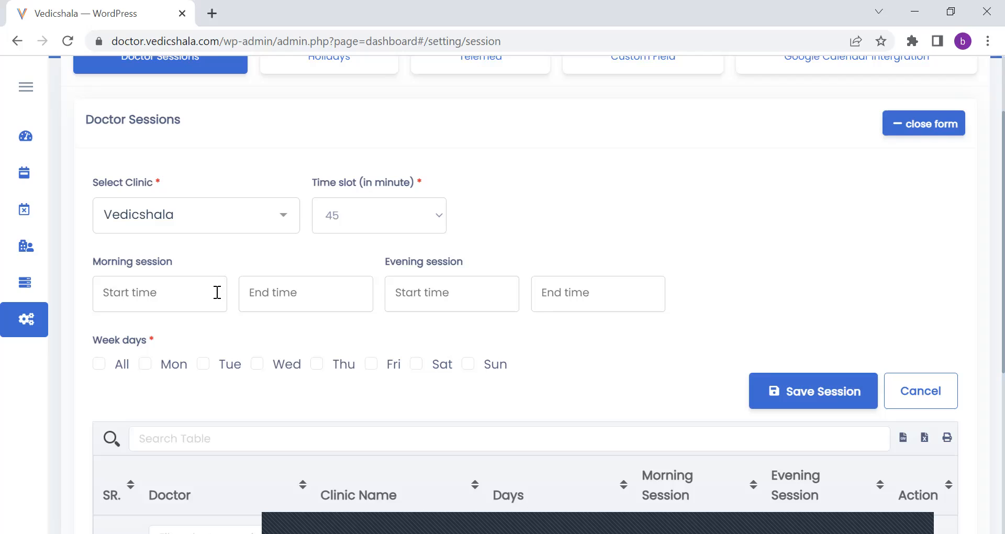
Set the morning session's start time to 08:00.
click(158, 298)
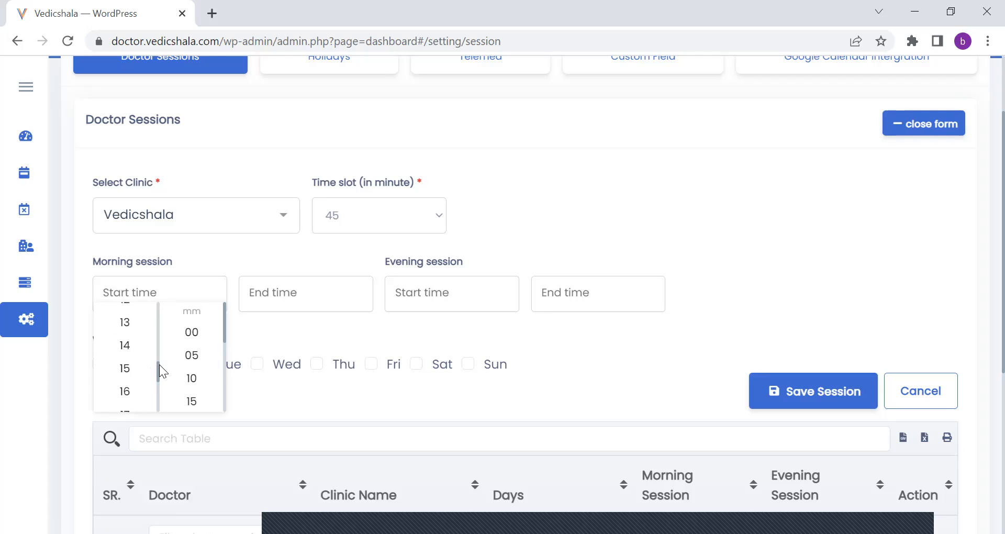
drag(159, 366, 151, 295)
scroll(156, 315, up, 3)
click(145, 314)
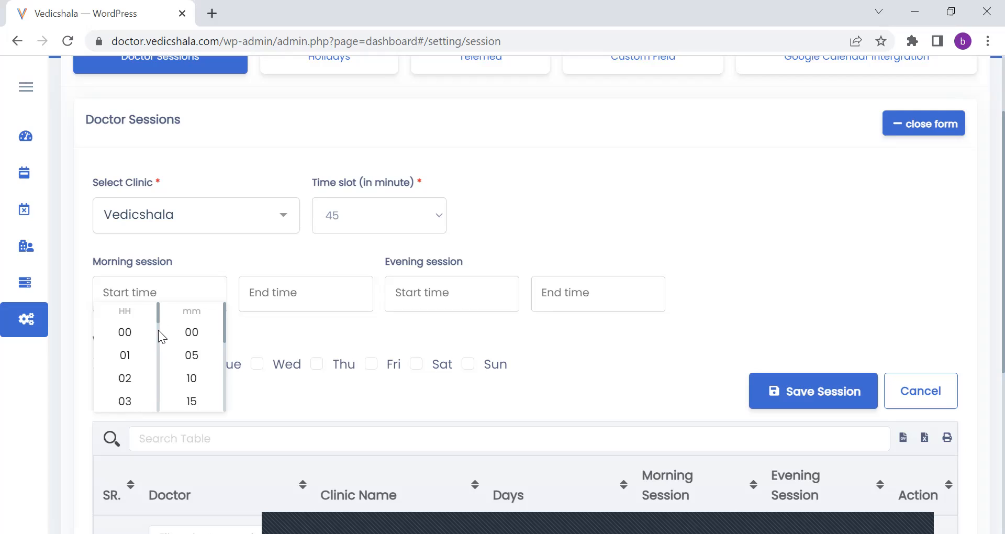
scroll(156, 333, down, 3)
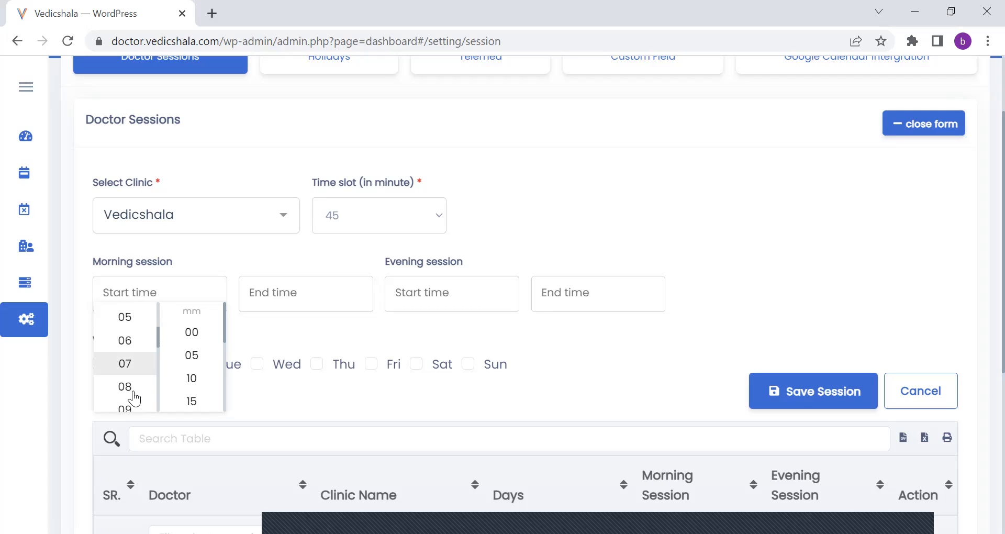
click(126, 386)
click(191, 332)
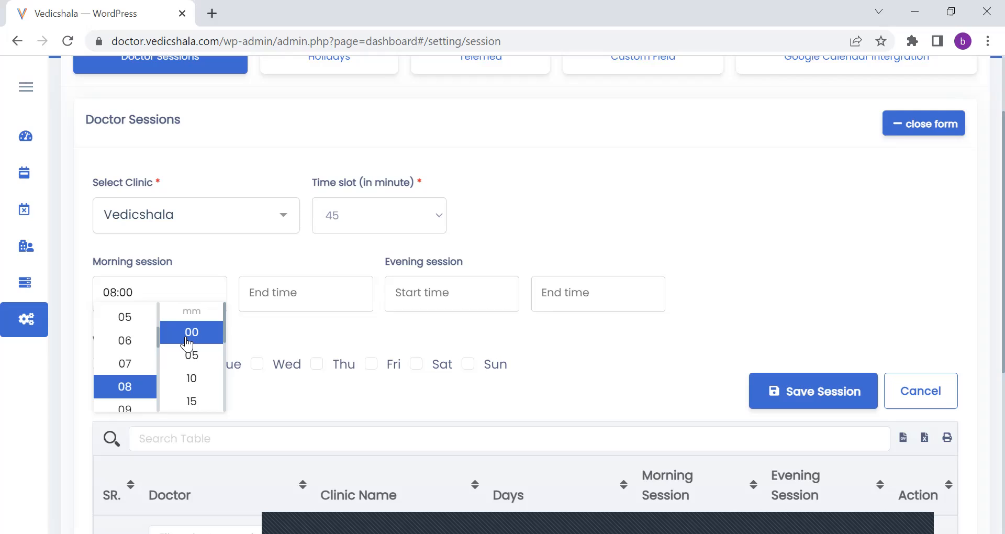
Set the morning session's end time to 11:00.
click(282, 296)
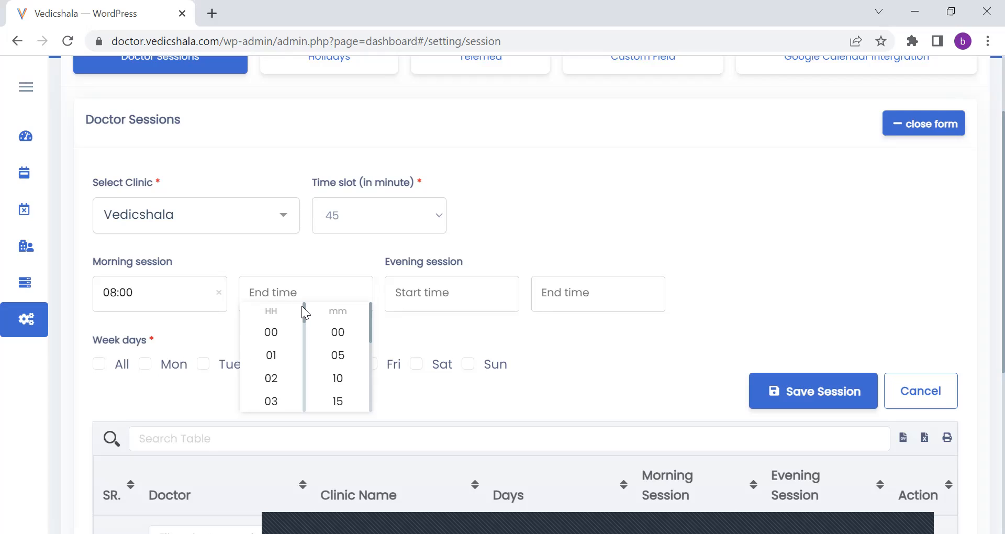
drag(303, 305, 302, 344)
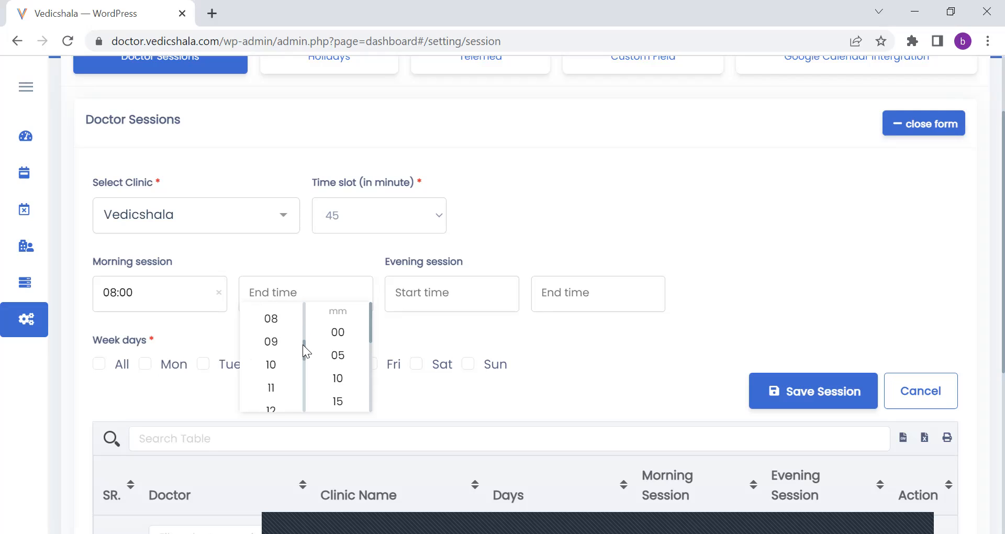
click(283, 388)
click(337, 339)
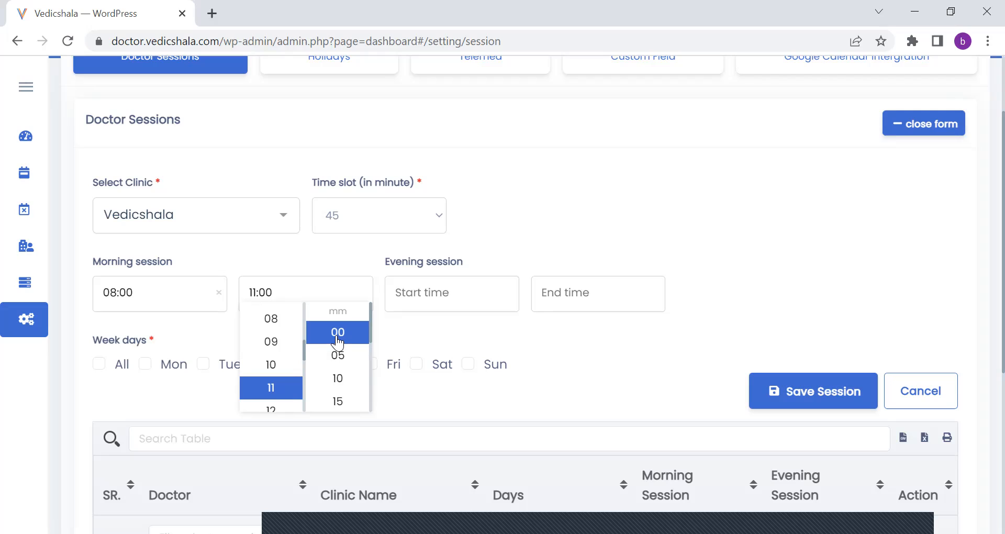
click(452, 334)
Set the evening session's start time to 16:00.
click(427, 295)
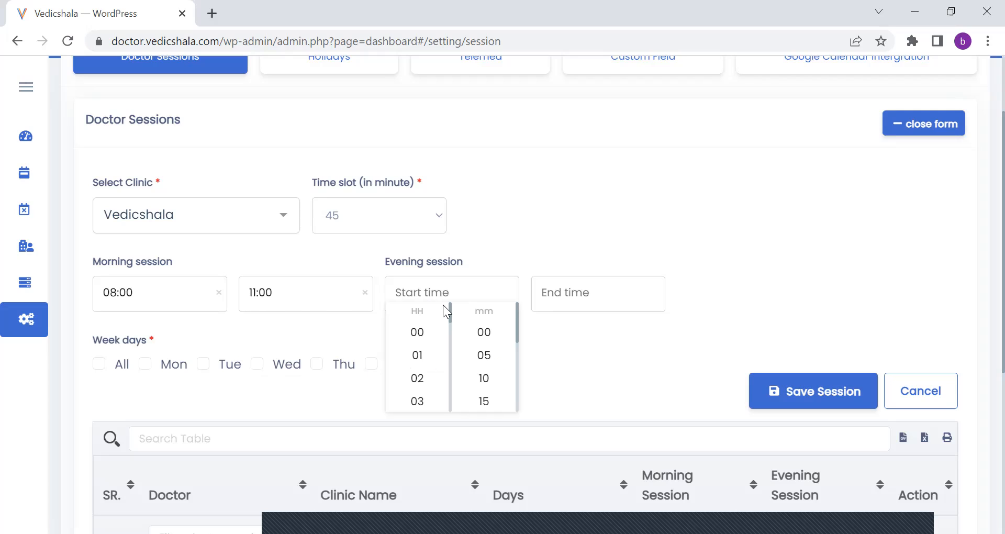
drag(449, 308, 449, 375)
click(429, 375)
click(473, 338)
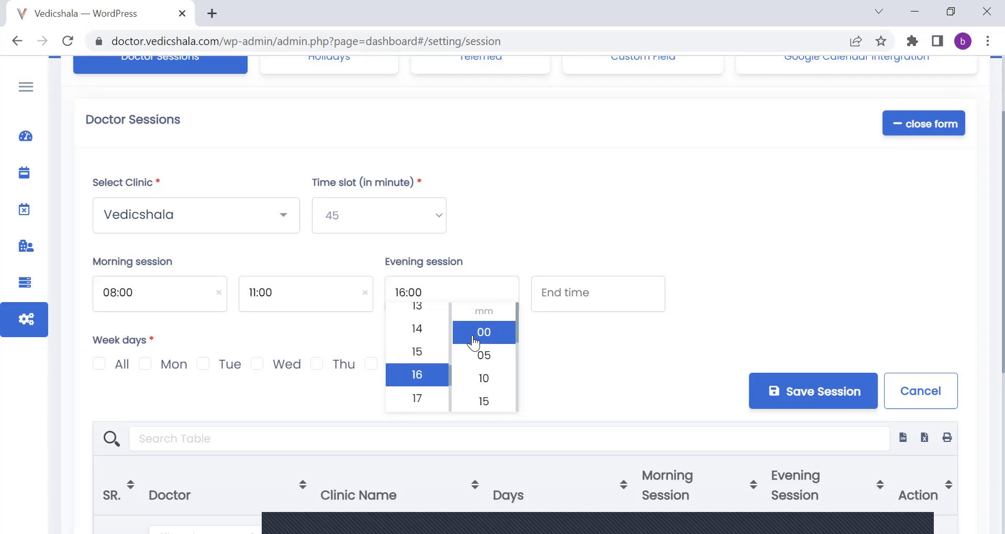
Set the evening session's end time to 19:00.
click(563, 294)
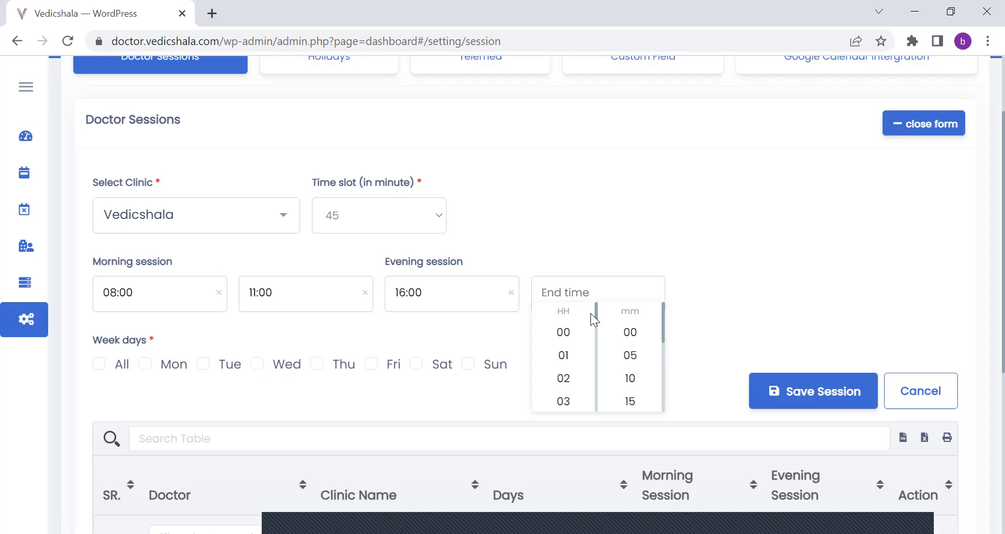
drag(595, 313, 595, 348)
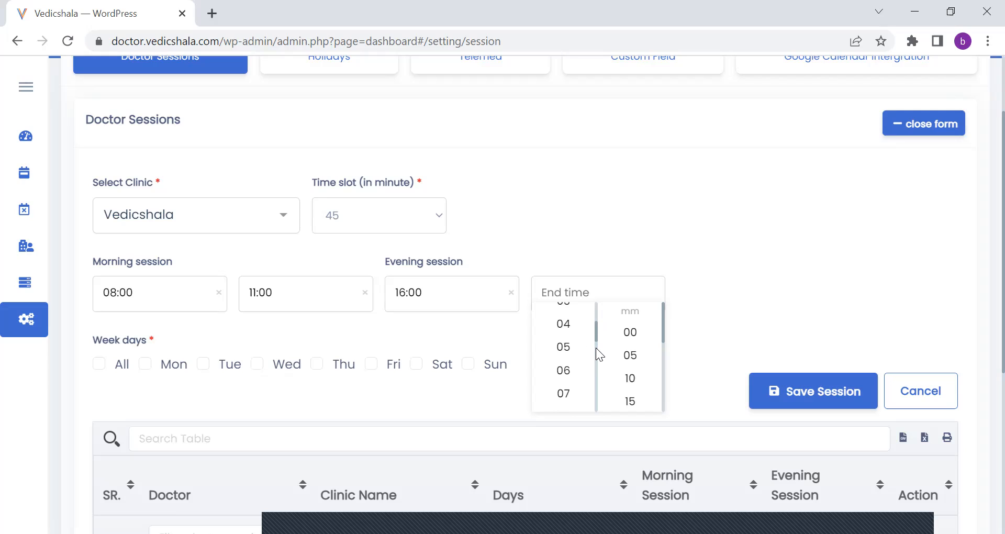
click(561, 316)
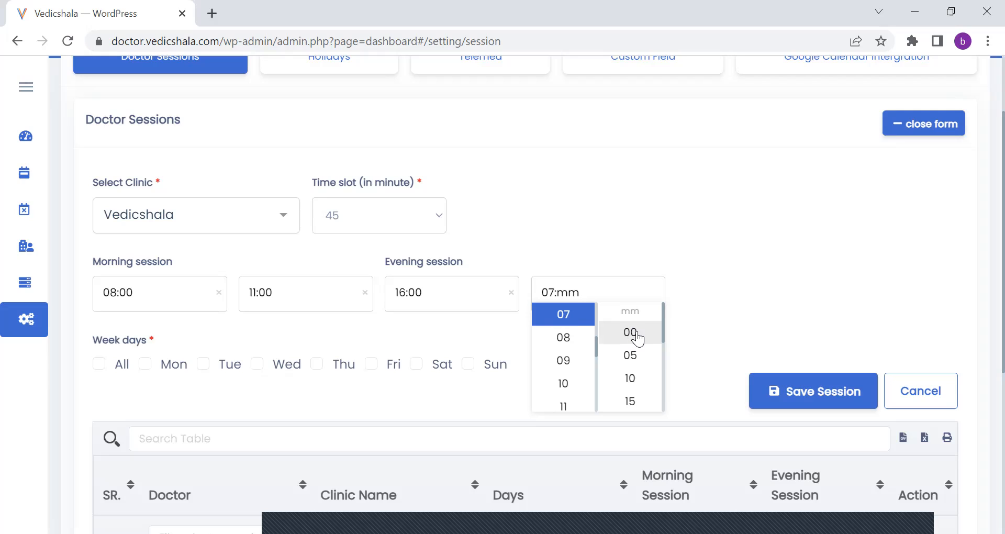
click(600, 382)
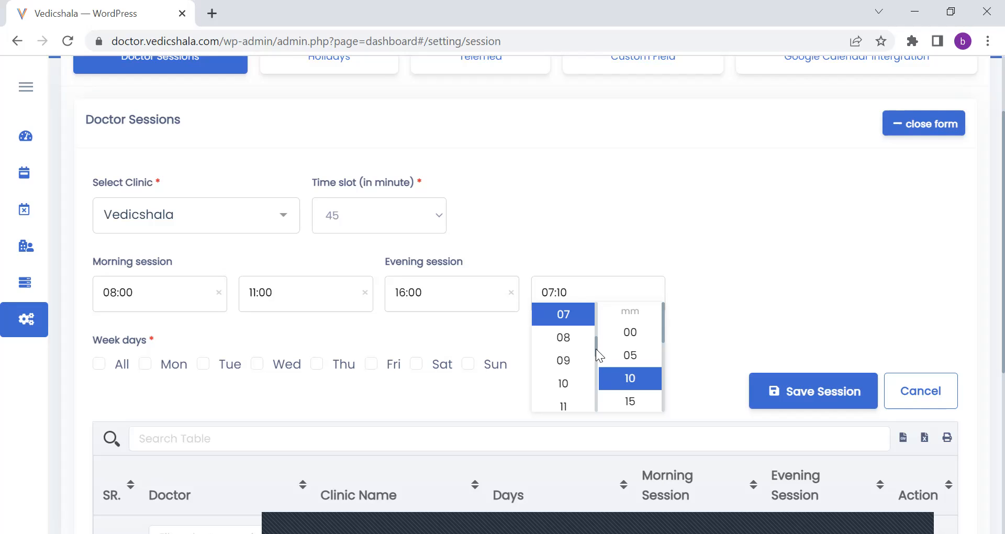
scroll(594, 378, down, 4)
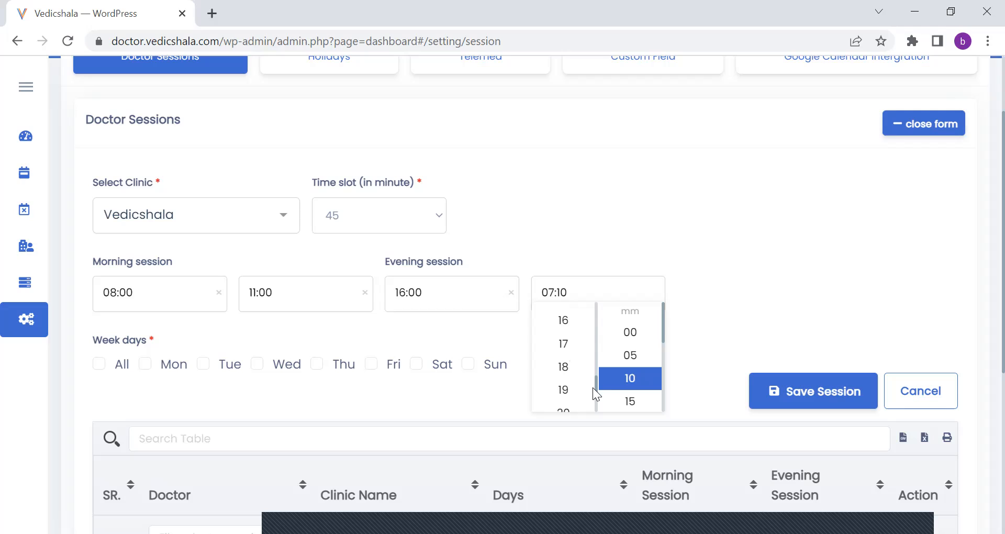
click(576, 387)
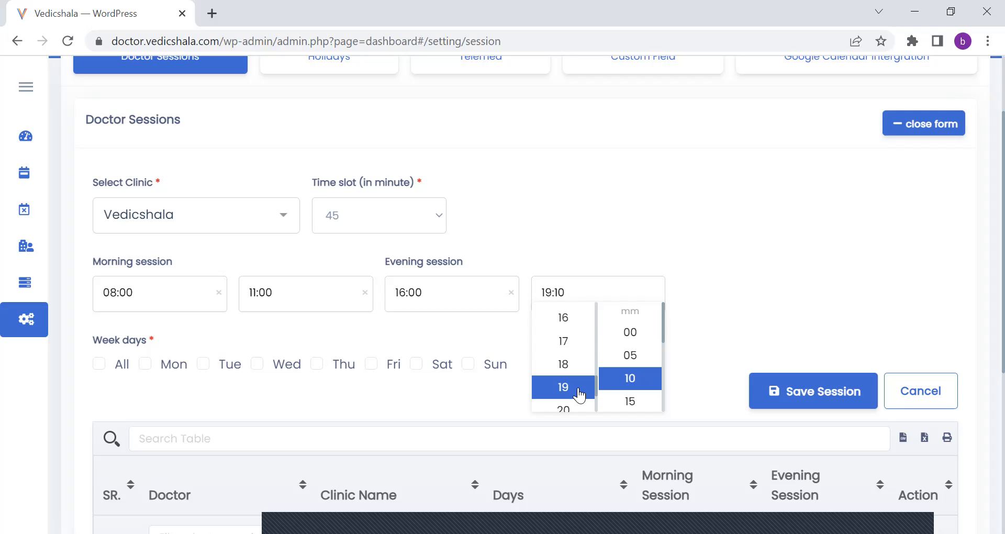
click(626, 338)
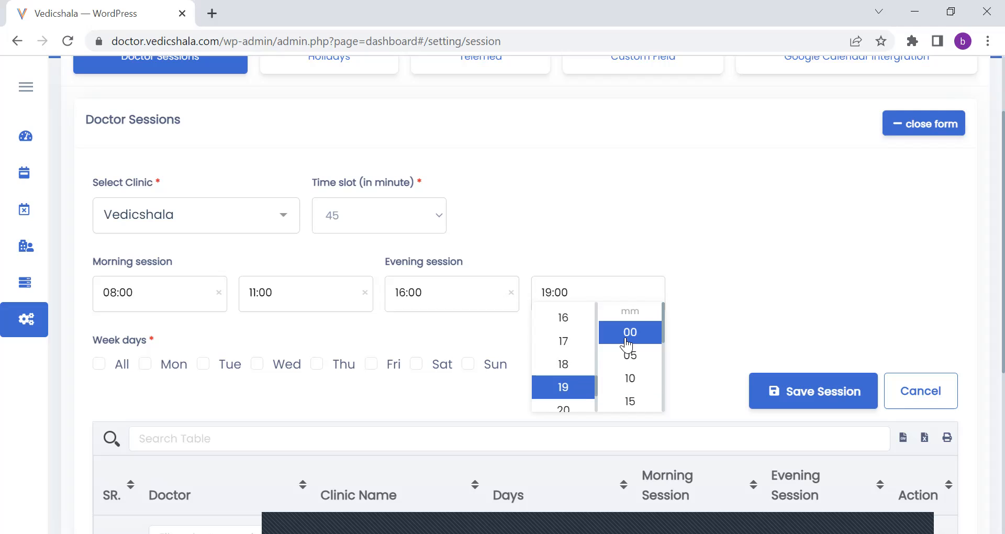
click(737, 322)
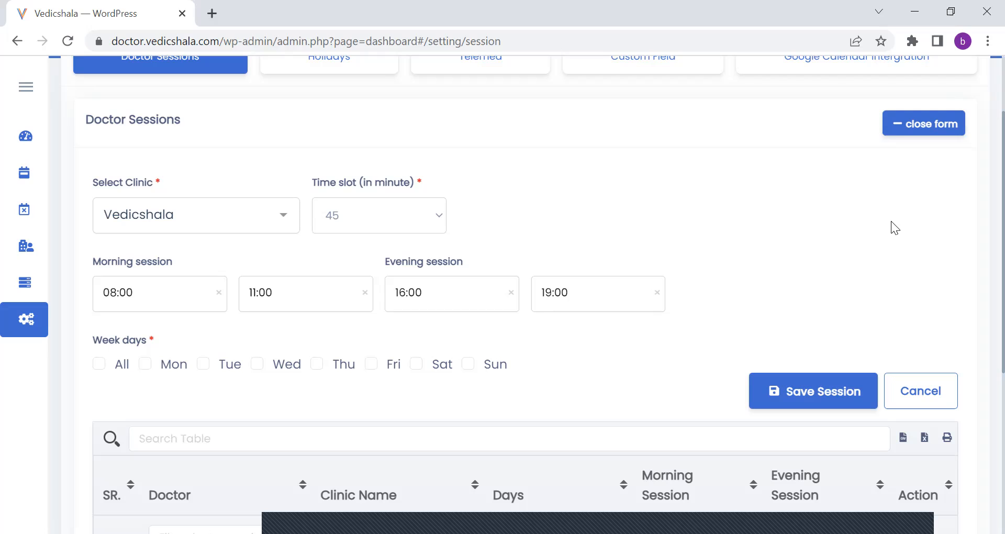
Select Tue and Thu as the session's week days and try to save the session.
scroll(890, 222, down, 1)
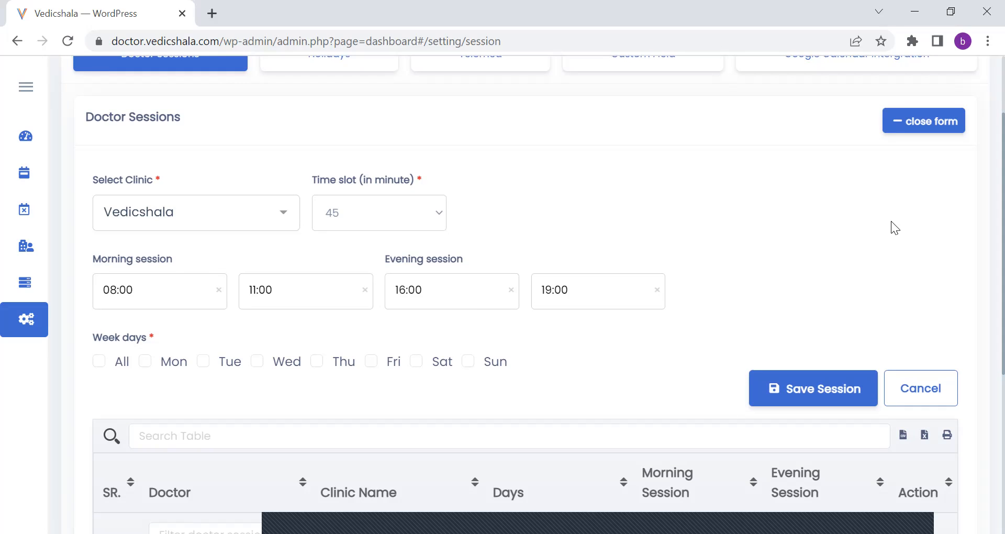
scroll(890, 221, down, 4)
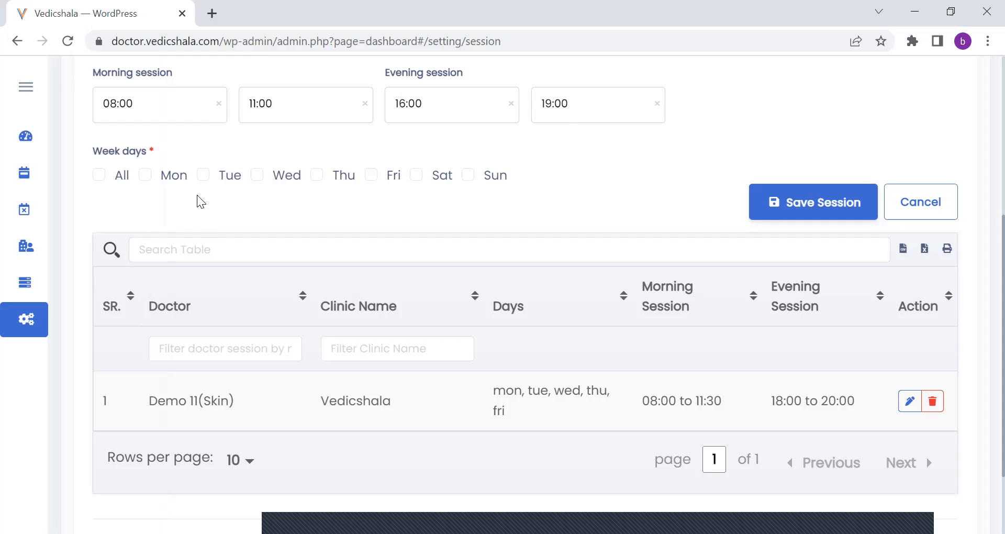
click(205, 178)
click(317, 178)
click(796, 202)
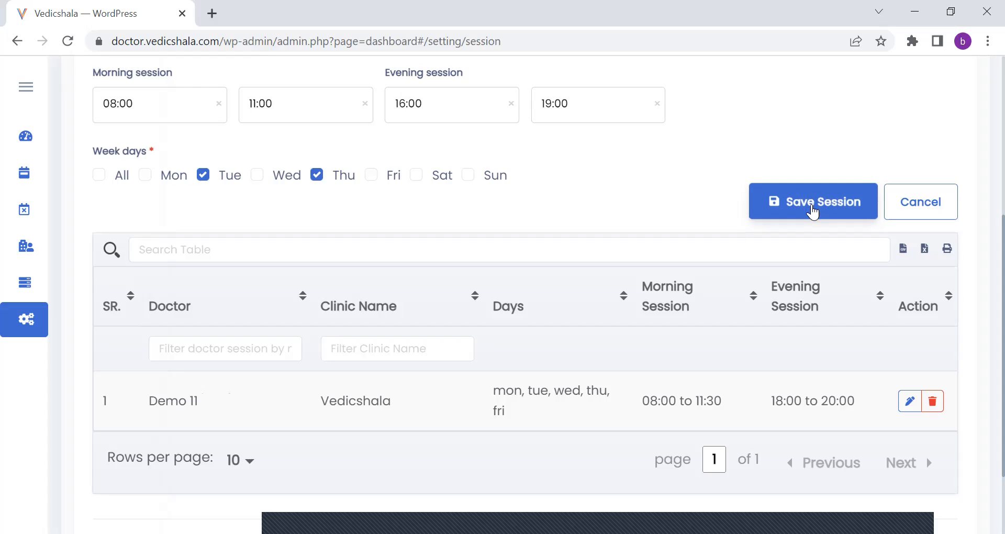
Clear the morning session's end time and try to choose it again.
click(364, 104)
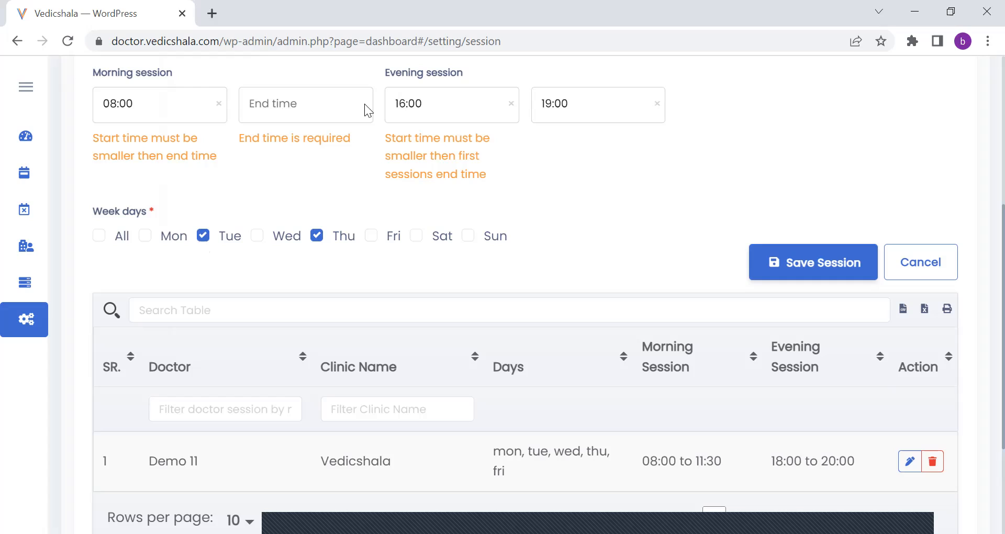
click(308, 103)
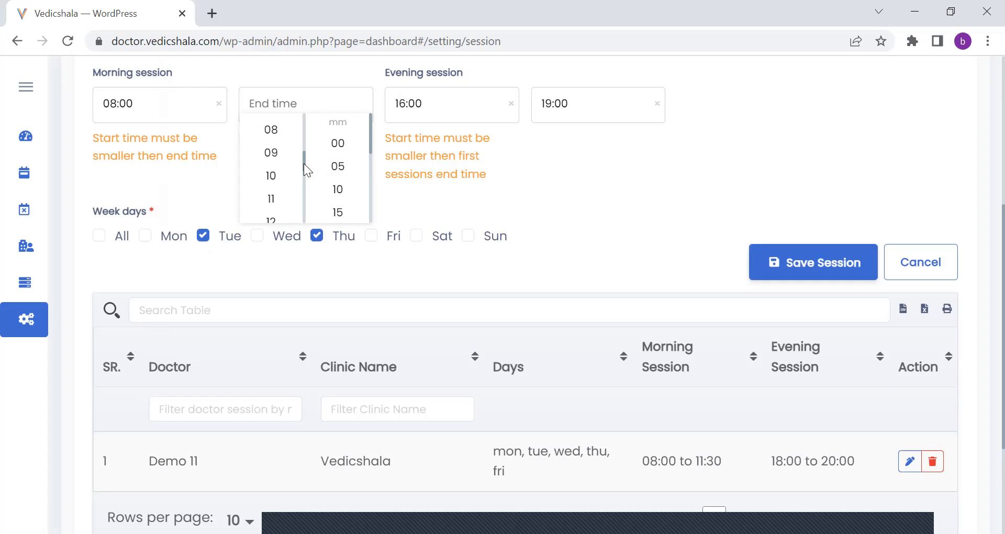
click(303, 163)
click(333, 111)
click(688, 157)
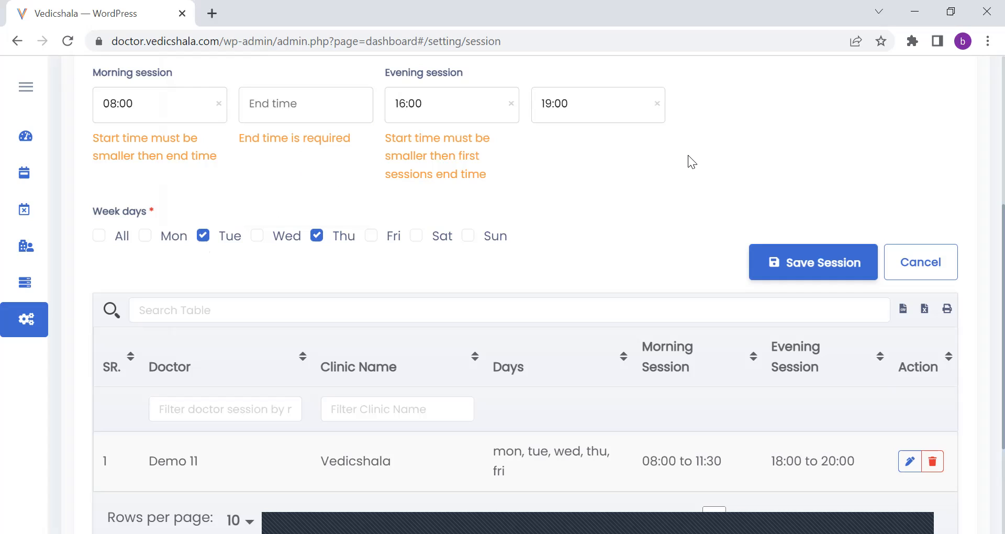
Change the session's time slot to 20 minutes.
scroll(983, 241, up, 3)
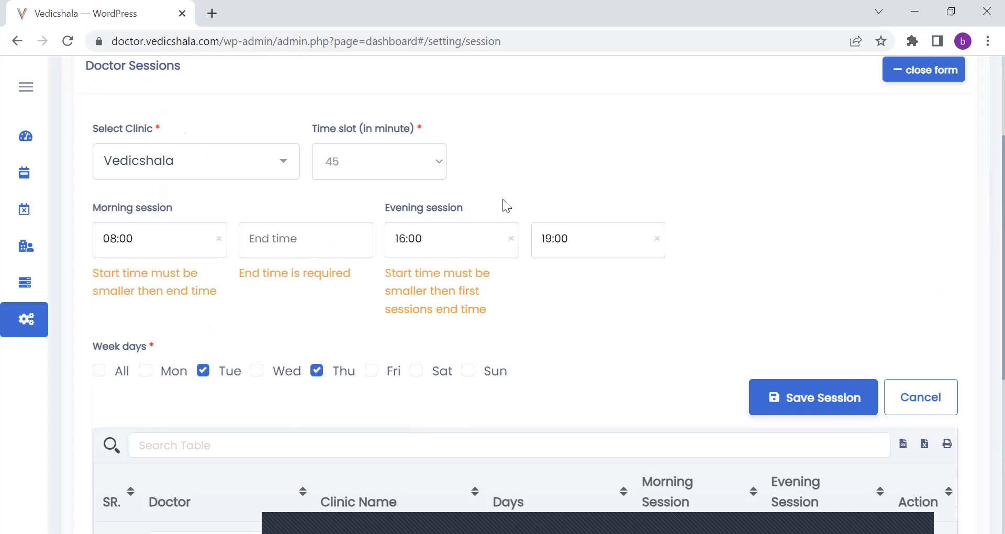
scroll(455, 183, up, 1)
click(440, 178)
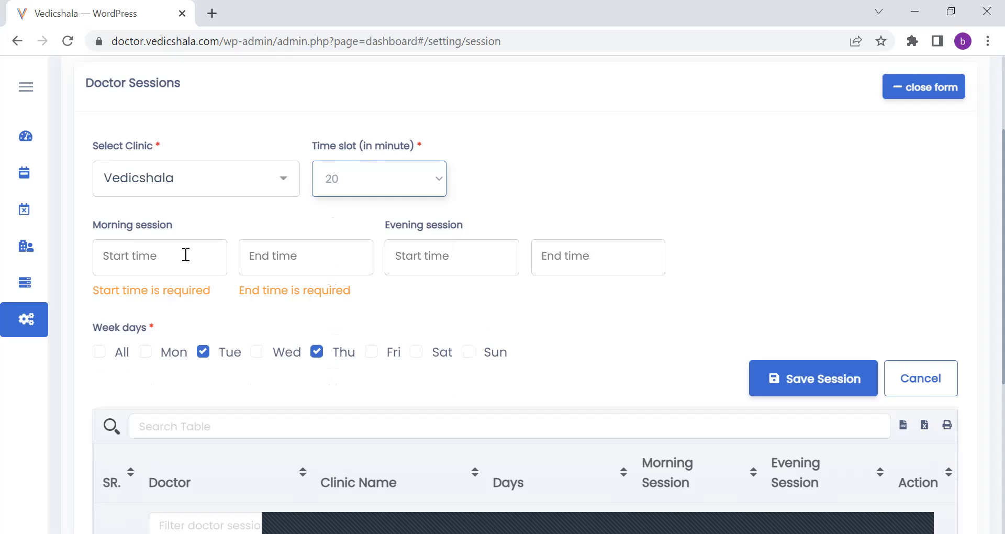
Set the morning session to start at 08:00 and end at 10:00.
click(184, 253)
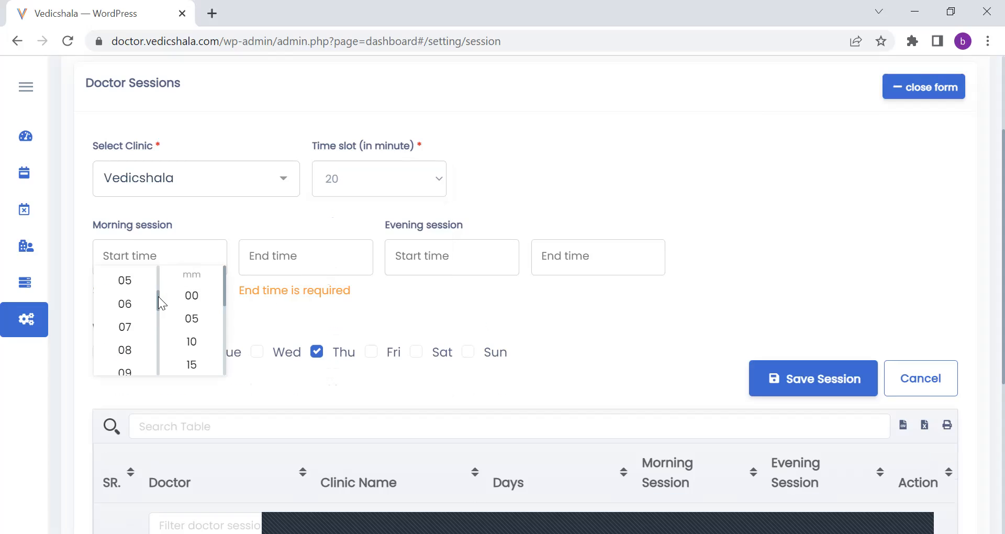
scroll(158, 302, down, 1)
click(139, 330)
click(192, 295)
click(296, 252)
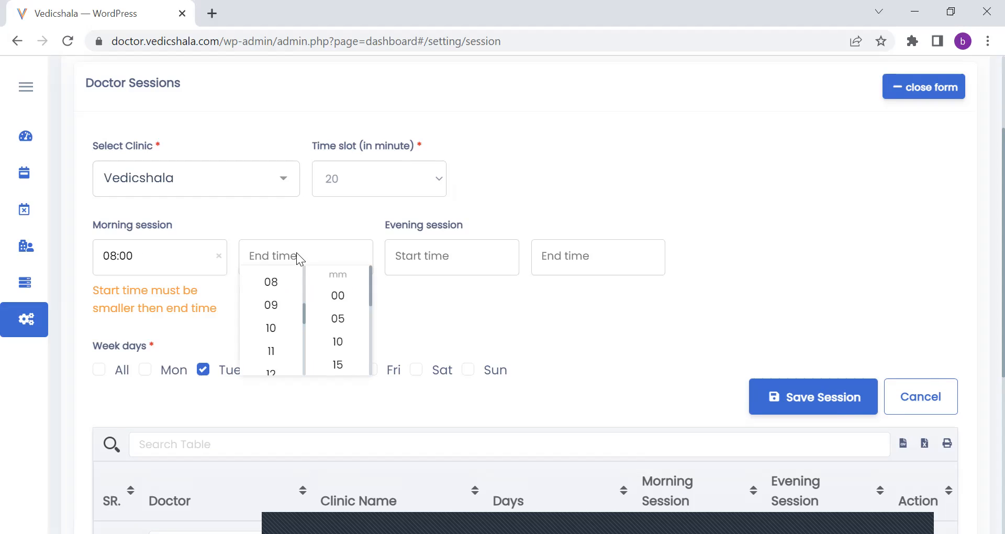
click(280, 328)
click(342, 295)
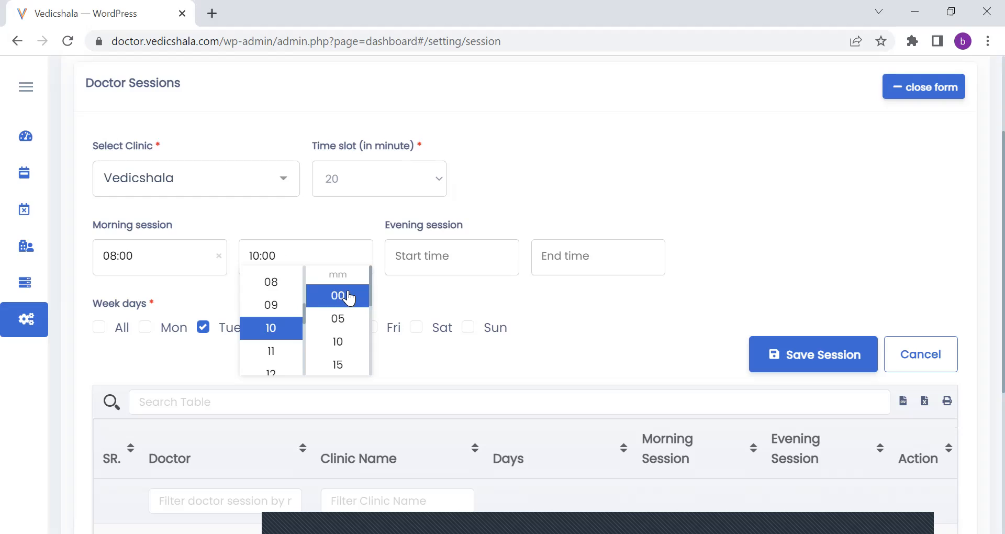
Set the evening session to start at 16:00 and end at 18:00.
click(448, 250)
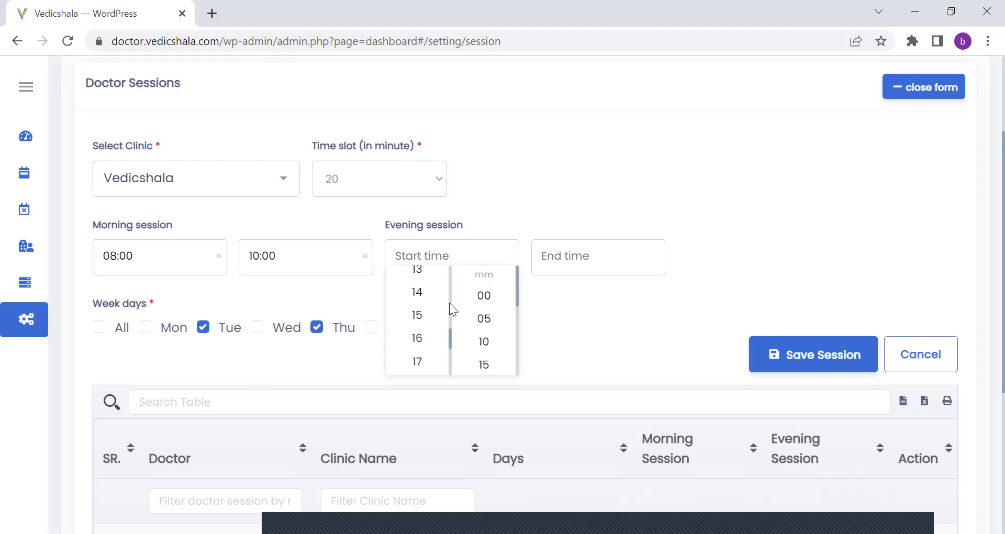
click(441, 340)
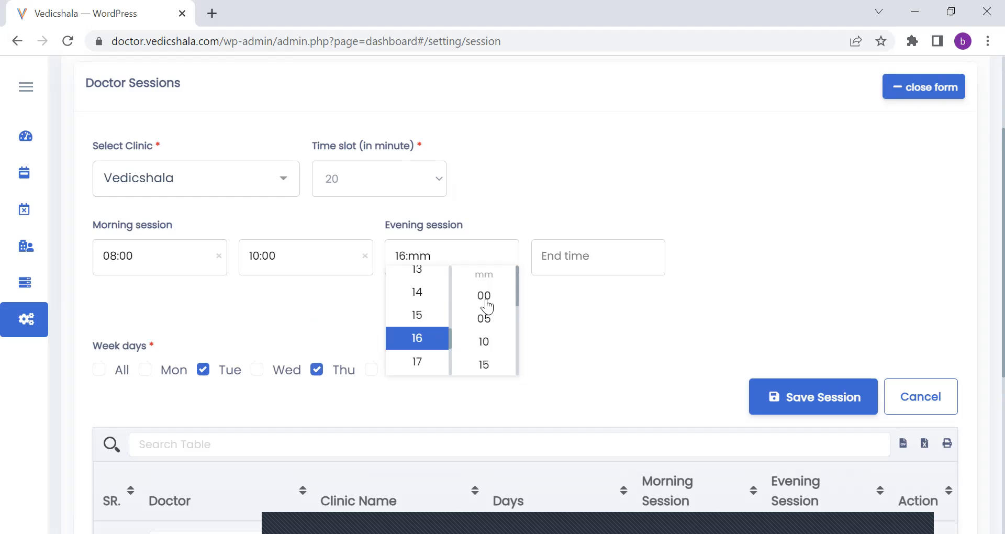
click(486, 296)
click(570, 251)
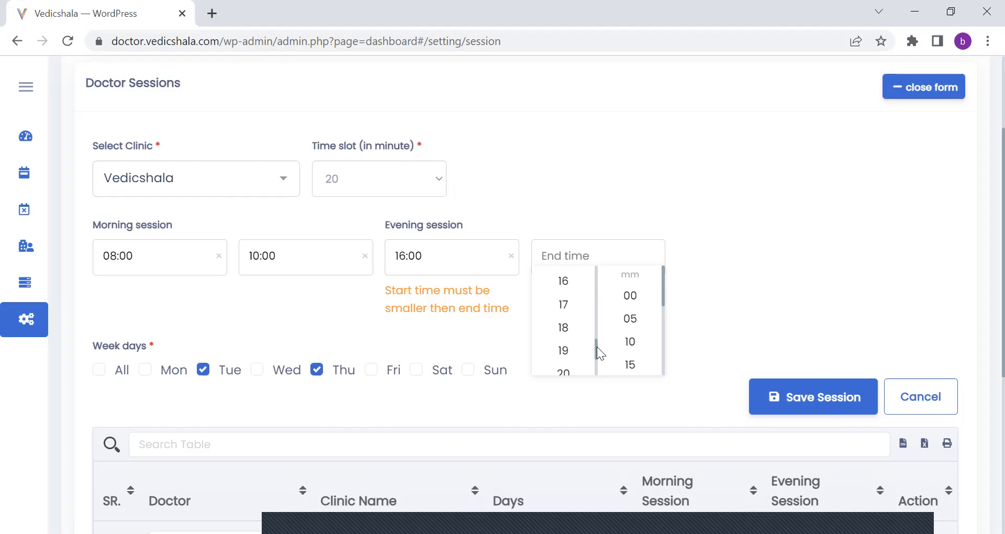
scroll(597, 355, down, 1)
scroll(595, 352, up, 1)
click(585, 309)
click(643, 295)
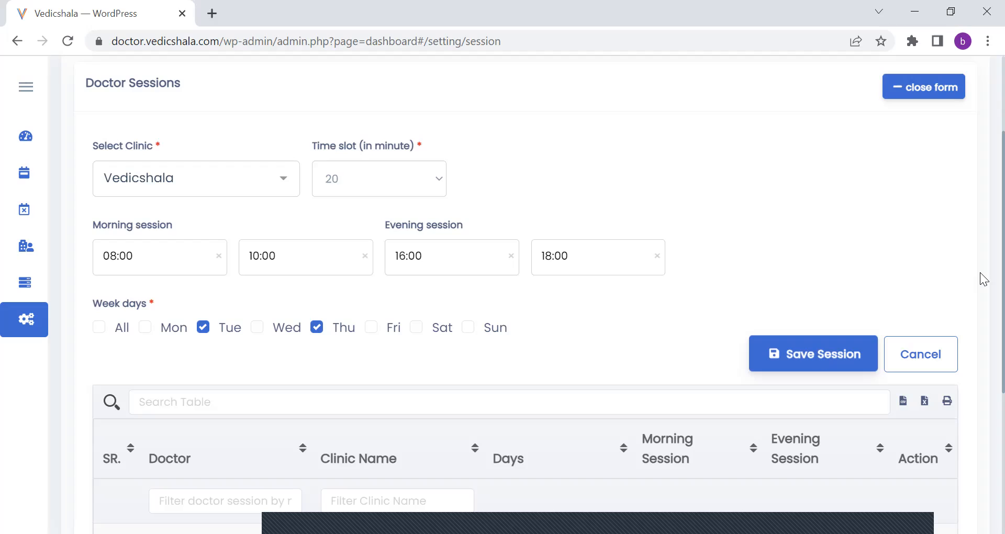
Reload the doctor sessions settings page and review the session list.
scroll(980, 209, up, 1)
scroll(981, 356, down, 1)
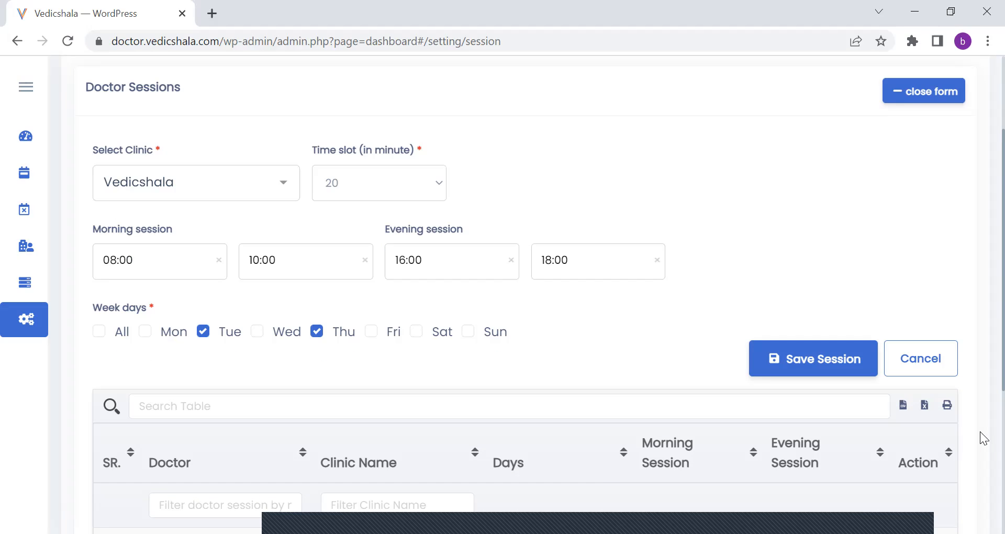
scroll(984, 340, down, 5)
scroll(890, 340, up, 5)
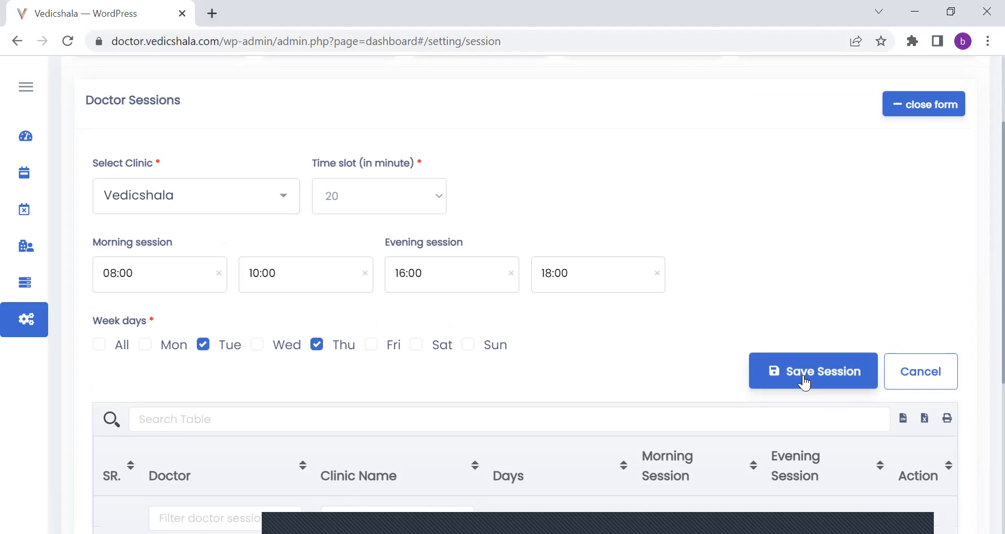
scroll(979, 284, up, 3)
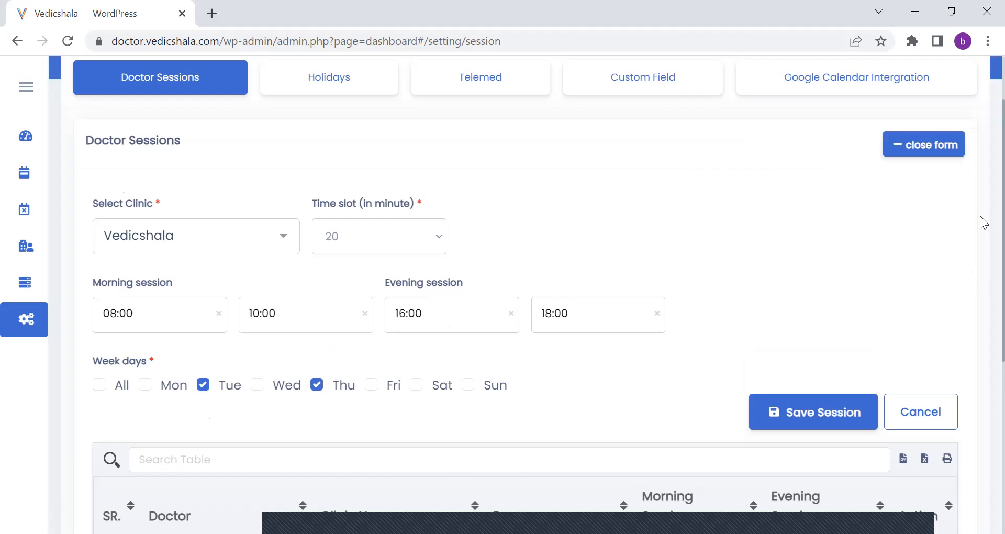
click(64, 43)
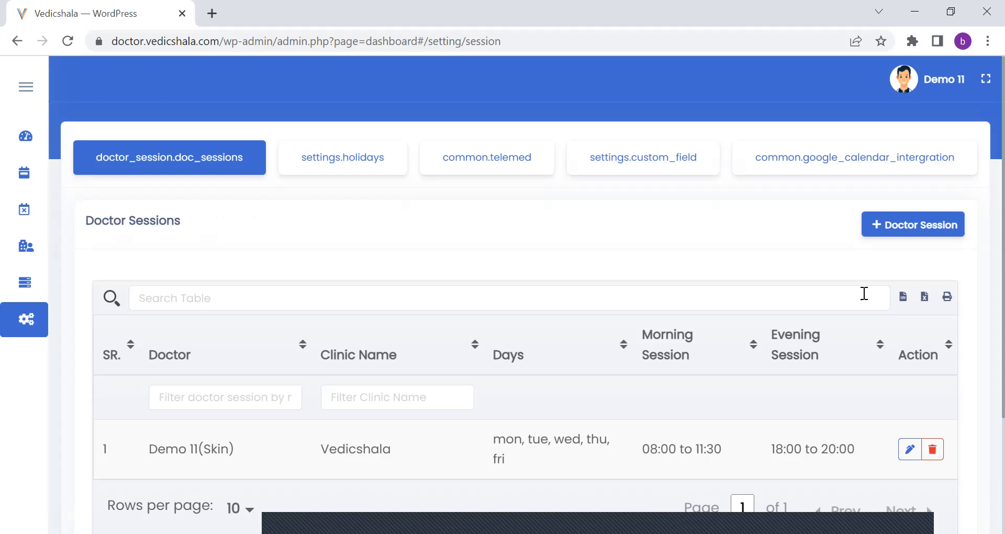
scroll(981, 162, down, 3)
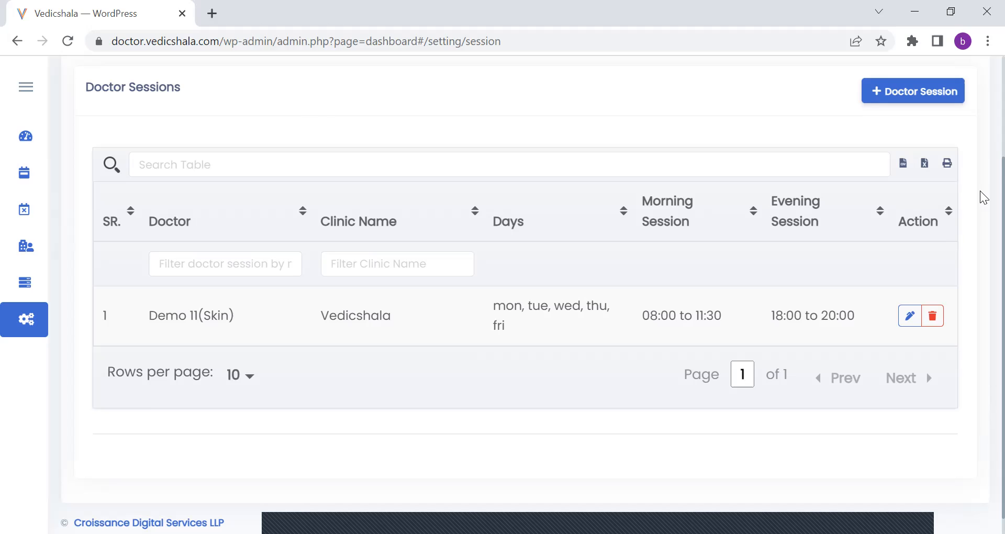
scroll(981, 198, up, 2)
Start a new doctor session with a 30-minute time slot for the Vedicshala clinic.
click(922, 180)
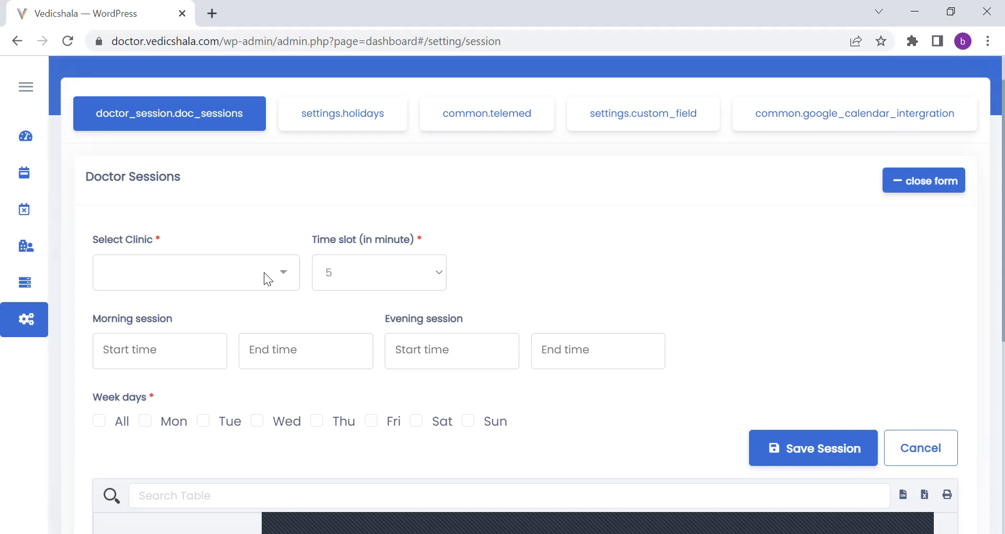
click(420, 277)
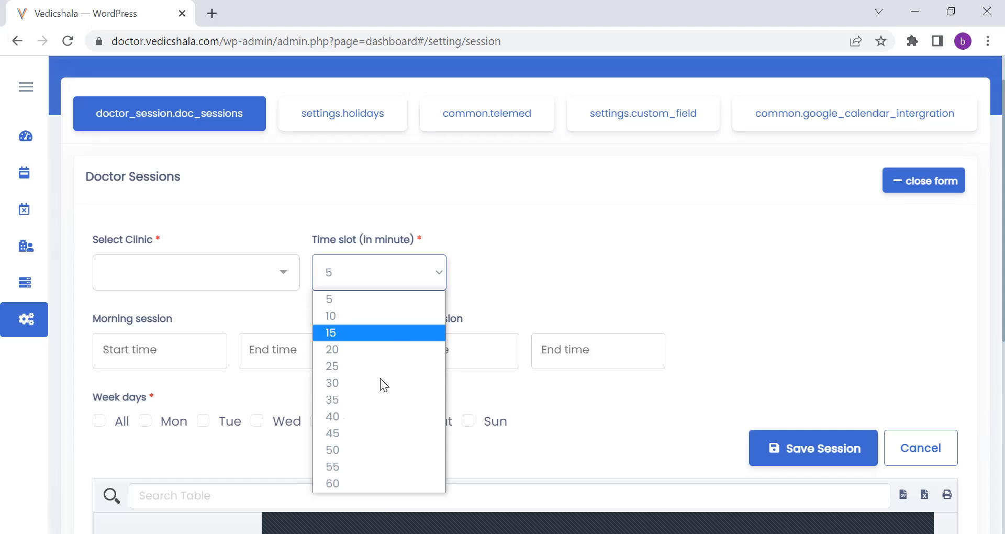
click(381, 384)
click(263, 276)
click(252, 307)
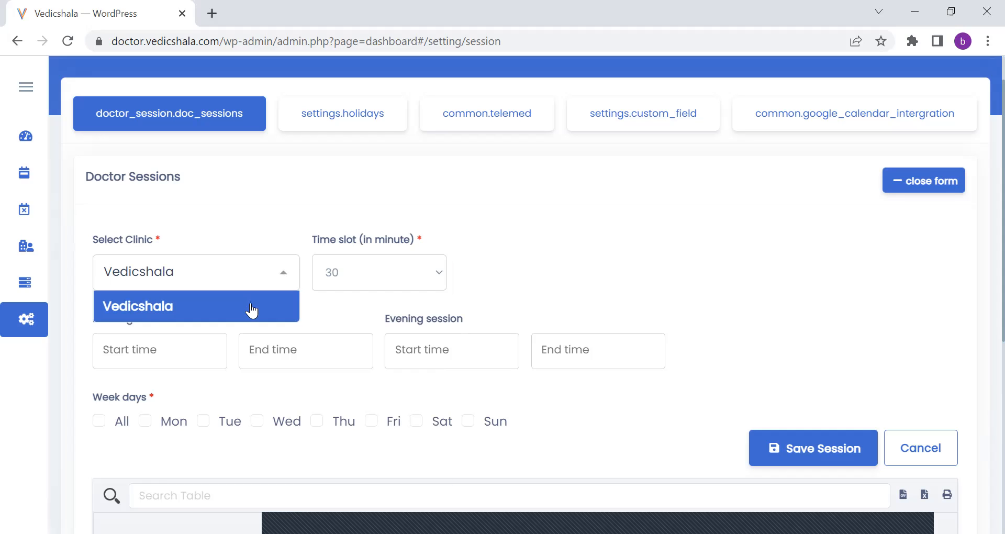
Set the new session's morning hours to start at 08:00 and end at 10:00.
click(171, 353)
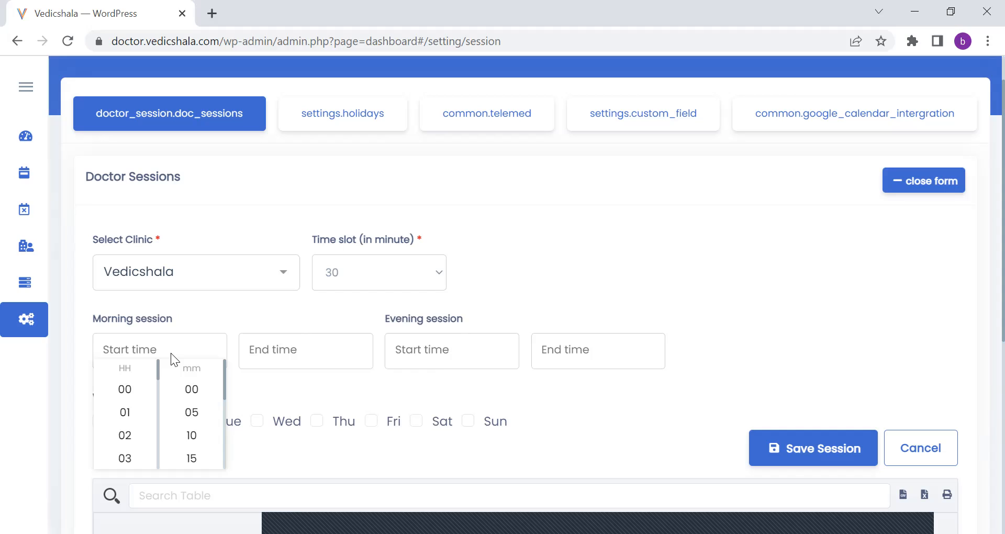
click(158, 365)
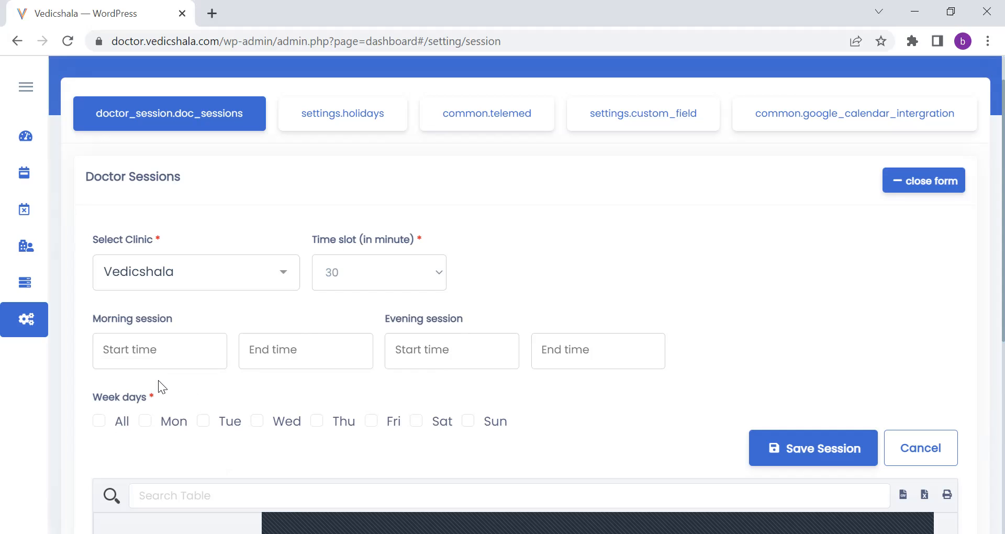
click(160, 351)
scroll(157, 445, down, 1)
scroll(156, 446, down, 3)
click(128, 385)
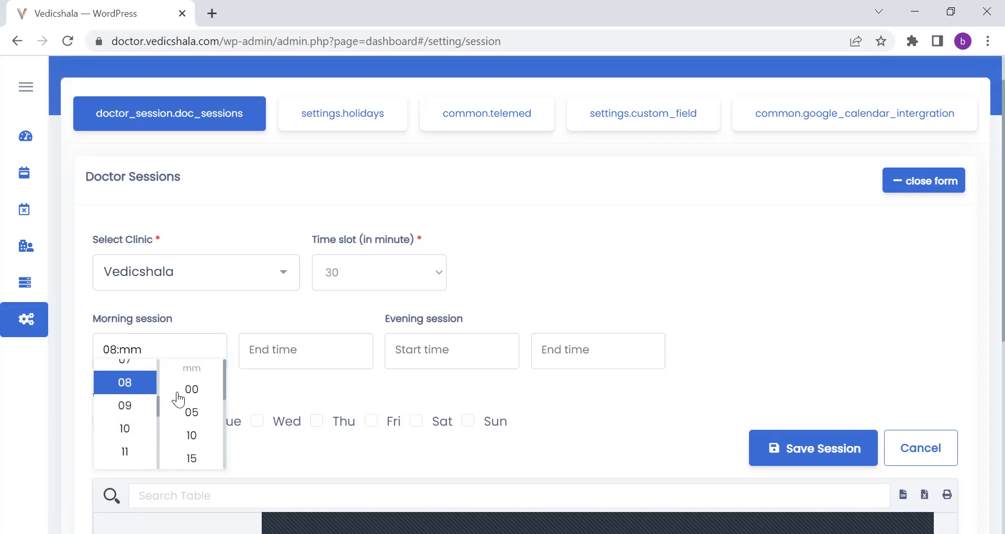
click(178, 393)
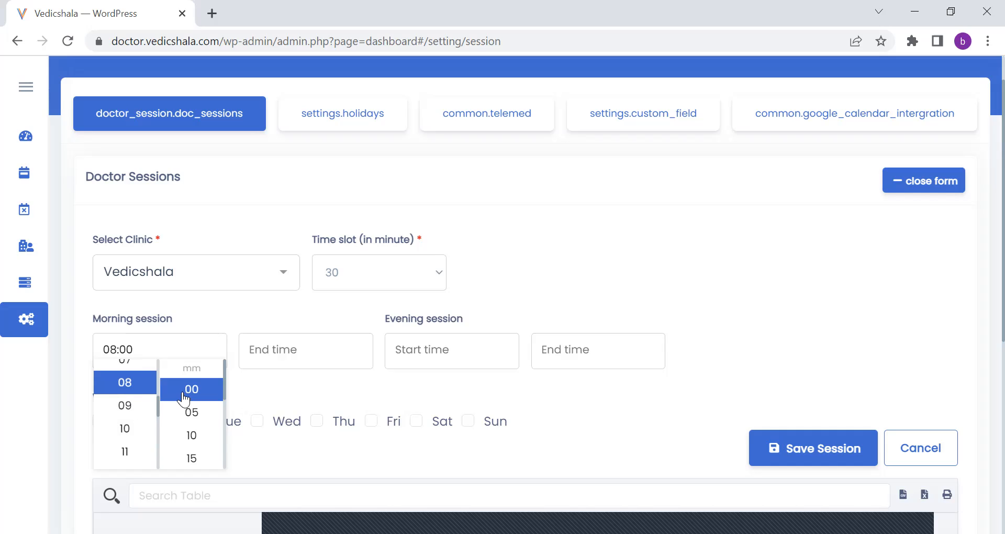
click(322, 345)
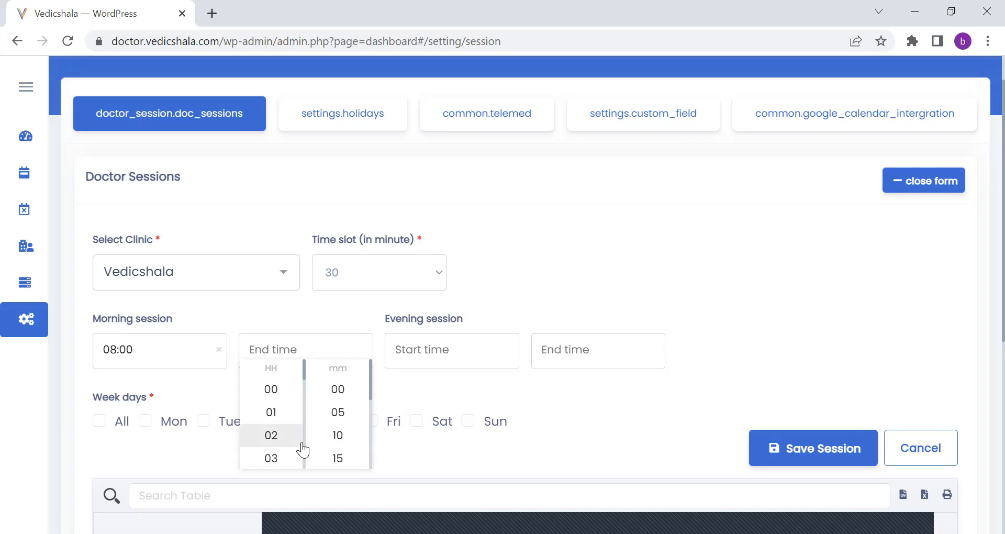
click(304, 443)
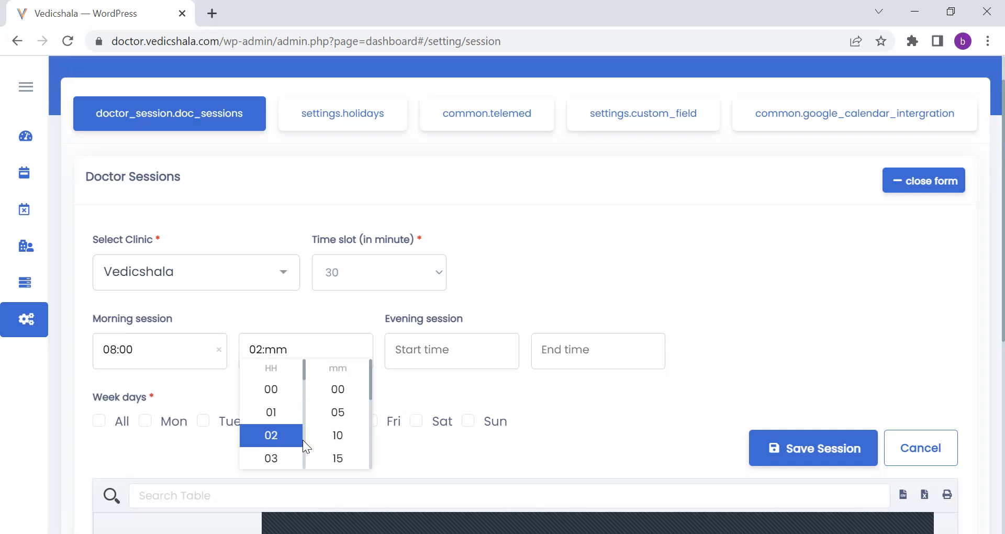
scroll(303, 439, down, 4)
click(285, 434)
click(337, 390)
Set the new session's evening hours to start at 16:00 and end at 18:00.
click(441, 356)
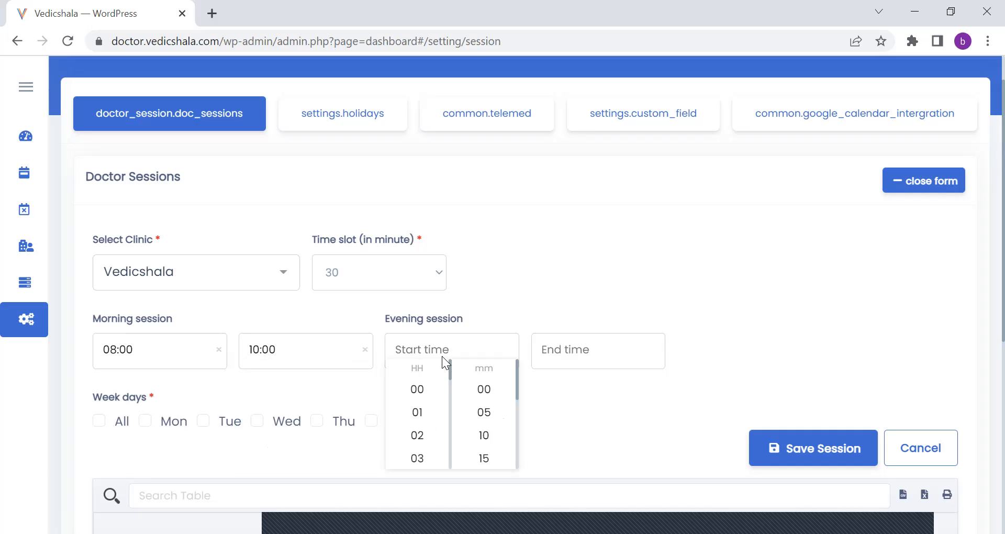
drag(449, 370, 452, 436)
click(439, 416)
click(471, 392)
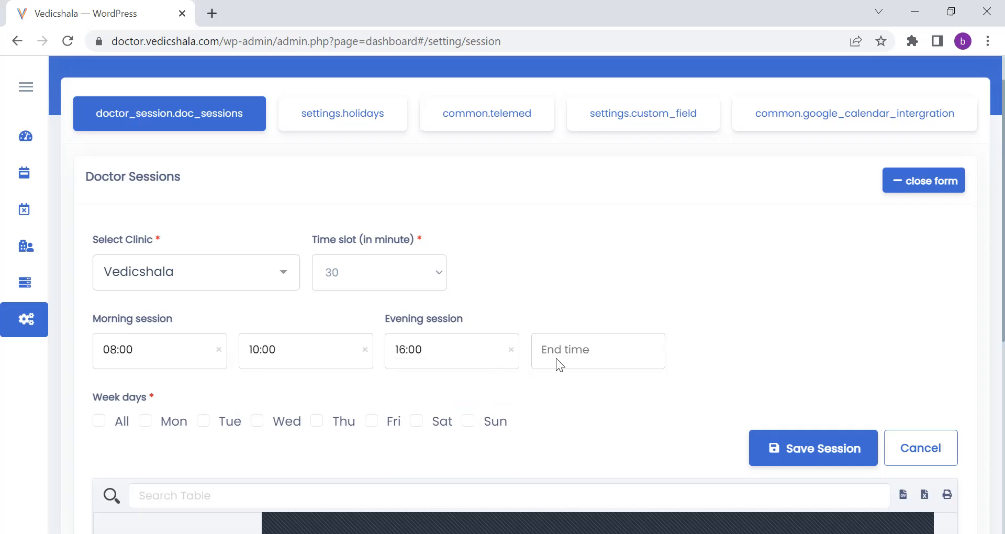
click(556, 356)
click(556, 355)
click(557, 356)
drag(597, 376, 594, 454)
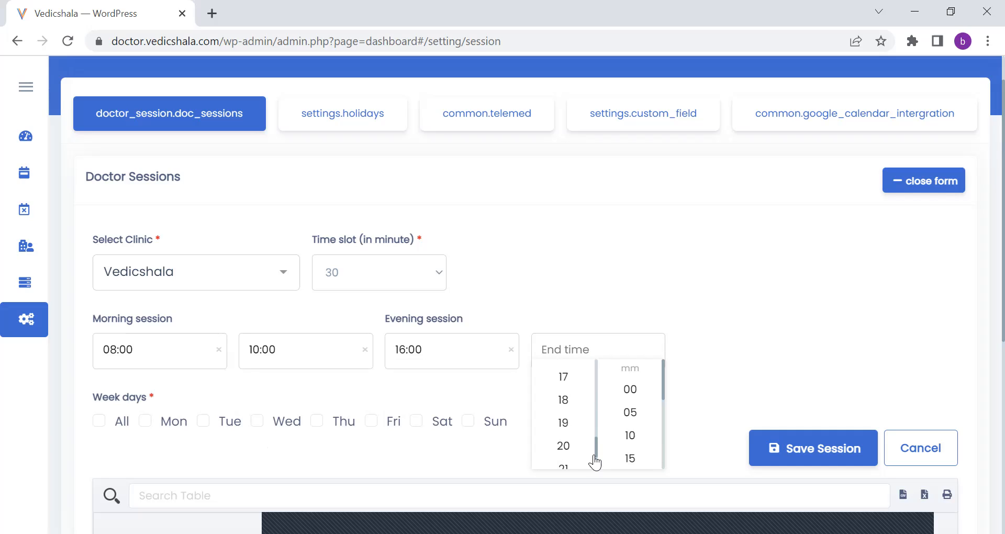
click(575, 398)
click(616, 398)
click(763, 359)
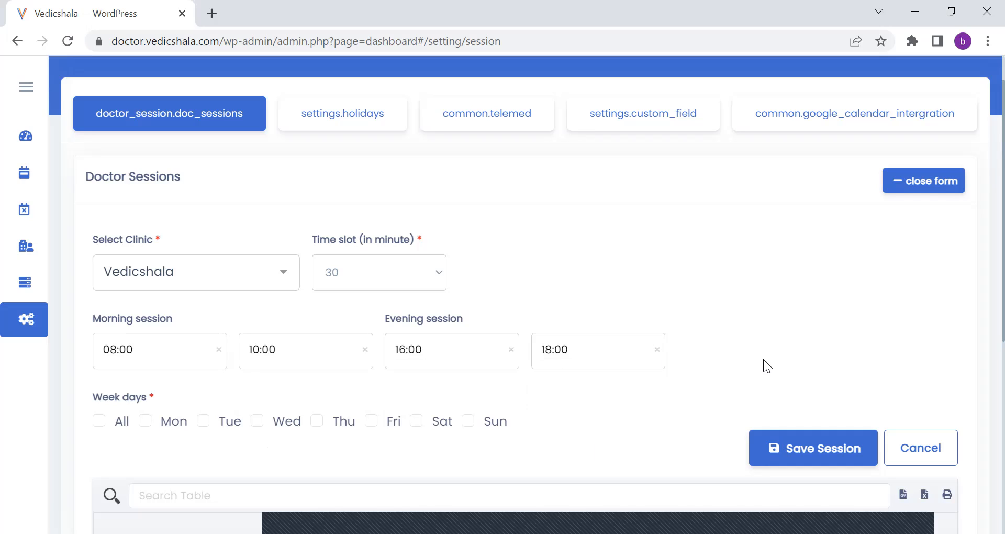
click(146, 425)
click(202, 425)
click(256, 425)
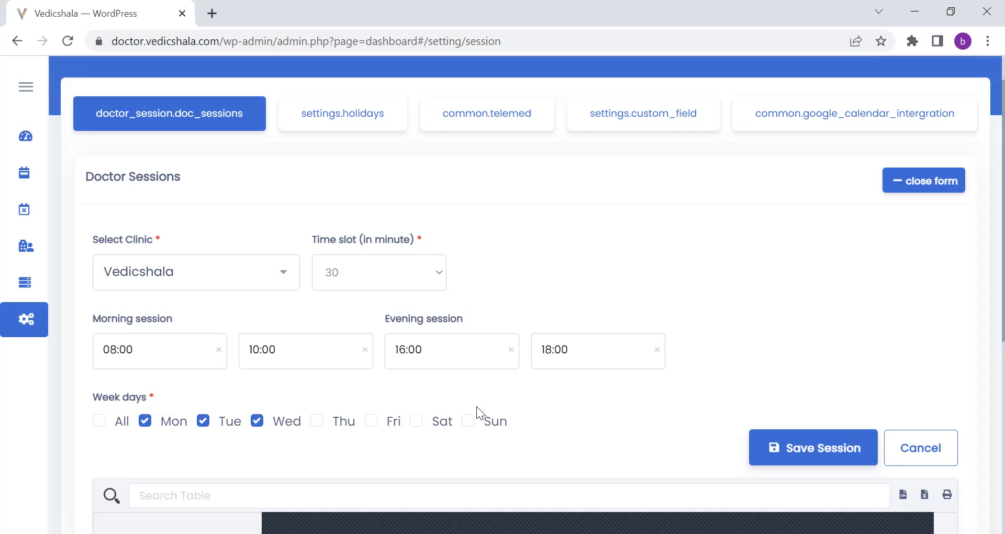
click(257, 421)
click(203, 421)
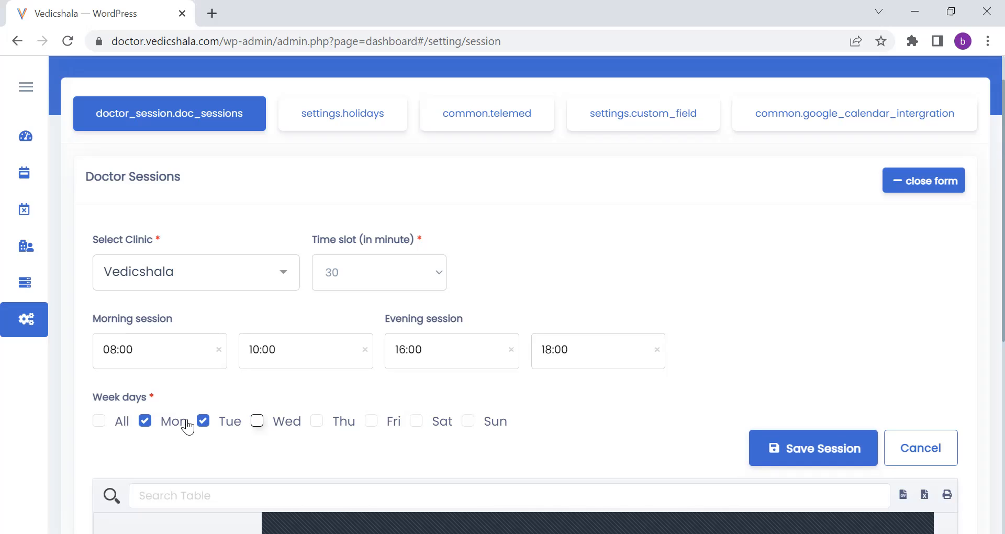
click(146, 422)
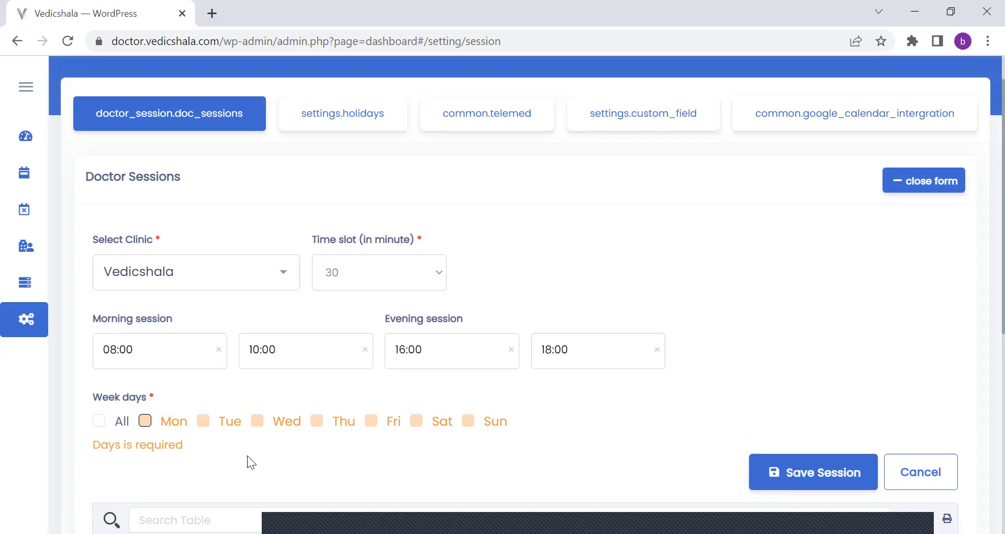
Choose Sunday as the session's week day and save the session.
click(468, 421)
click(831, 449)
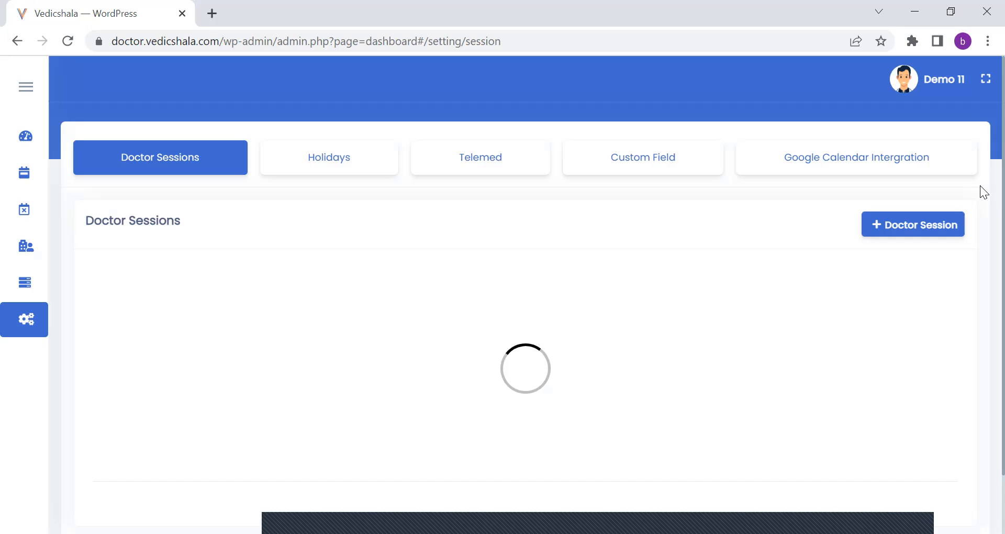
Review the doctor session list and compare the morning hours of the two sessions.
scroll(983, 189, down, 2)
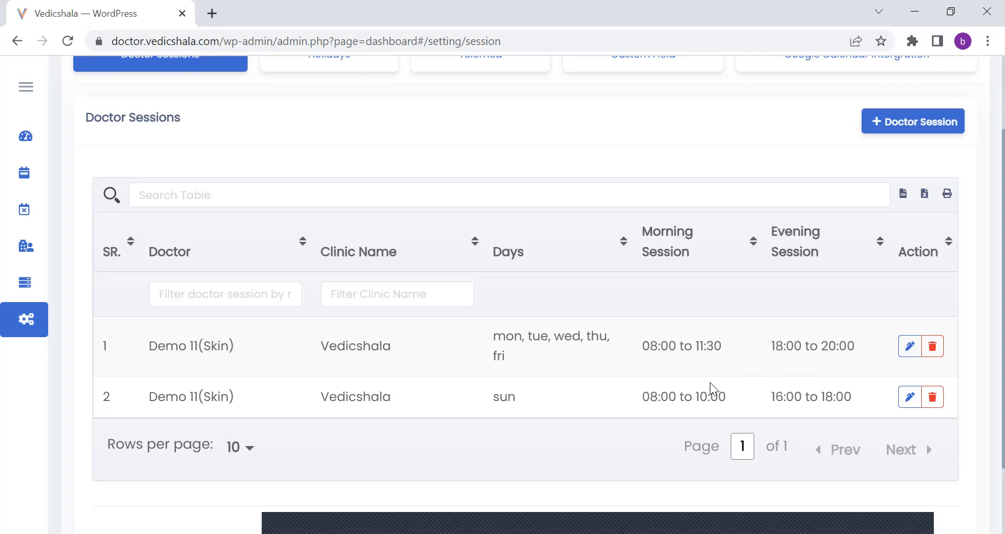
drag(649, 346, 738, 351)
drag(650, 399, 729, 397)
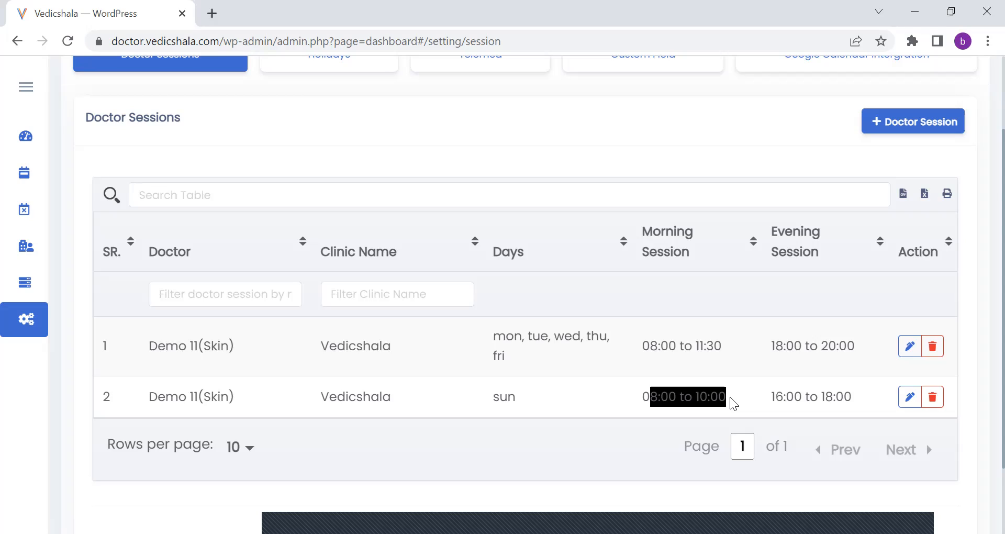
click(634, 354)
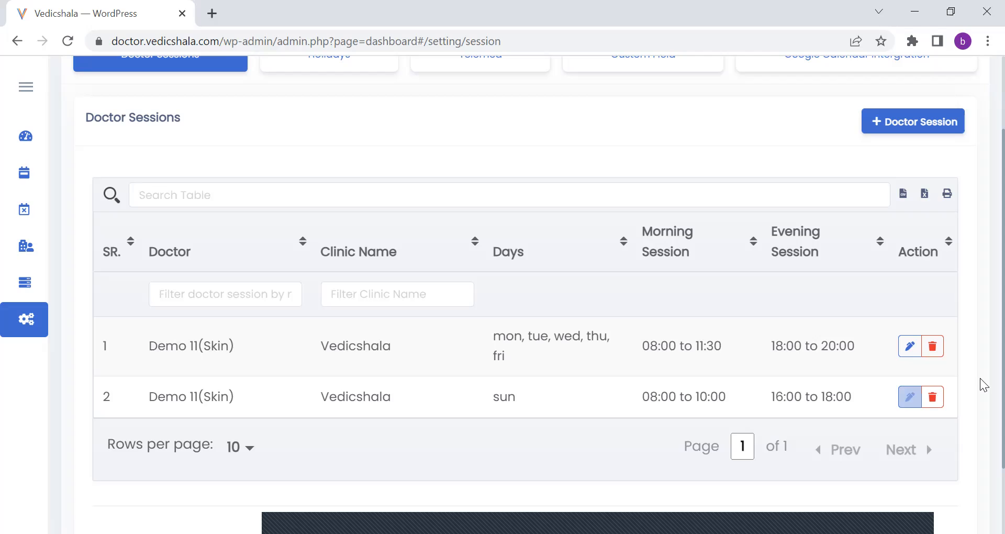
Edit the Sunday session to also include Saturday and save it.
click(910, 398)
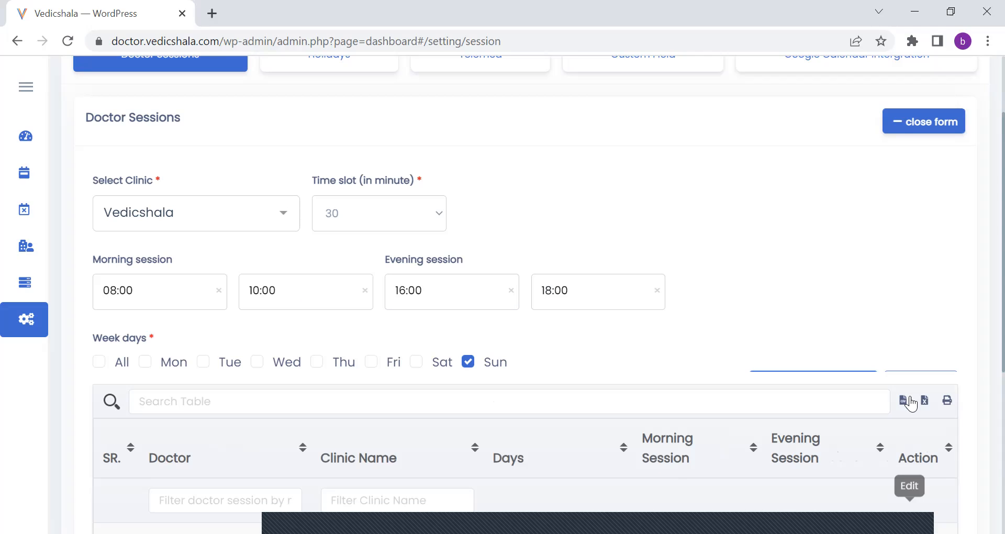
click(414, 367)
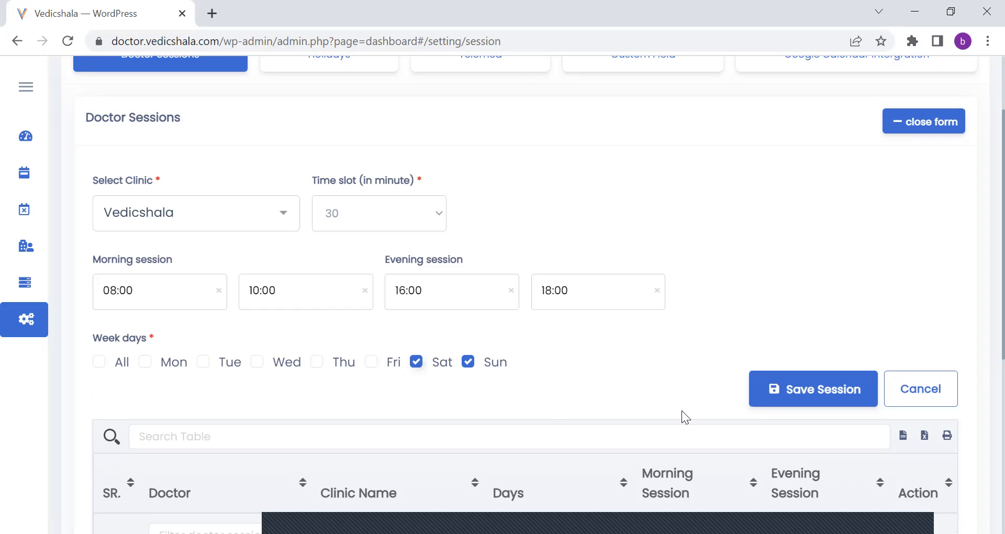
click(796, 388)
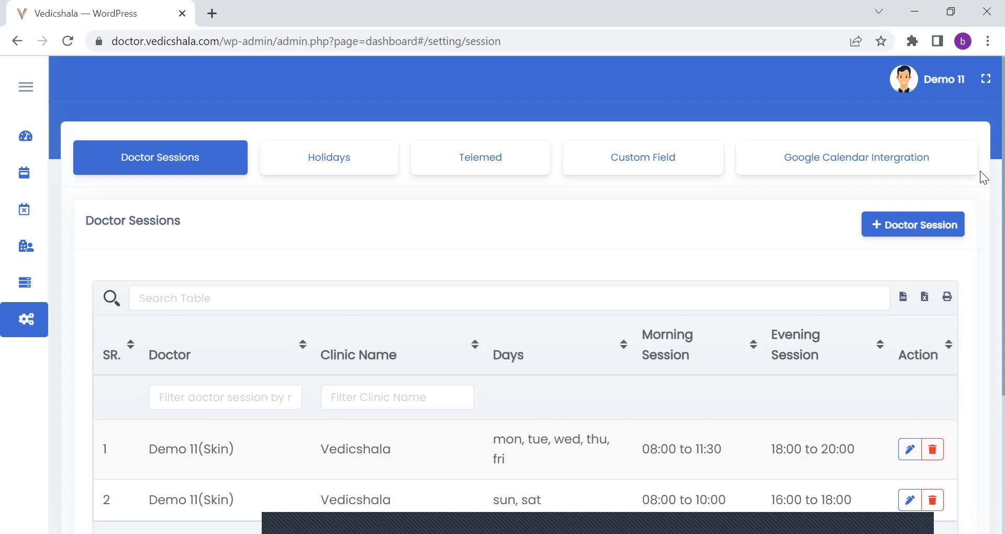
scroll(984, 239, down, 2)
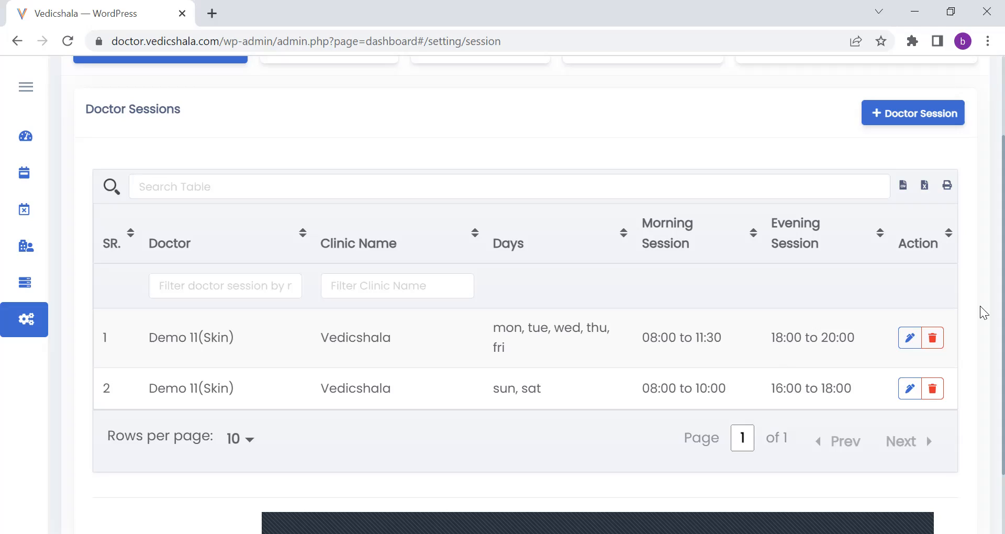
Open the Holidays settings and filter the holiday list by the Doctor schedule.
scroll(981, 296, up, 1)
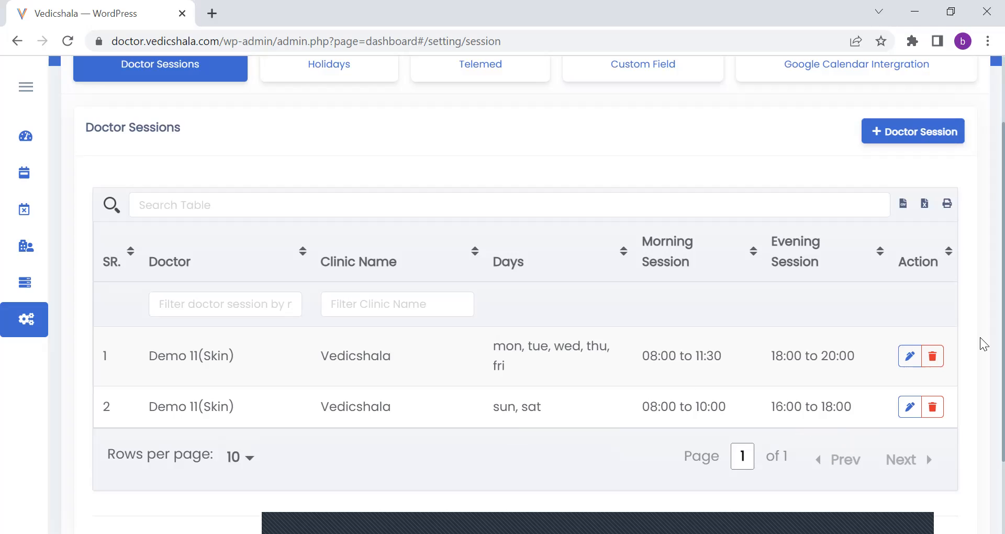
scroll(979, 316, up, 1)
scroll(983, 246, up, 1)
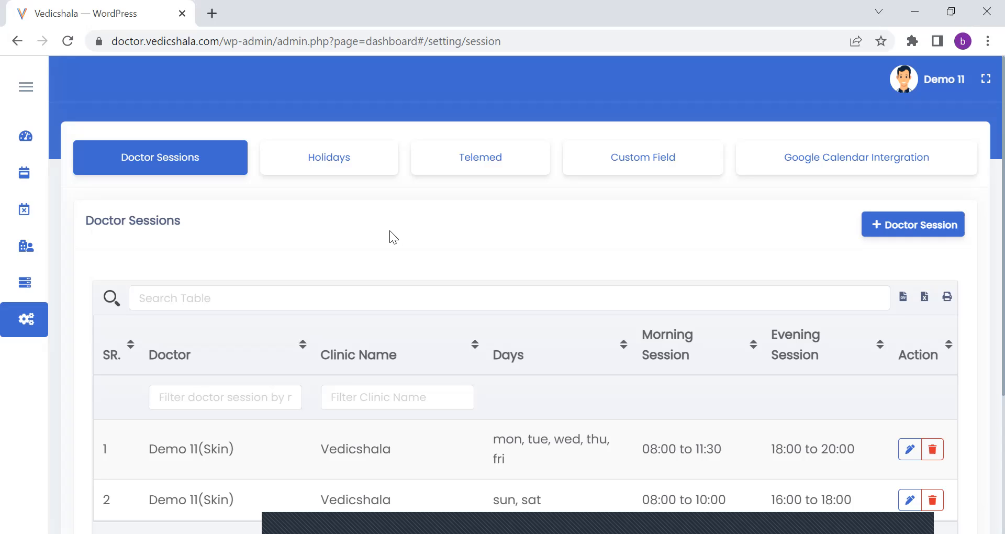
click(341, 158)
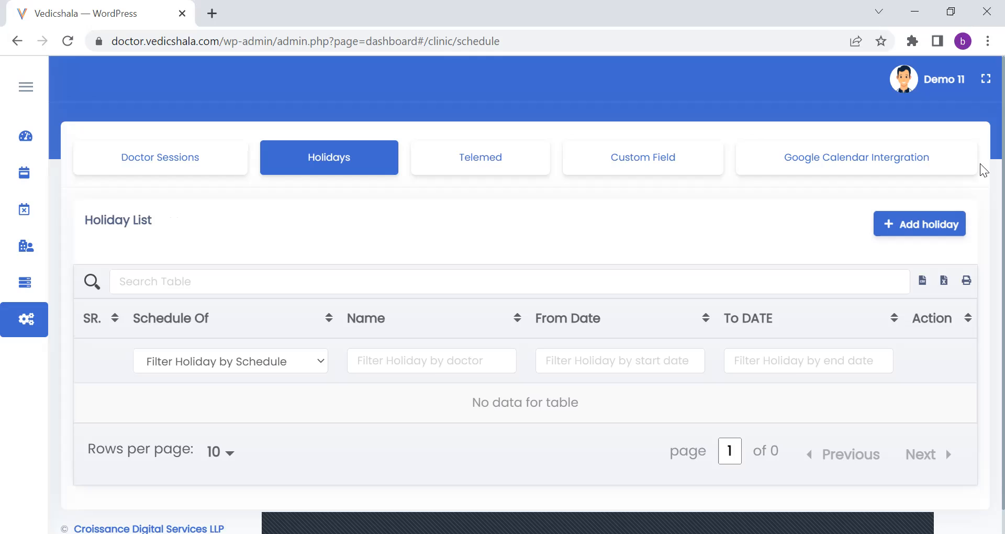
scroll(981, 199, down, 1)
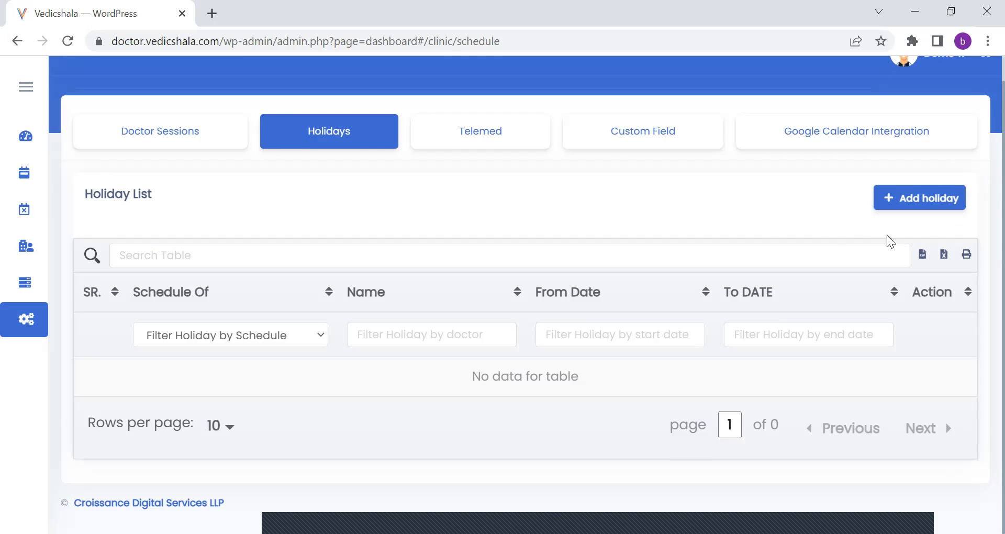
click(317, 339)
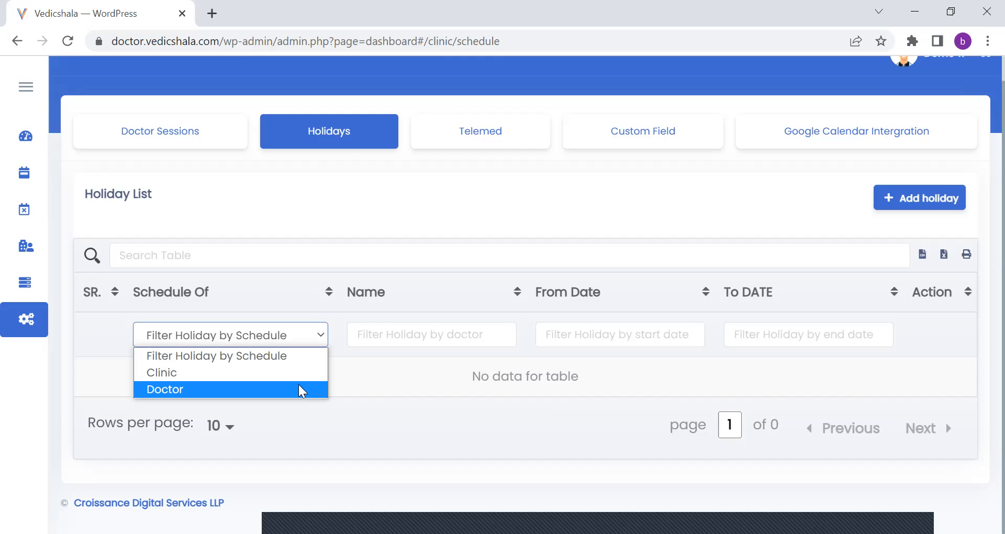
click(299, 385)
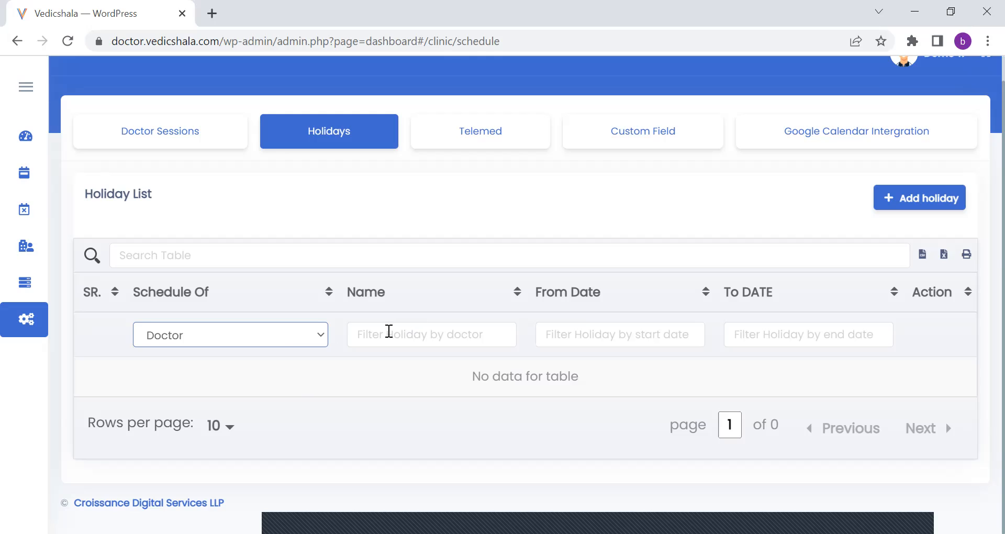
click(389, 331)
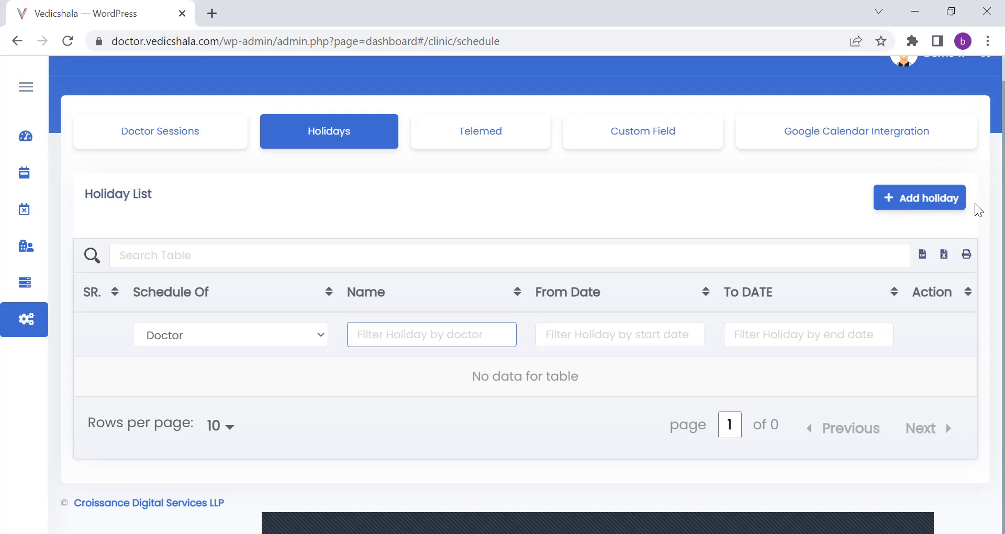
Add a doctor holiday for 04/18/2022 and confirm cancelling the appointments on that date.
click(946, 202)
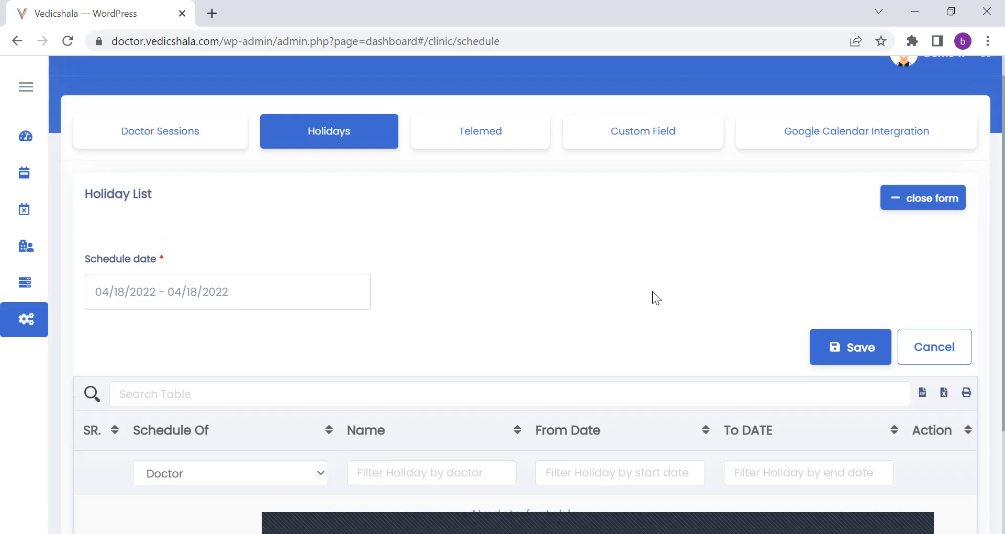
click(842, 345)
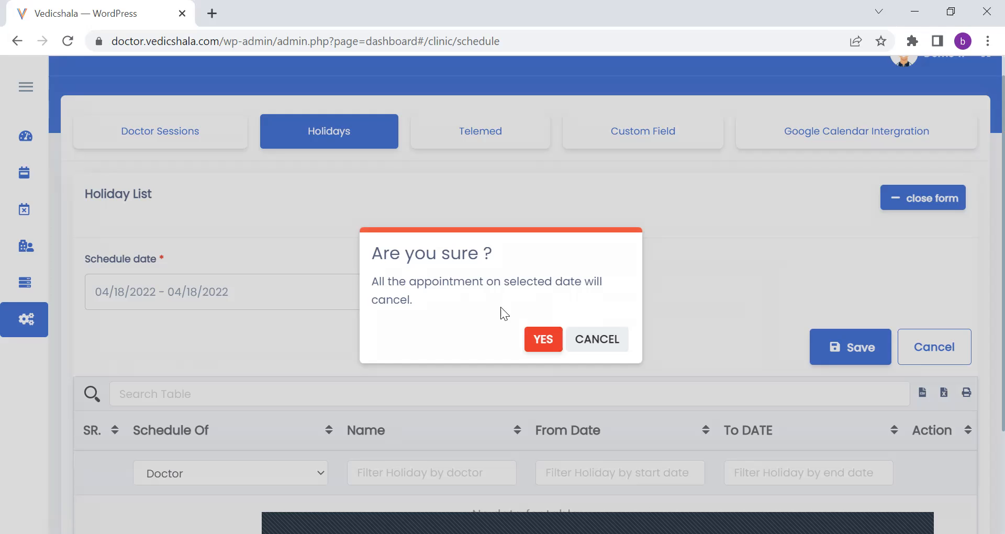
click(540, 343)
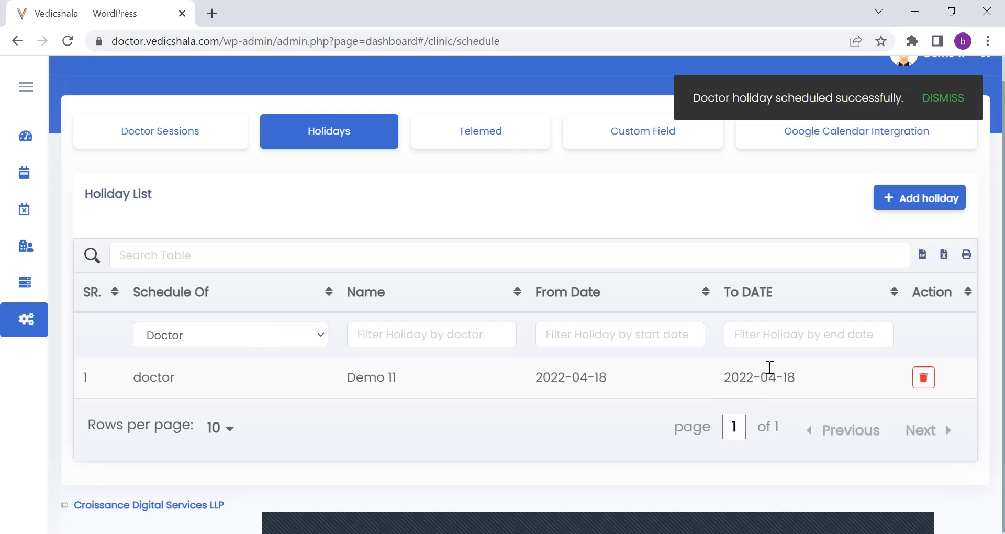
Open the Telemed settings and review the Zoom status, API credential fields and configuration guide.
click(496, 153)
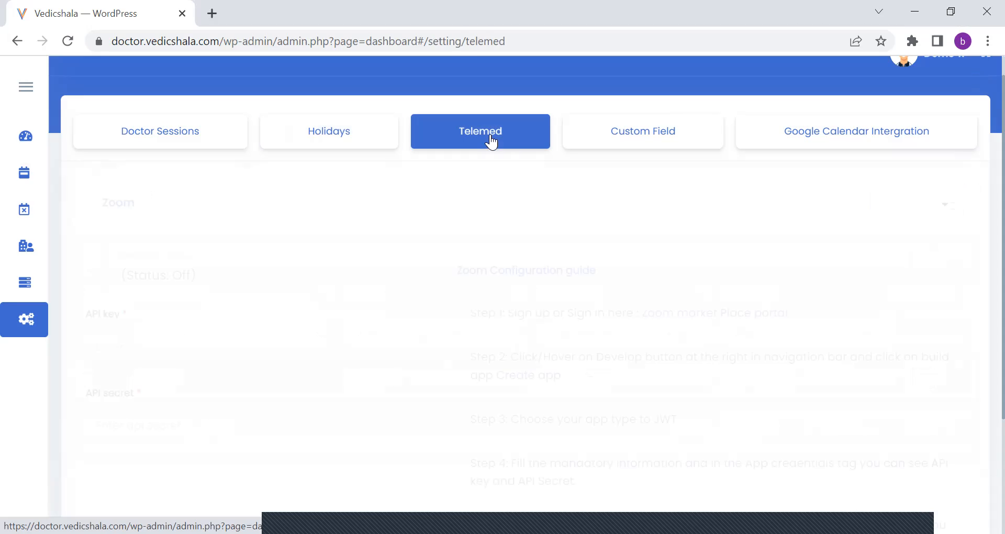
scroll(978, 178, down, 2)
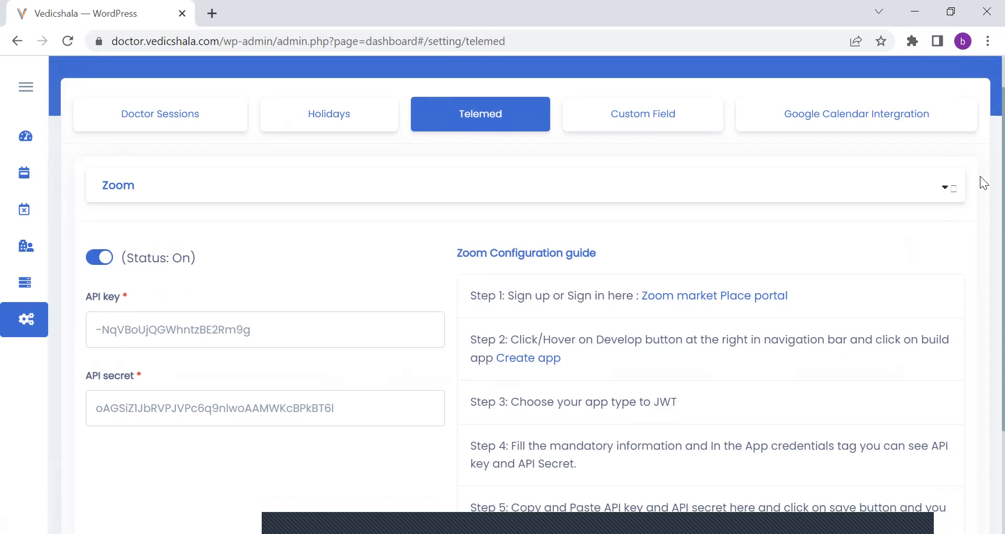
drag(980, 228, 980, 163)
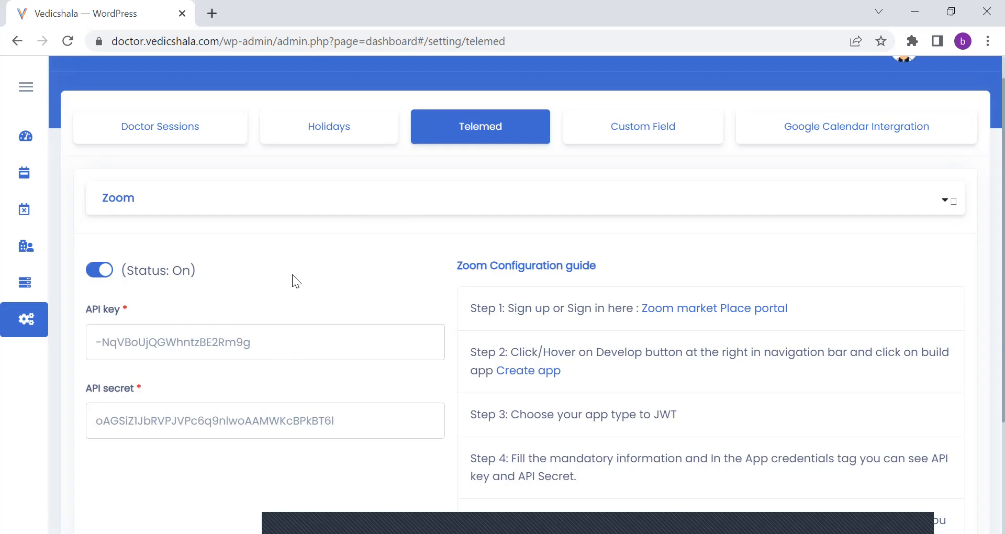
Open the Custom Field settings and look over the custom field list.
click(634, 137)
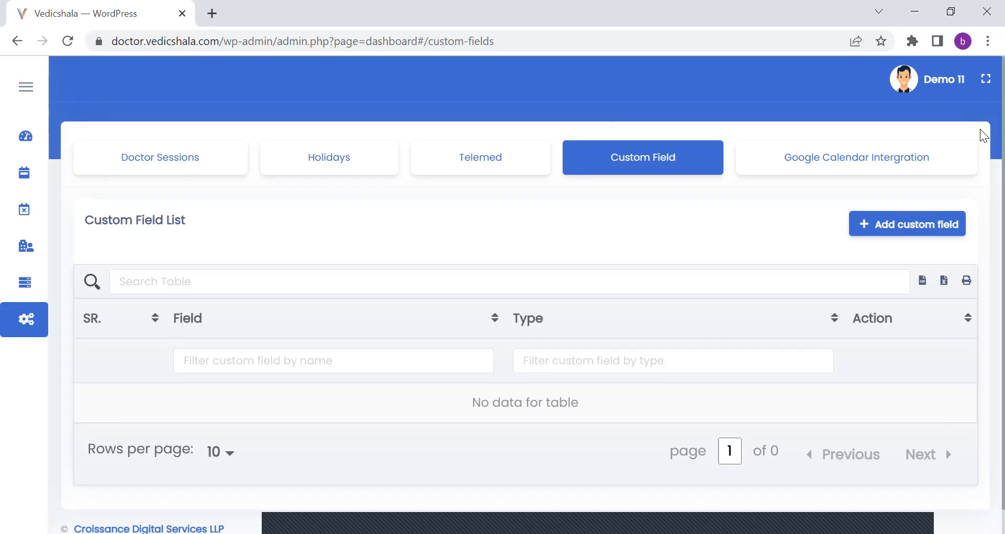
scroll(983, 173, down, 1)
scroll(982, 142, up, 1)
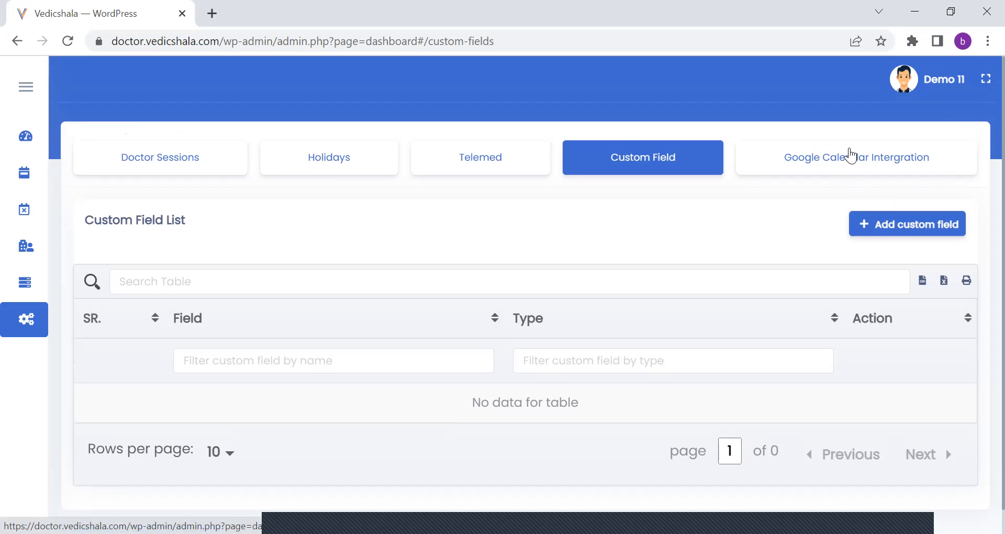
Open the Google Calendar integration settings, view the Google account chooser for connecting, and return without choosing an account.
click(850, 155)
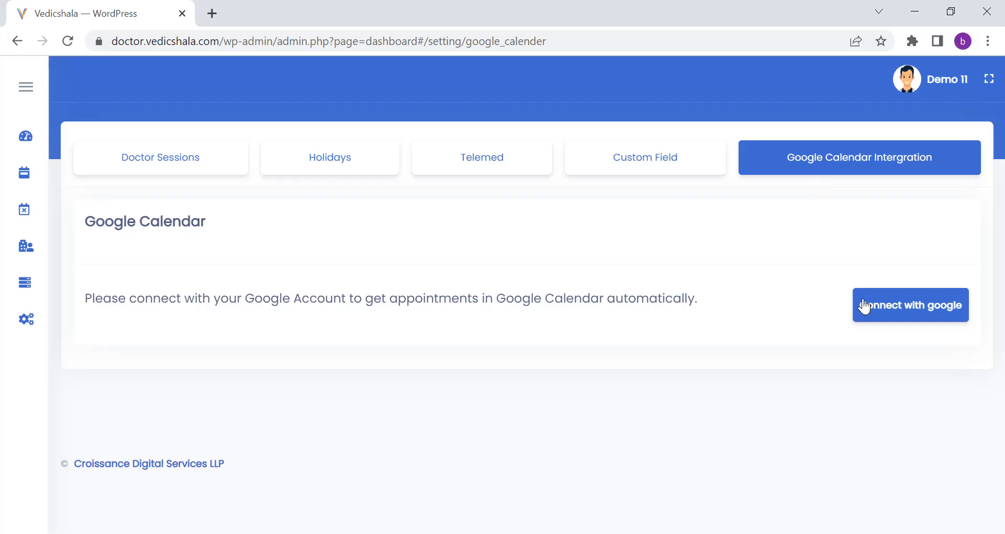
click(884, 311)
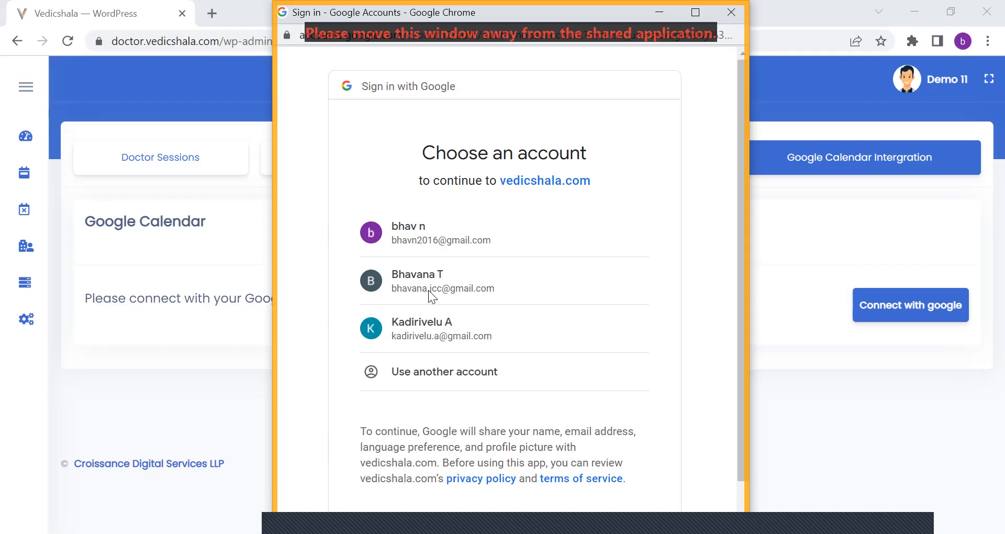
click(817, 269)
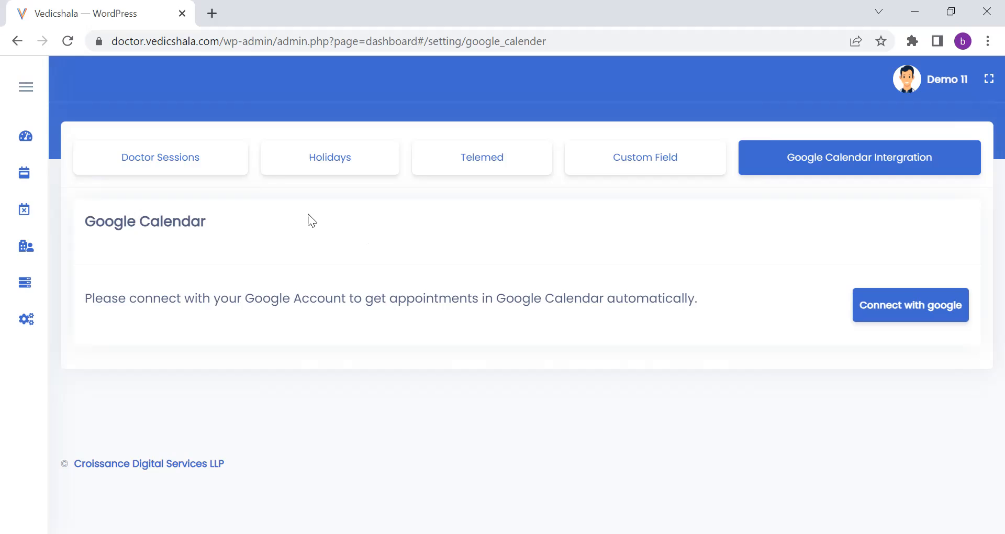
Open support.vedicshala.com in a new browser tab, look at its Vendor Support section, and close the tab.
click(212, 13)
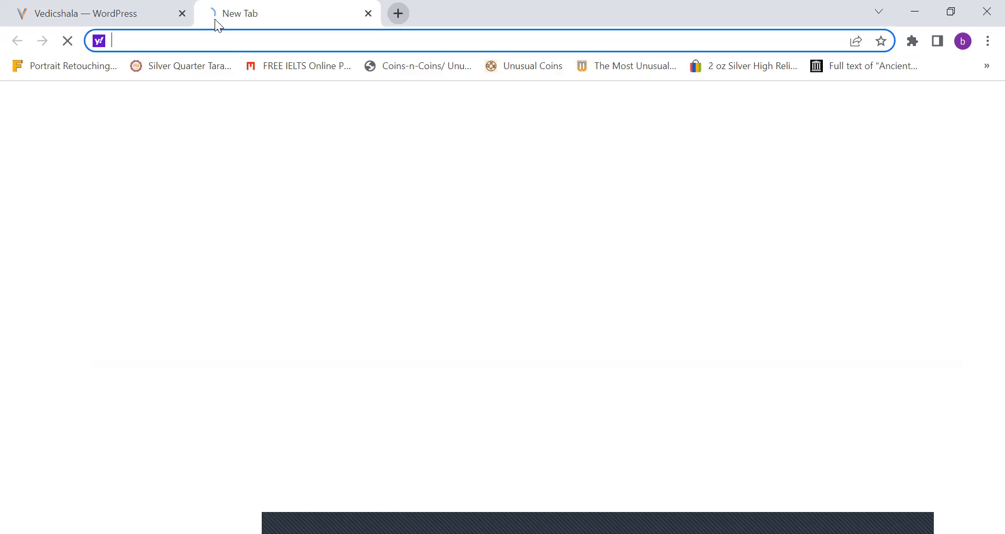
text(su)
key(Return)
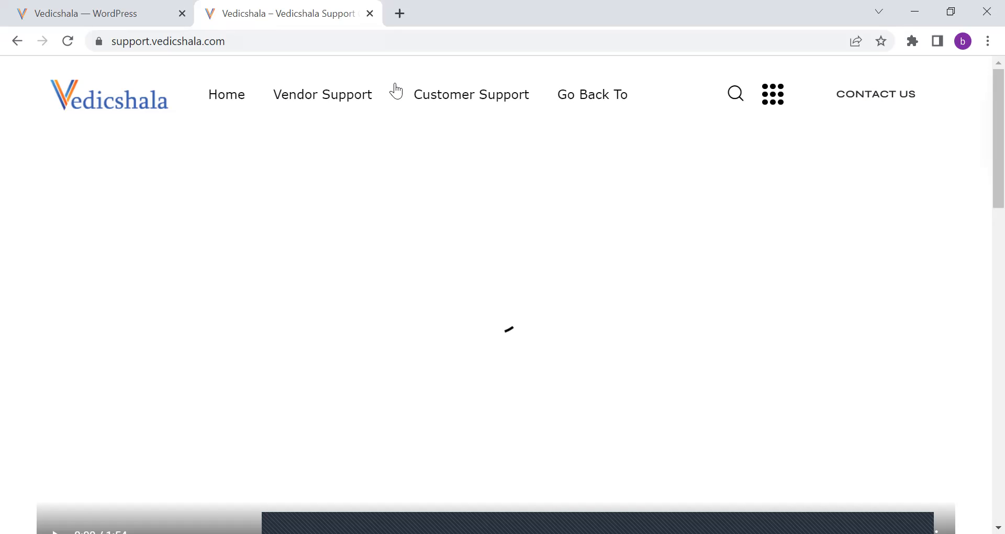
mouse_move(375, 95)
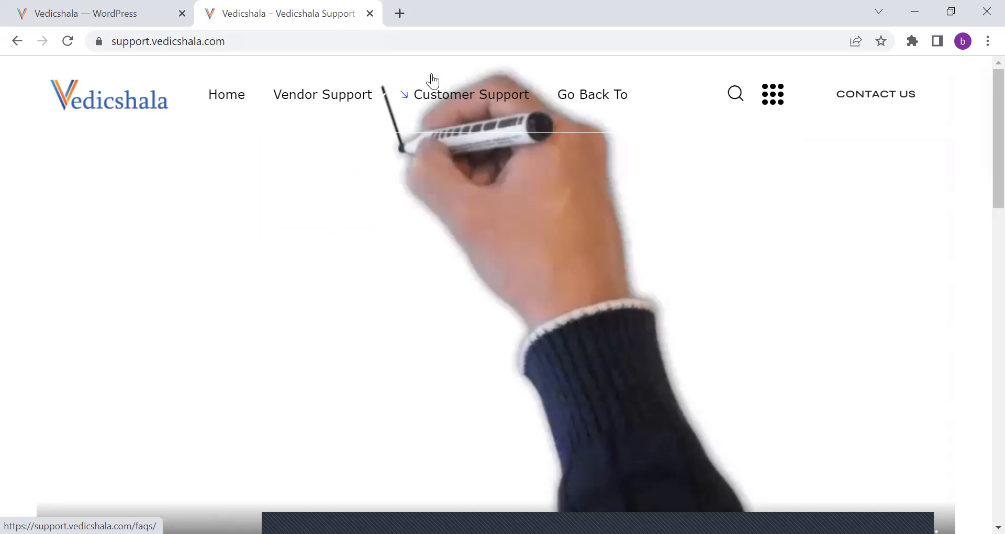
click(370, 13)
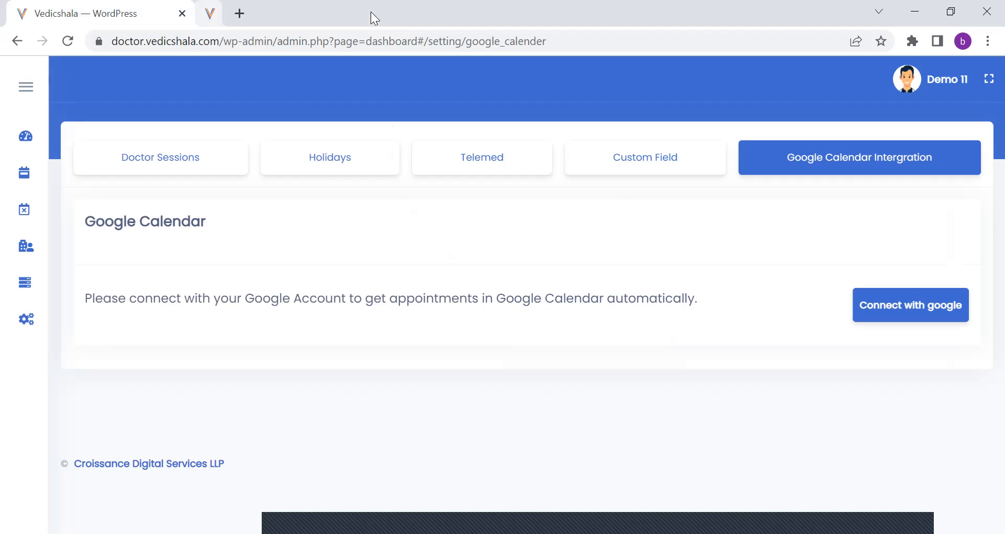